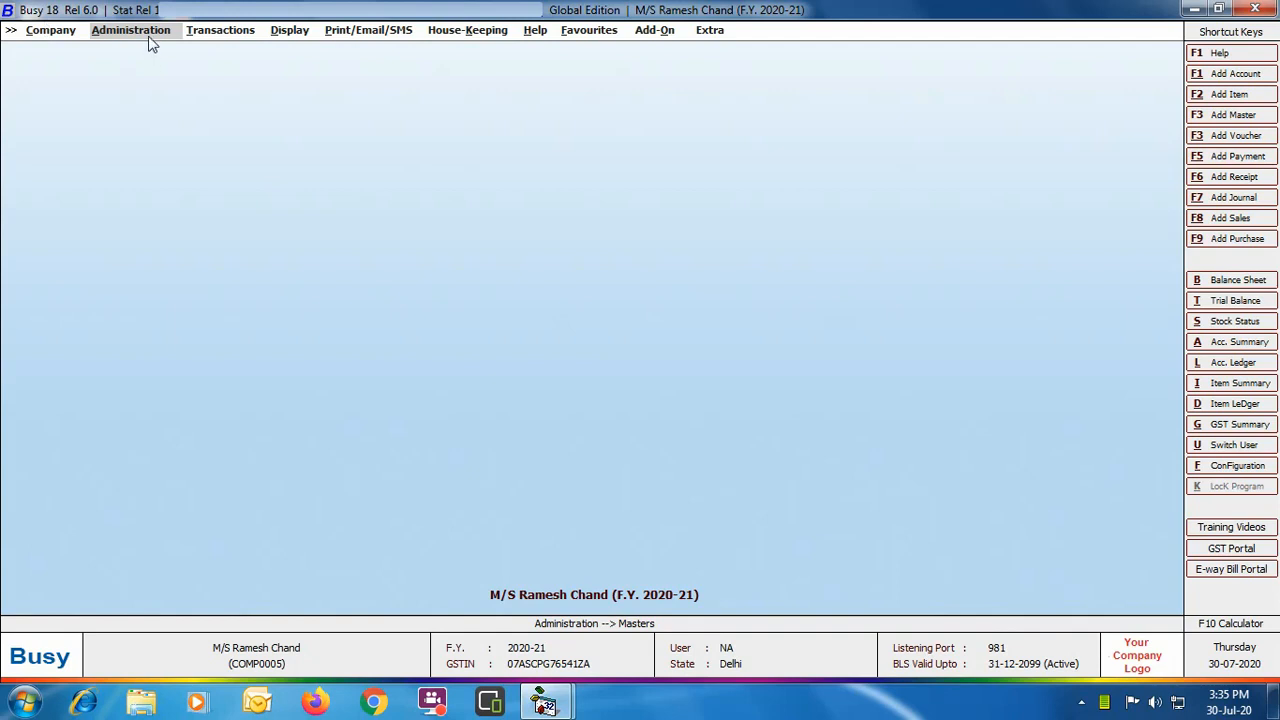
Enable consignment sales in the company's inventory features
{"action": "left_click", "coordinate": [149, 32]}
{"action": "left_click", "coordinate": [148, 67]}
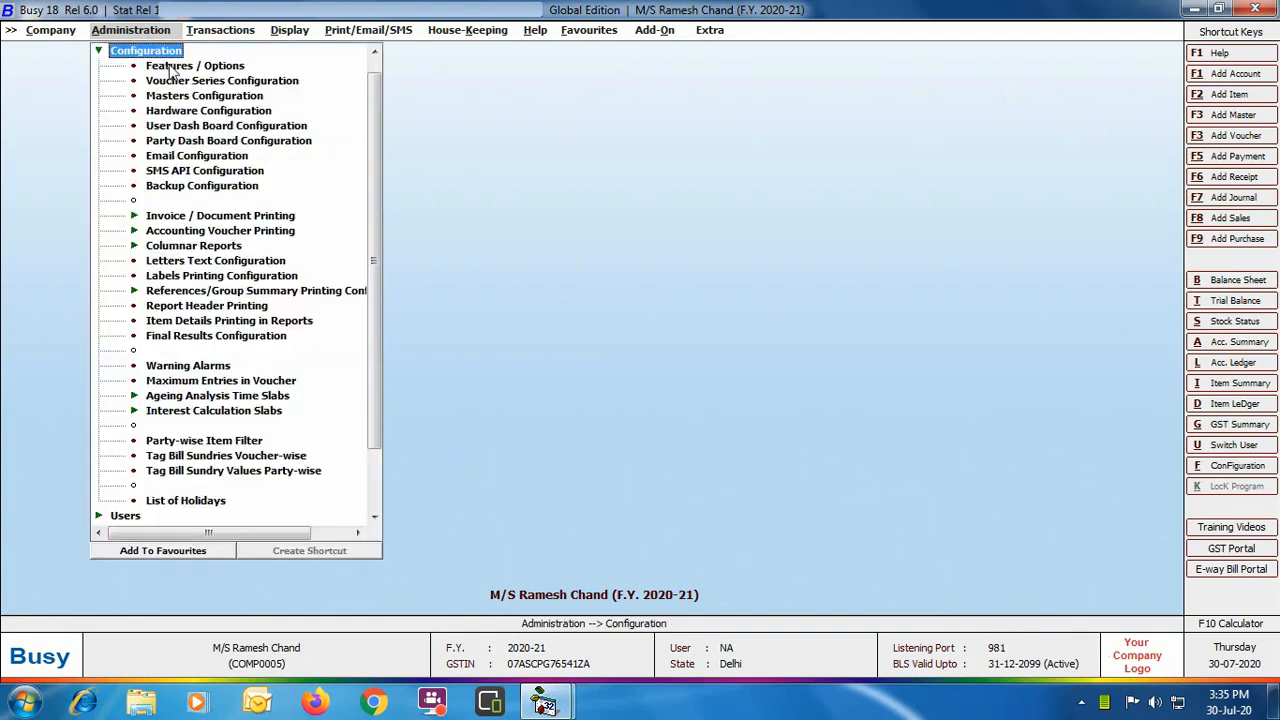
{"action": "left_click", "coordinate": [168, 62]}
{"action": "left_click", "coordinate": [100, 262]}
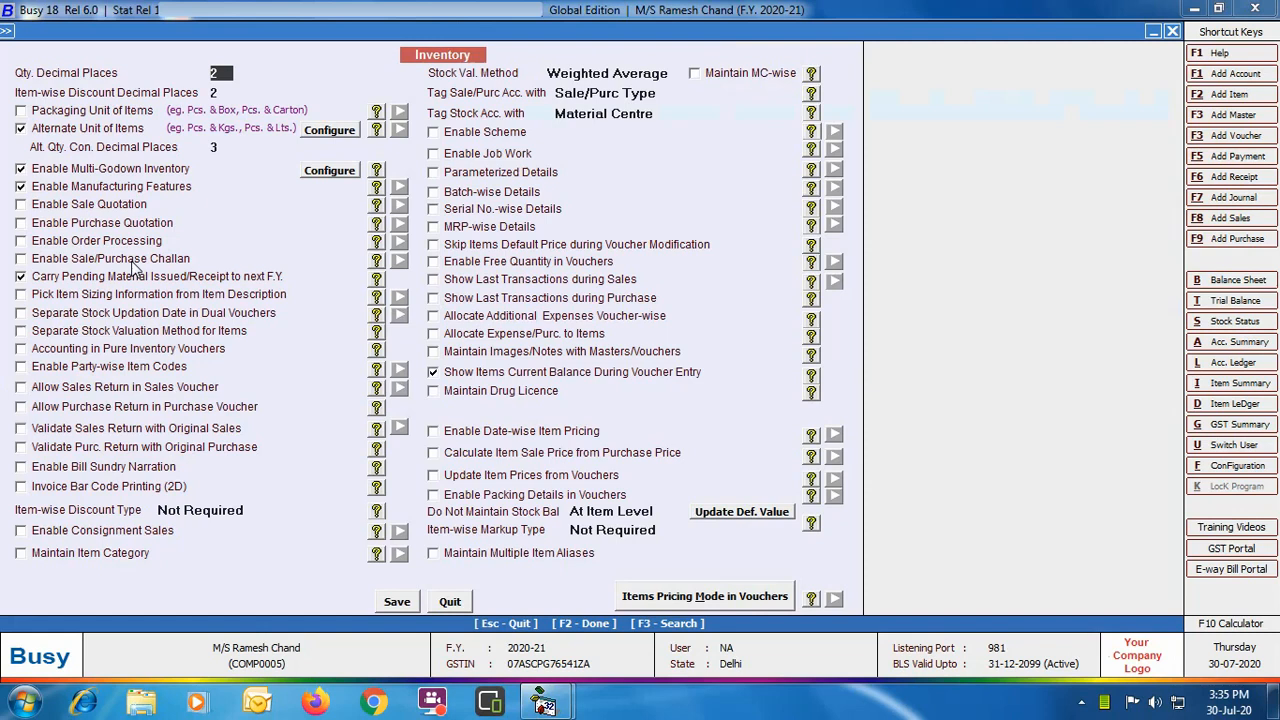
{"action": "left_click", "coordinate": [20, 531]}
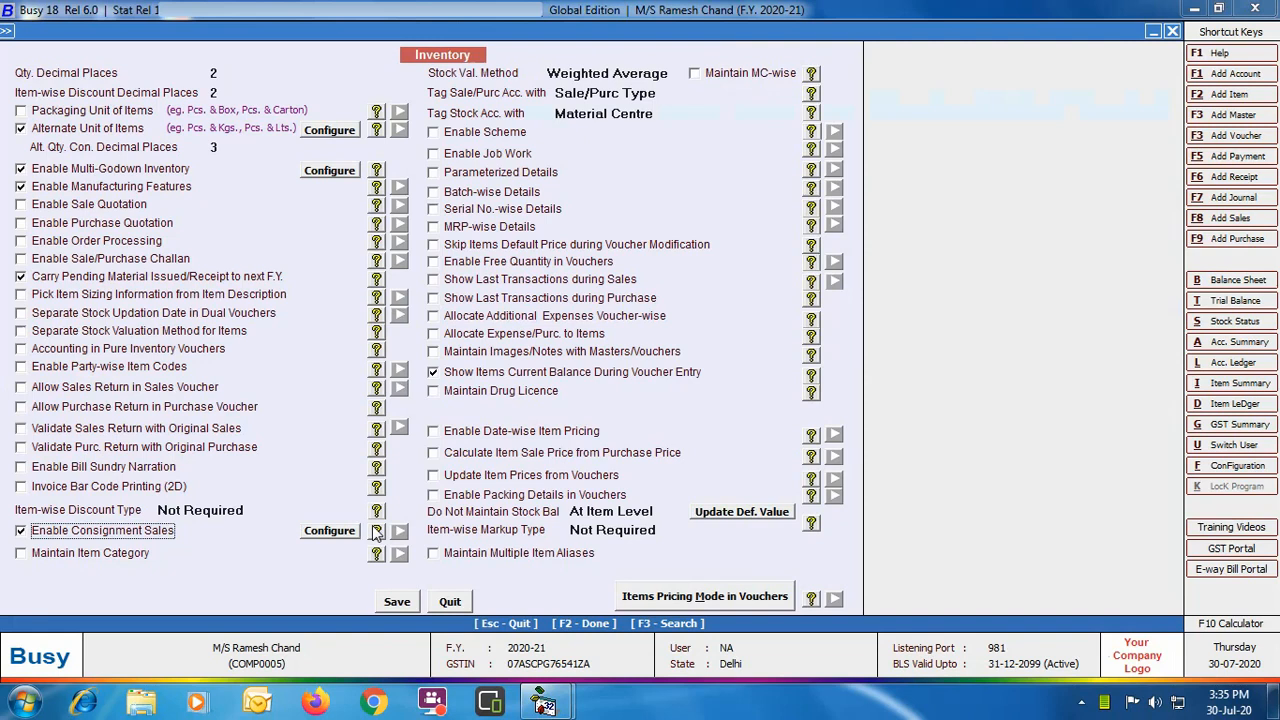
Configure consignment sales as Without Order, maintaining the customer at purchase and the source voucher price, and save the inventory settings
{"action": "left_click", "coordinate": [340, 531]}
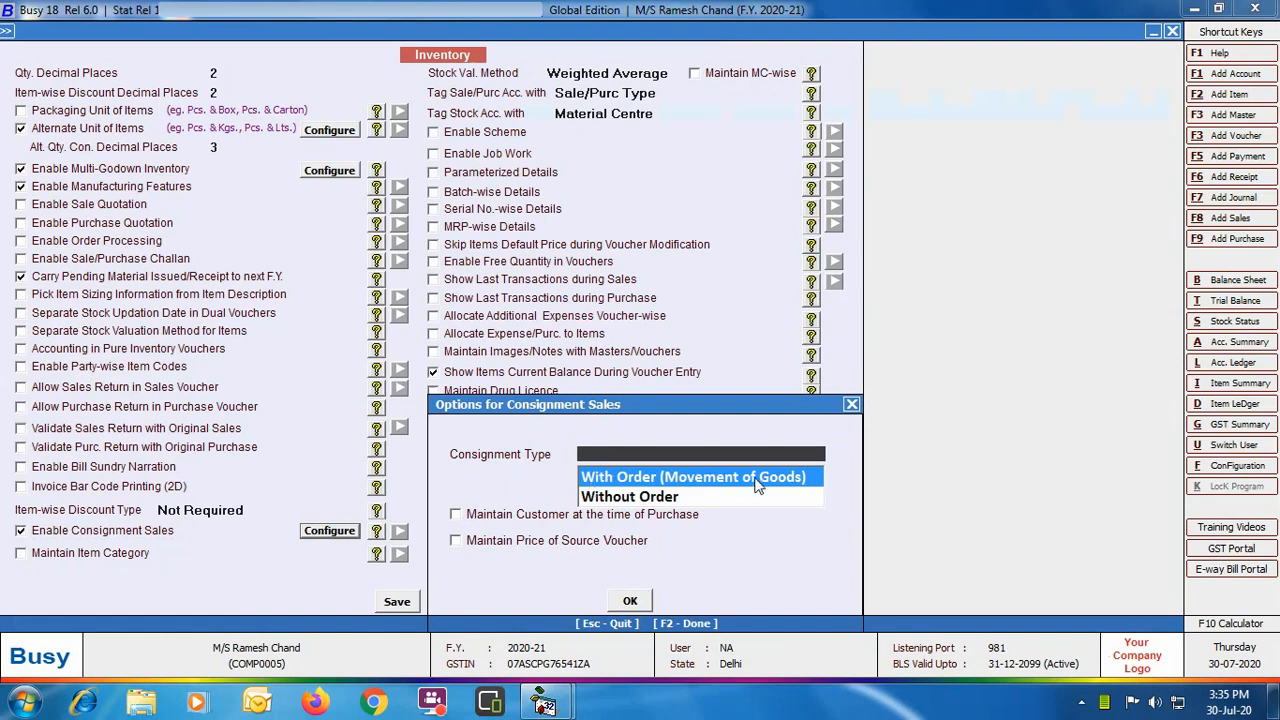
{"action": "key", "text": "Down"}
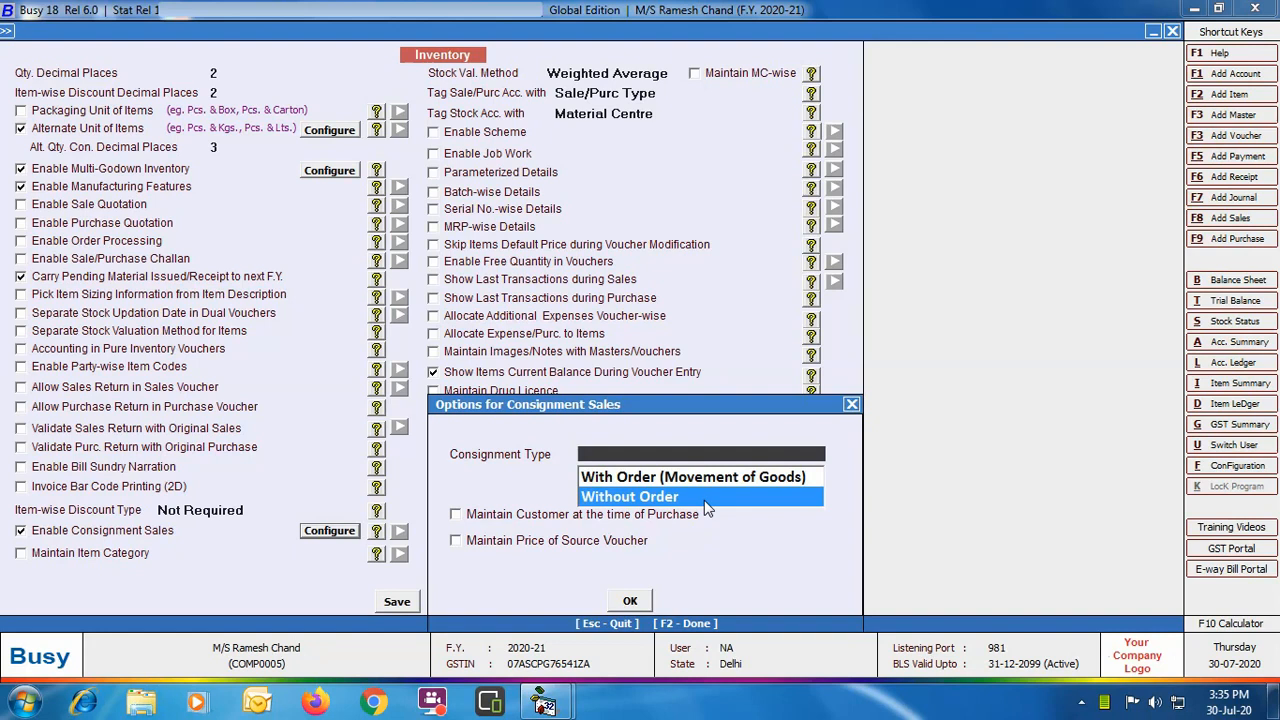
{"action": "left_click", "coordinate": [701, 498]}
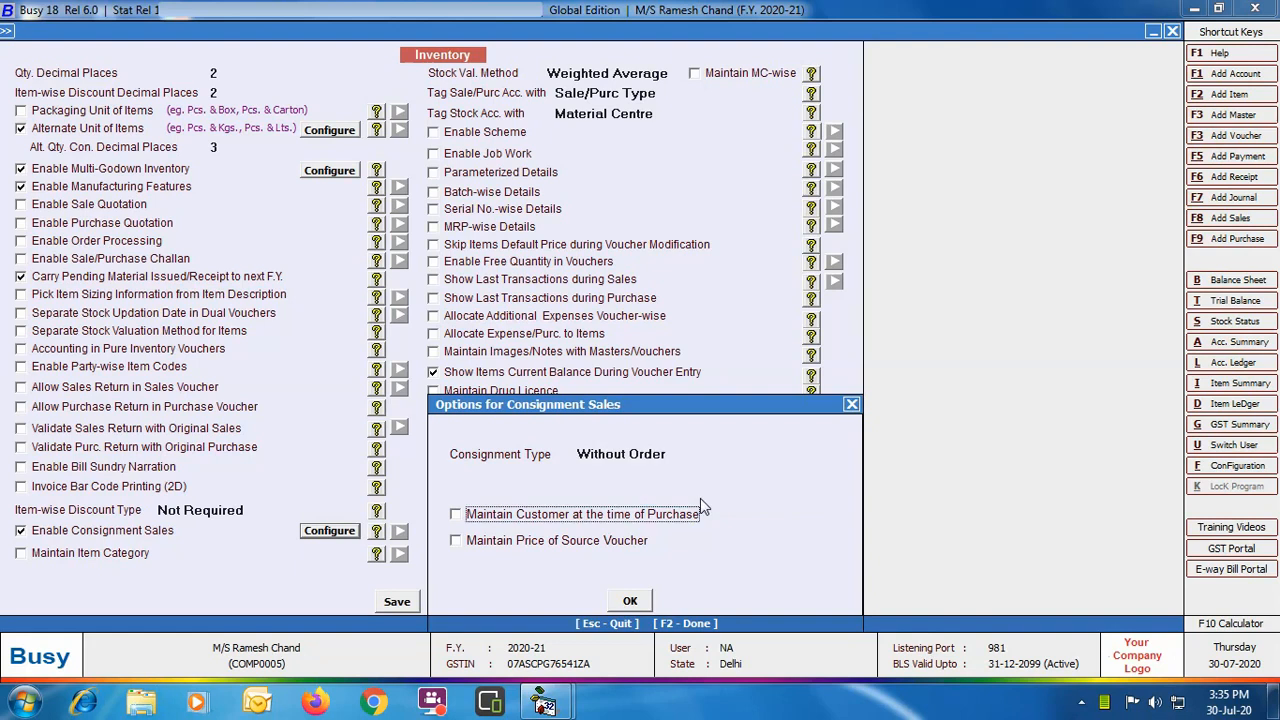
{"action": "left_click", "coordinate": [456, 514]}
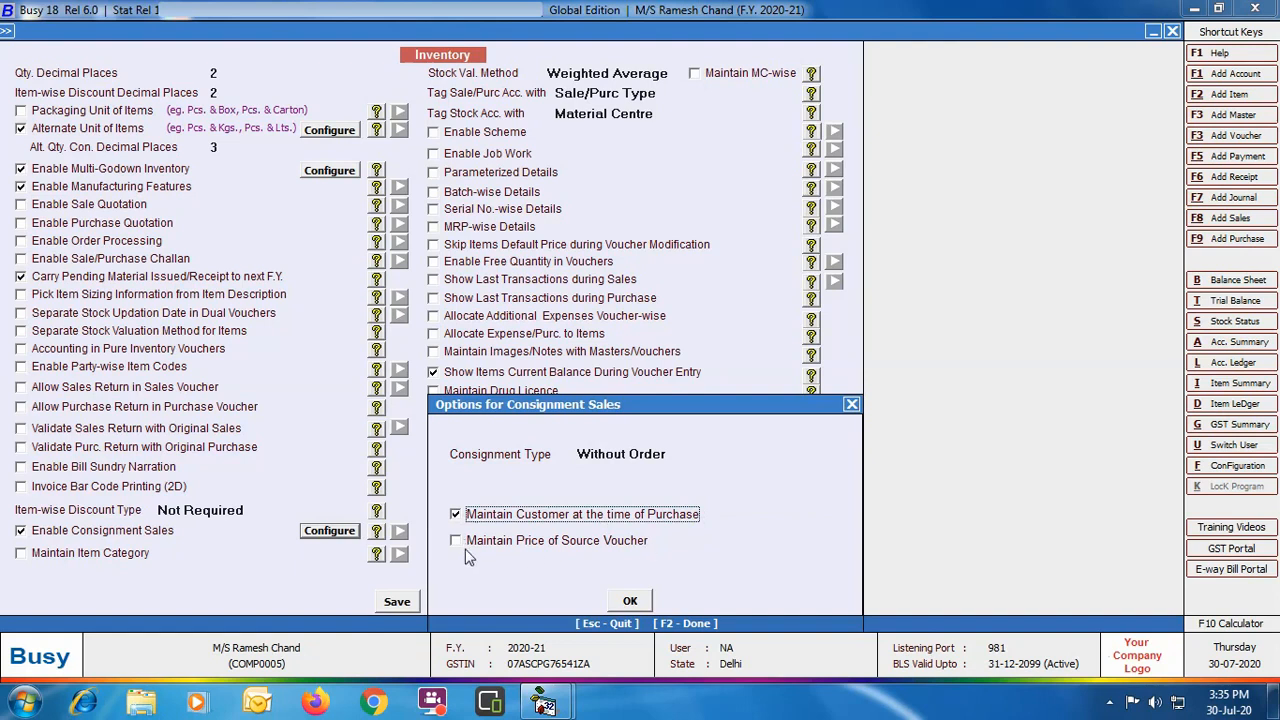
{"action": "left_click", "coordinate": [457, 542]}
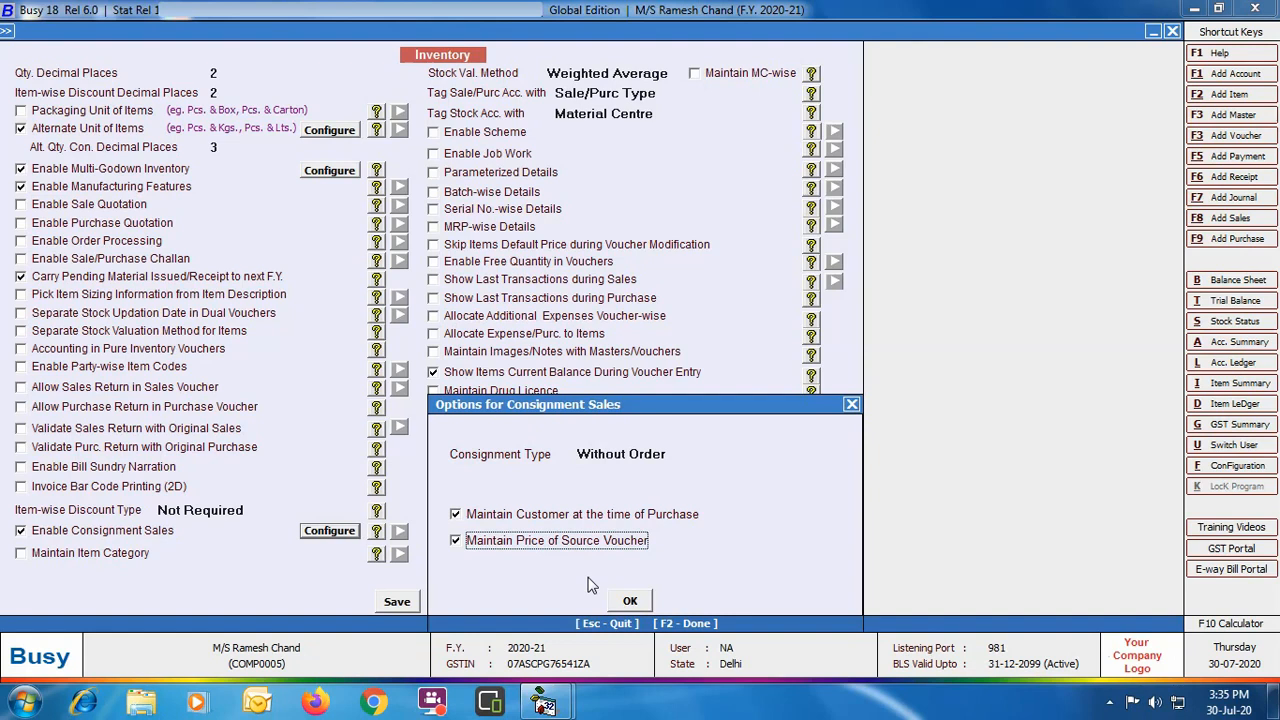
{"action": "left_click", "coordinate": [627, 601]}
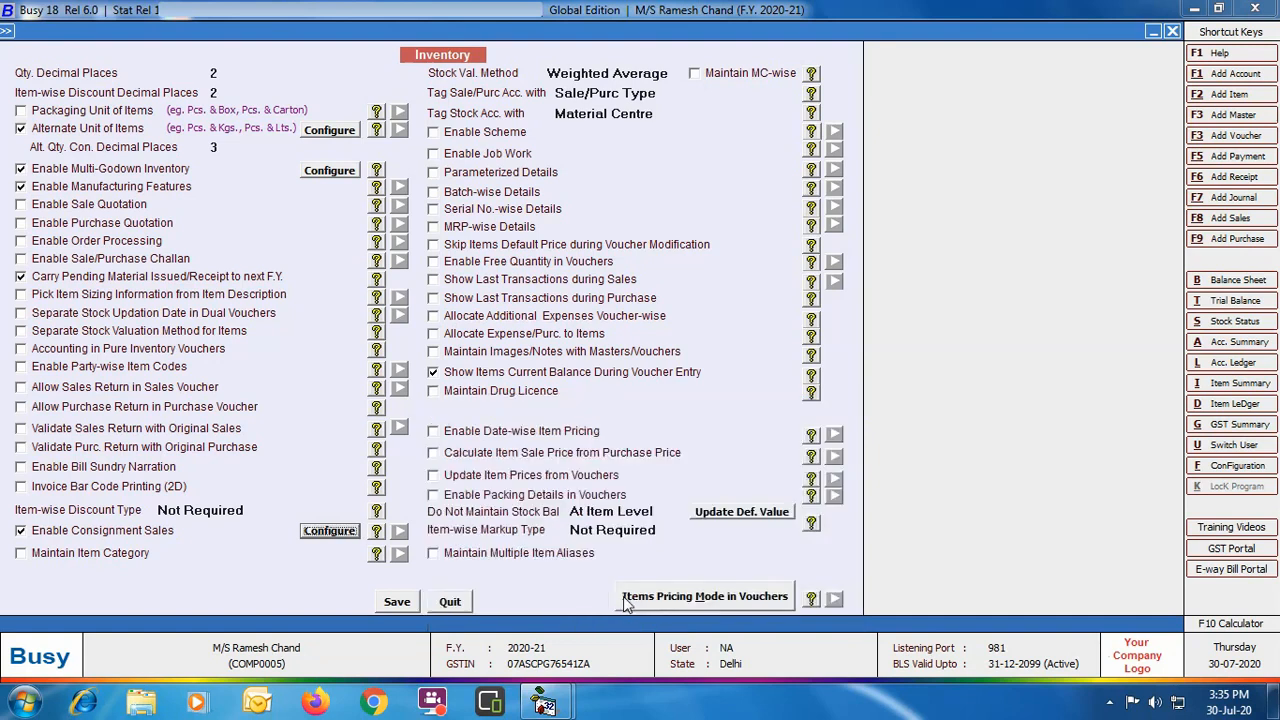
{"action": "left_click", "coordinate": [395, 602]}
{"action": "left_click", "coordinate": [150, 576]}
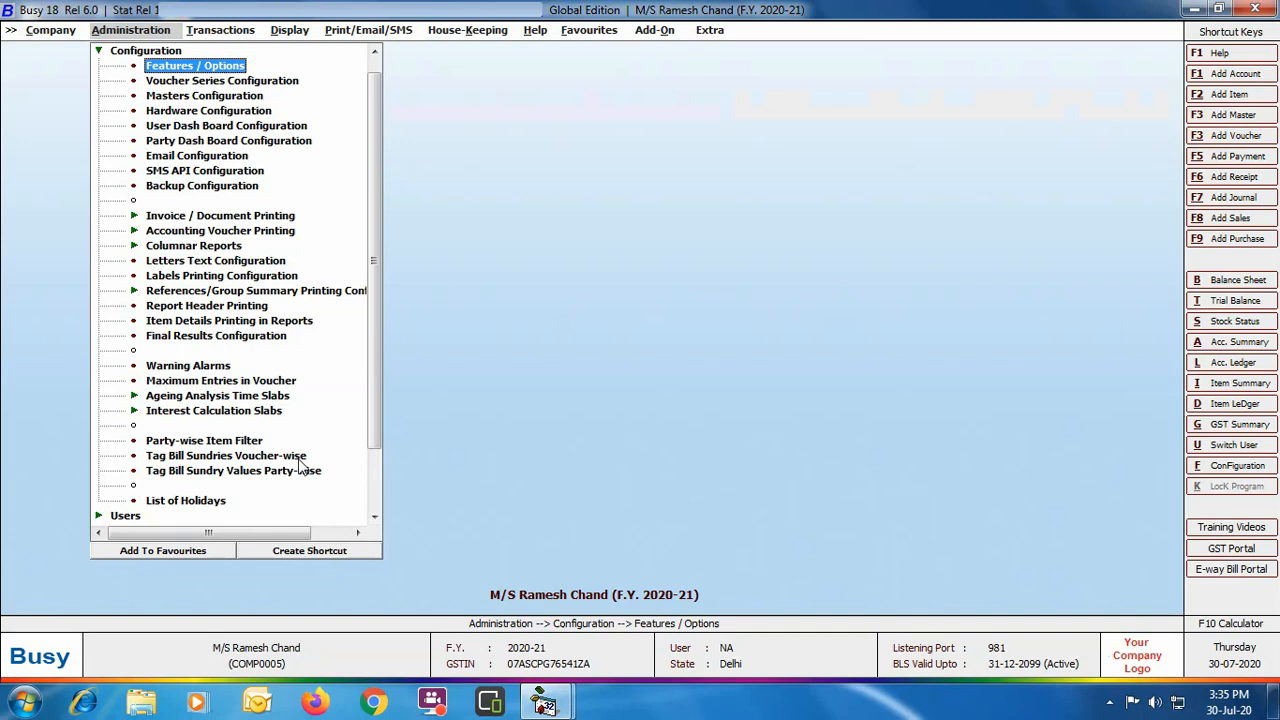
Set up voucher-wise bill sundry tagging for Sales vouchers with series Main and sale type Mandi - Sarson
{"action": "double_click", "coordinate": [203, 456]}
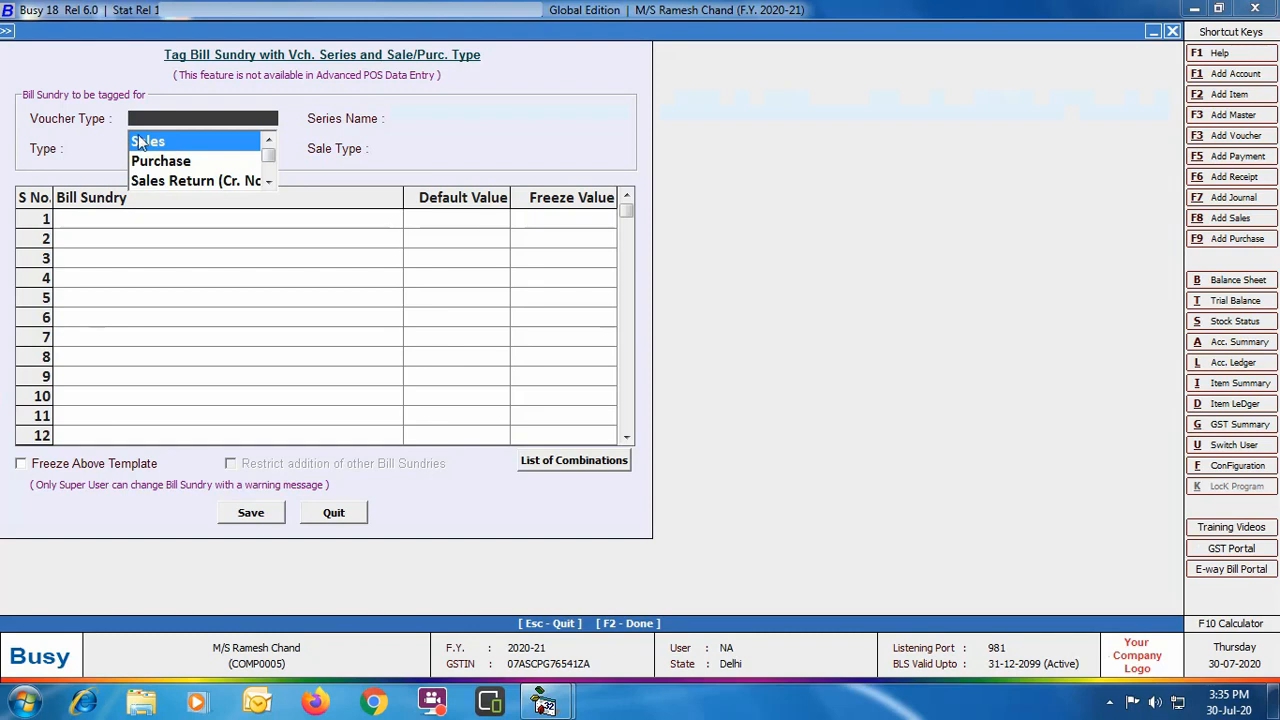
{"action": "key", "text": "Return"}
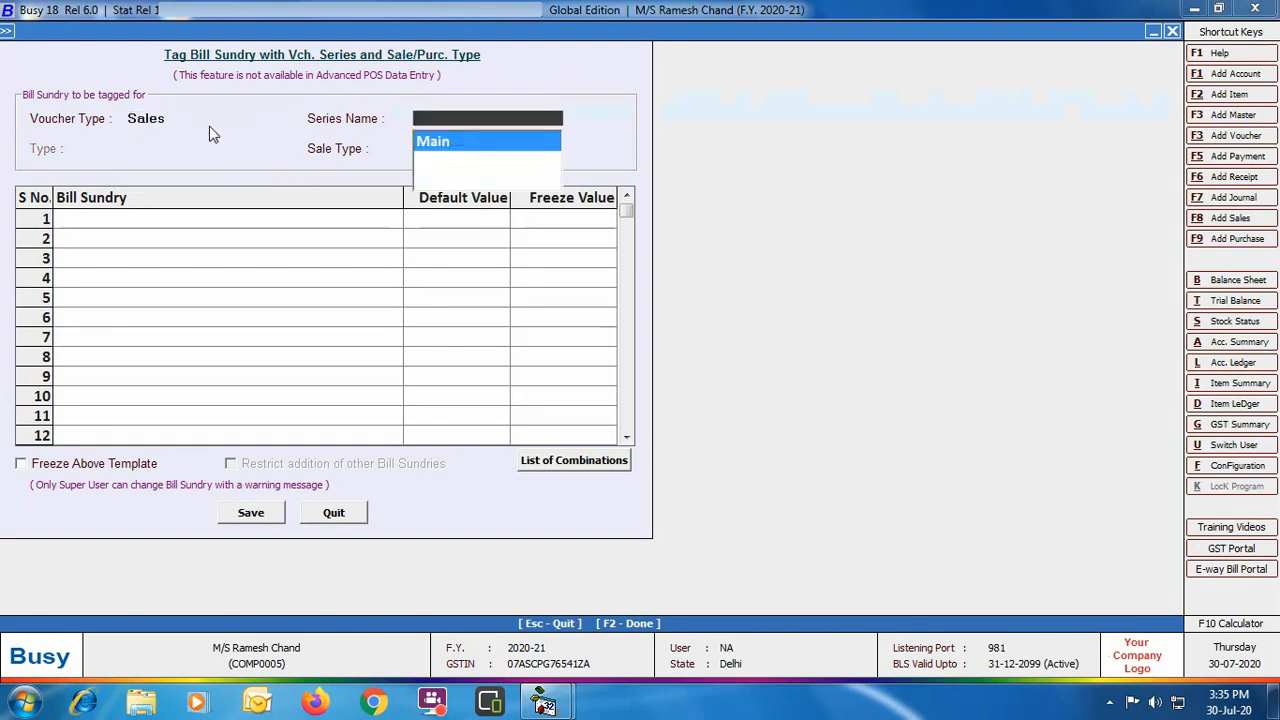
{"action": "left_click", "coordinate": [462, 140]}
{"action": "type", "text": "m"}
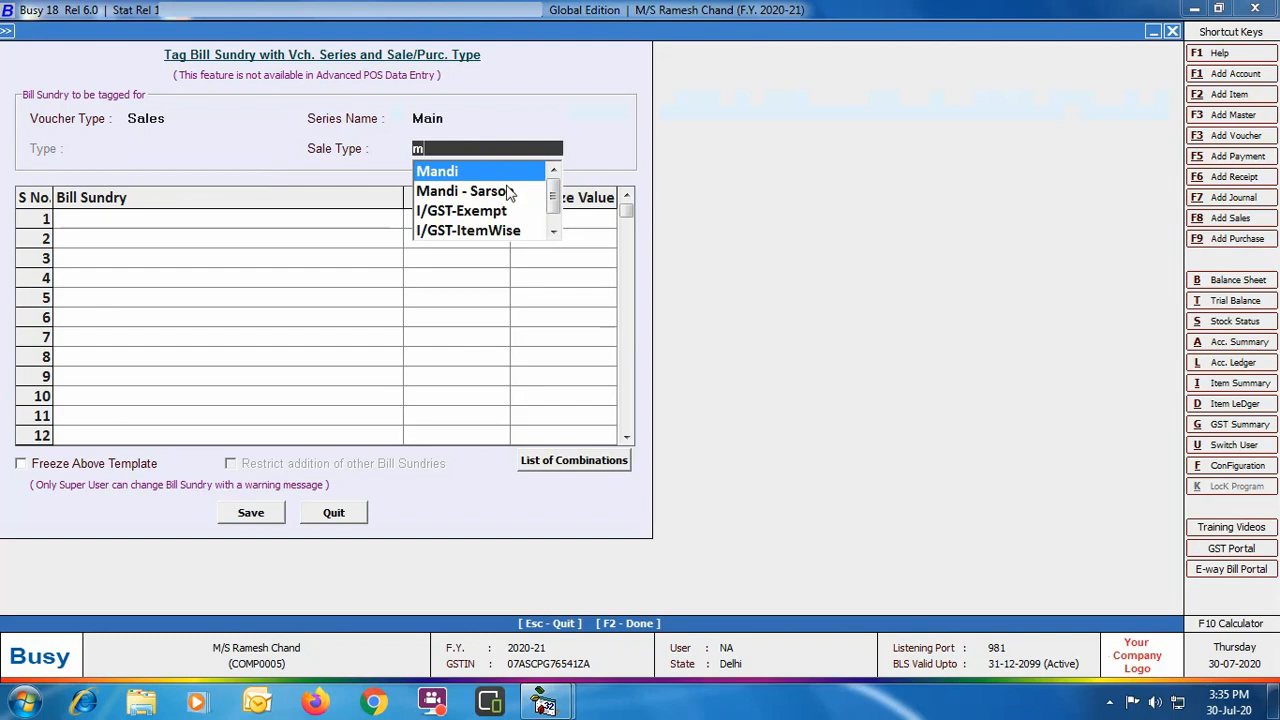
{"action": "left_click", "coordinate": [509, 192]}
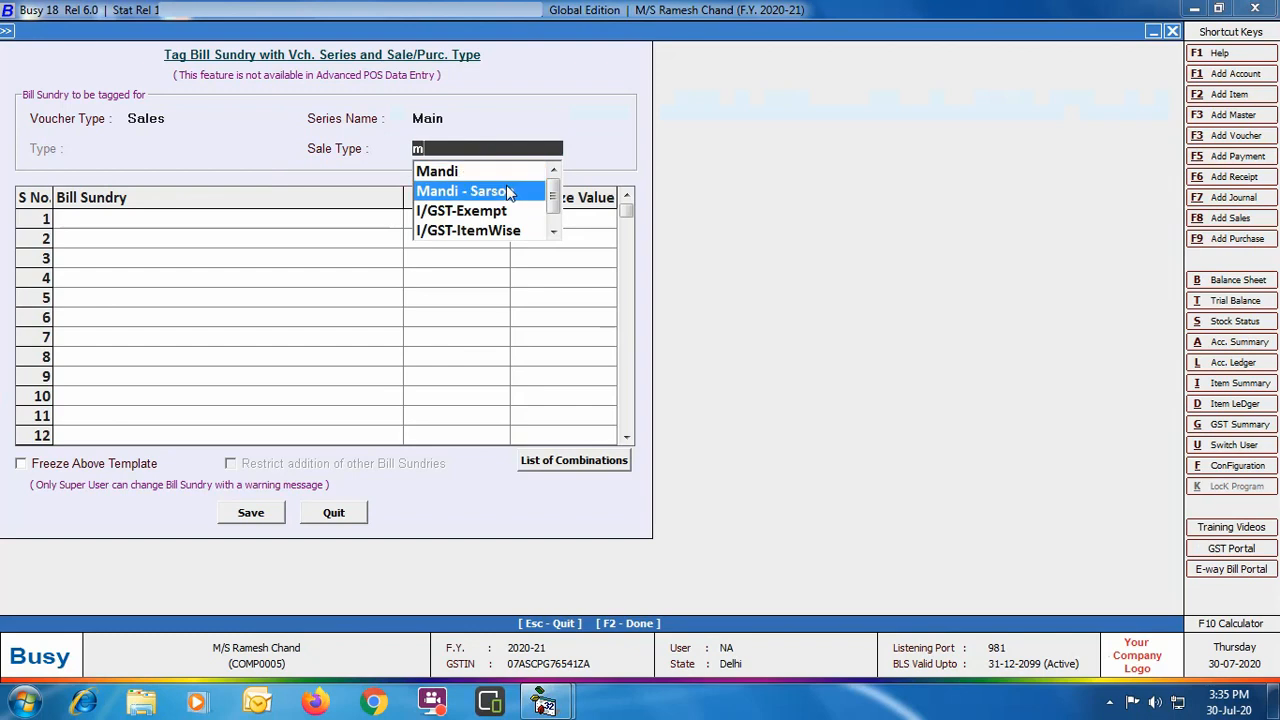
Review the master settings of the Mandi - Sarson sale type and return to the bill sundry tagging
{"action": "left_click", "coordinate": [539, 148]}
{"action": "key", "text": "alt+m"}
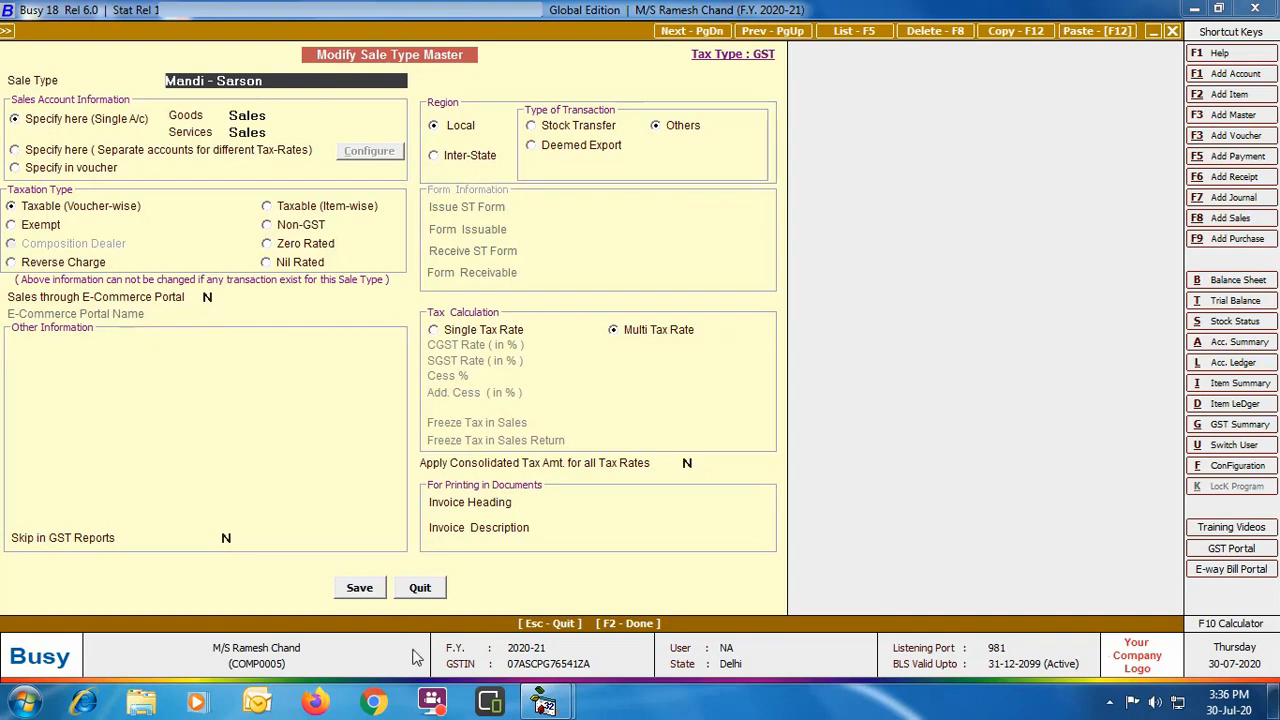
{"action": "left_click", "coordinate": [437, 588]}
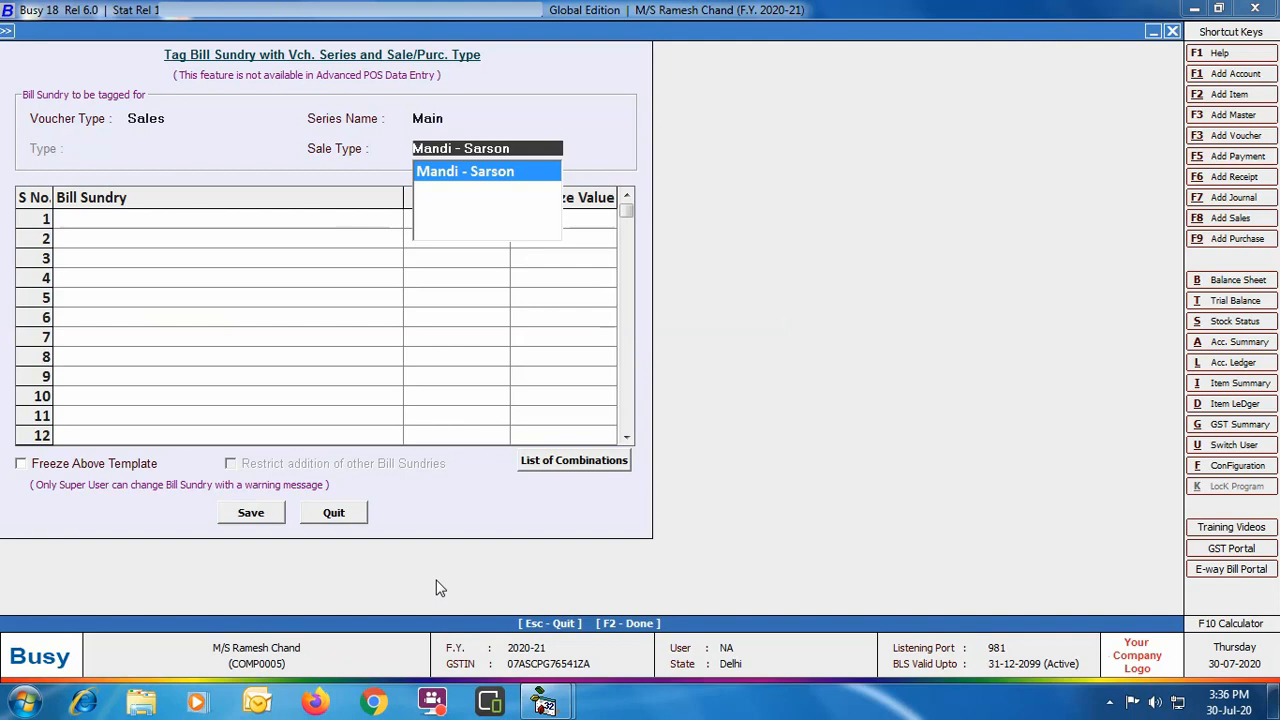
{"action": "key", "text": "Return"}
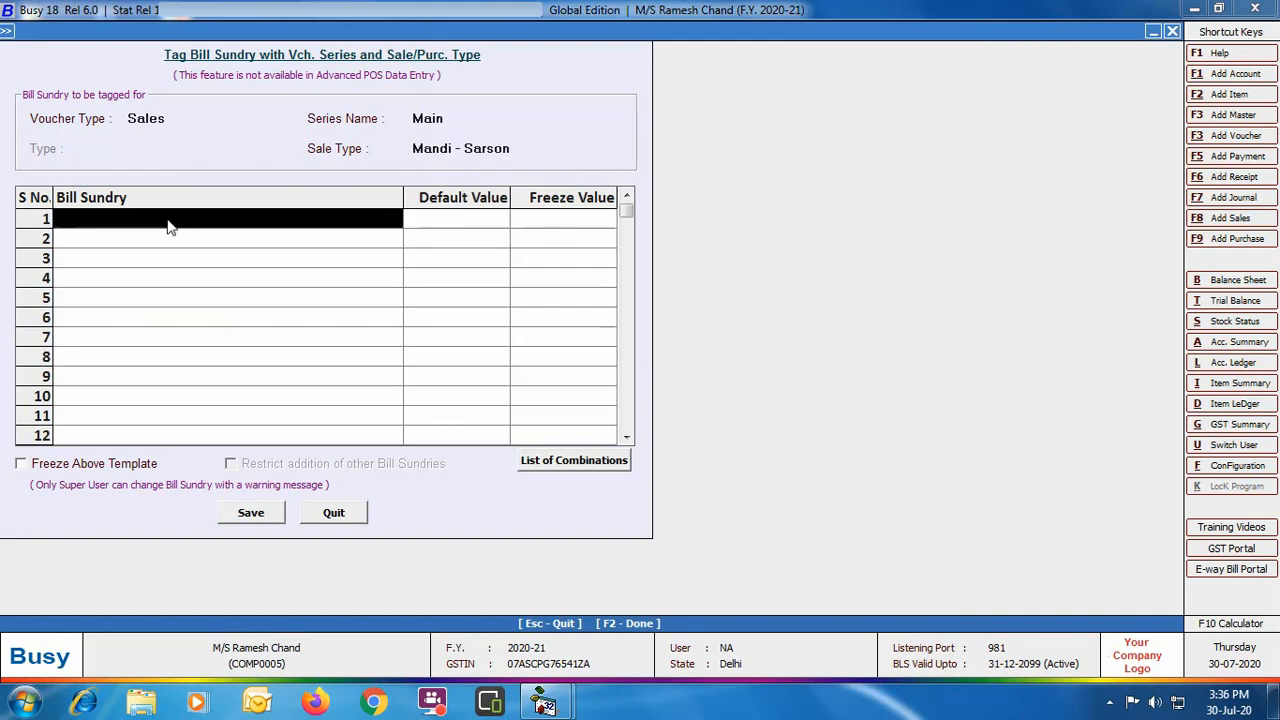
Tag Adhat as the first bill sundry
{"action": "type", "text": "ad"}
{"action": "key", "text": "Down"}
{"action": "key", "text": "Down"}
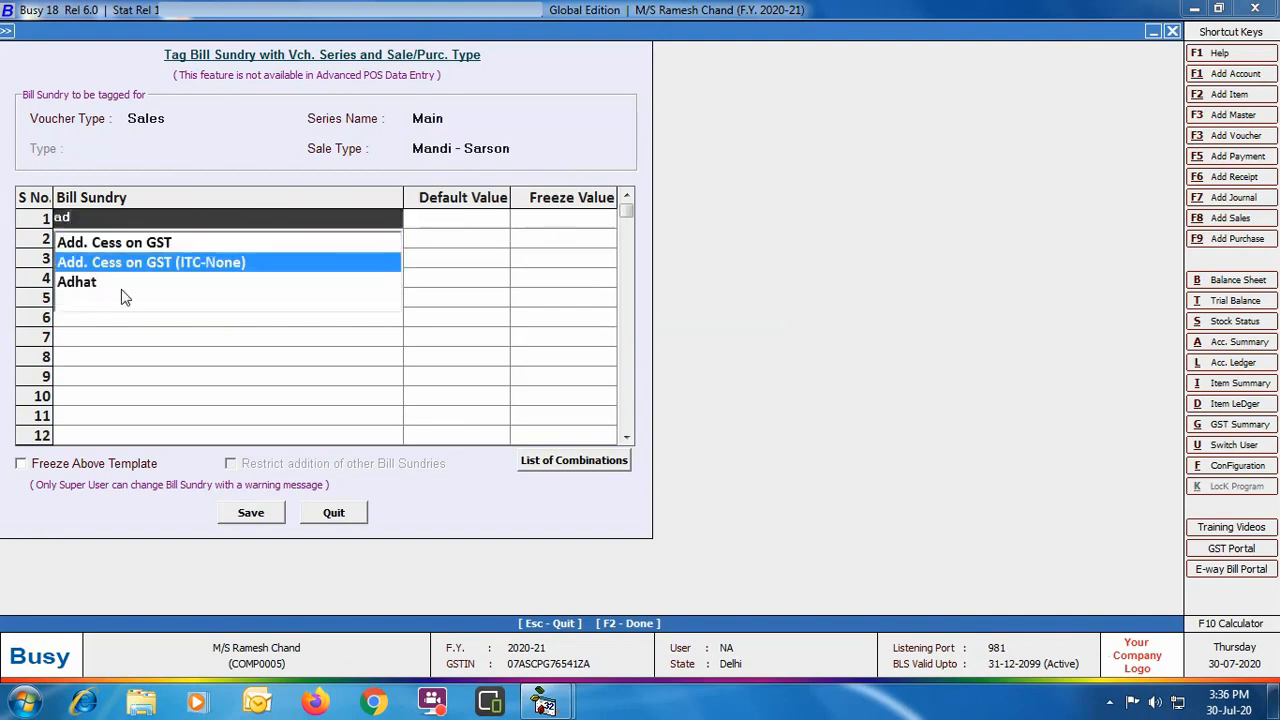
{"action": "key", "text": "Return"}
Review the Adhat bill sundry's master settings and return to the tagging list
{"action": "left_click", "coordinate": [115, 228]}
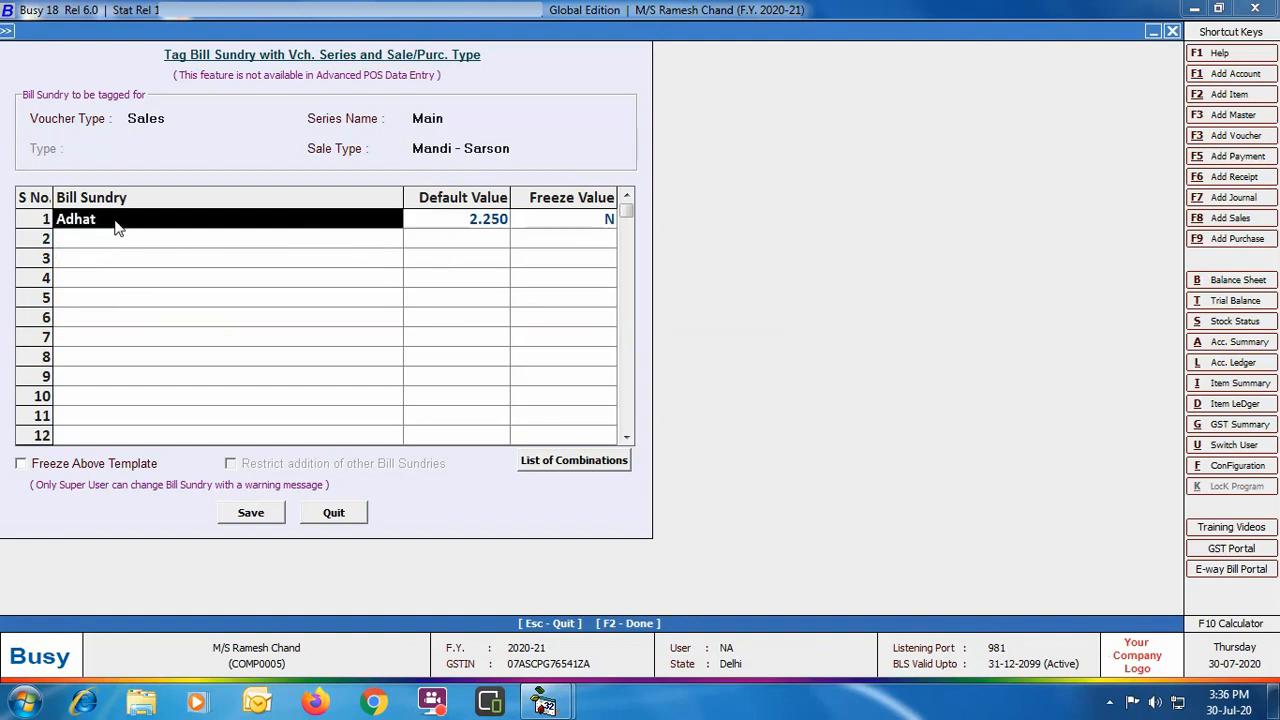
{"action": "key", "text": "alt+m"}
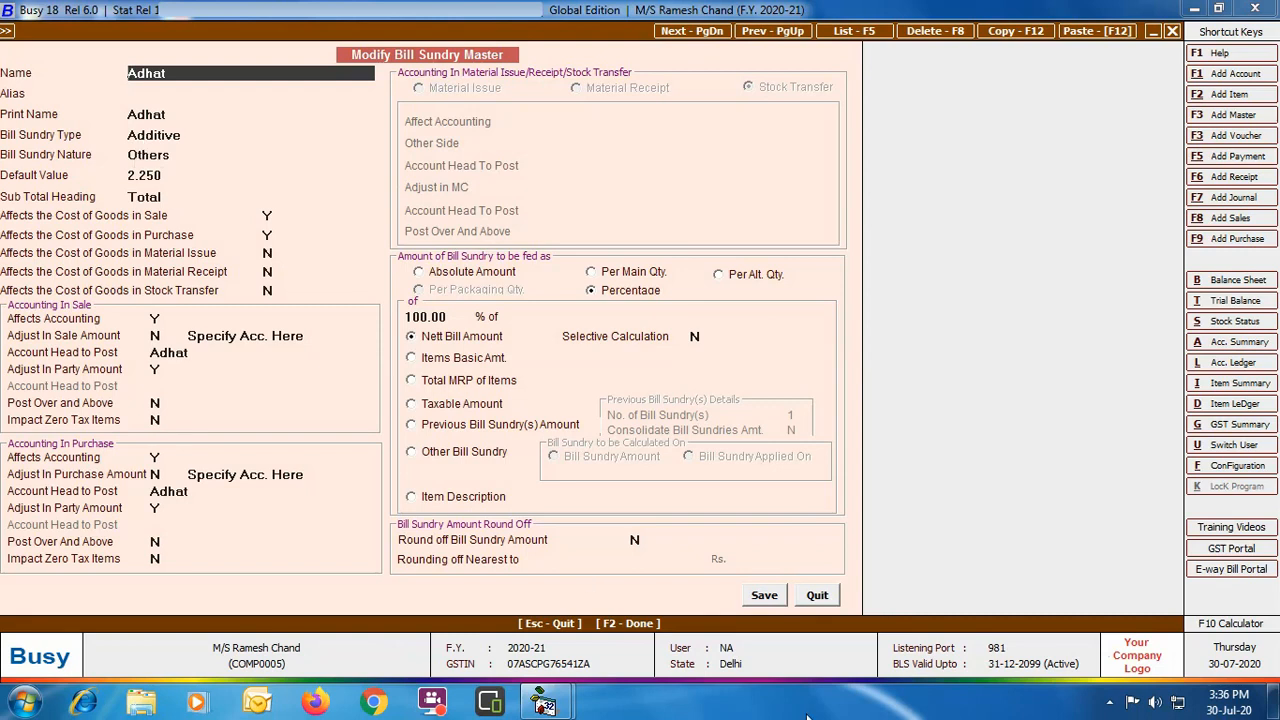
{"action": "left_click", "coordinate": [818, 598]}
{"action": "key", "text": "Return"}
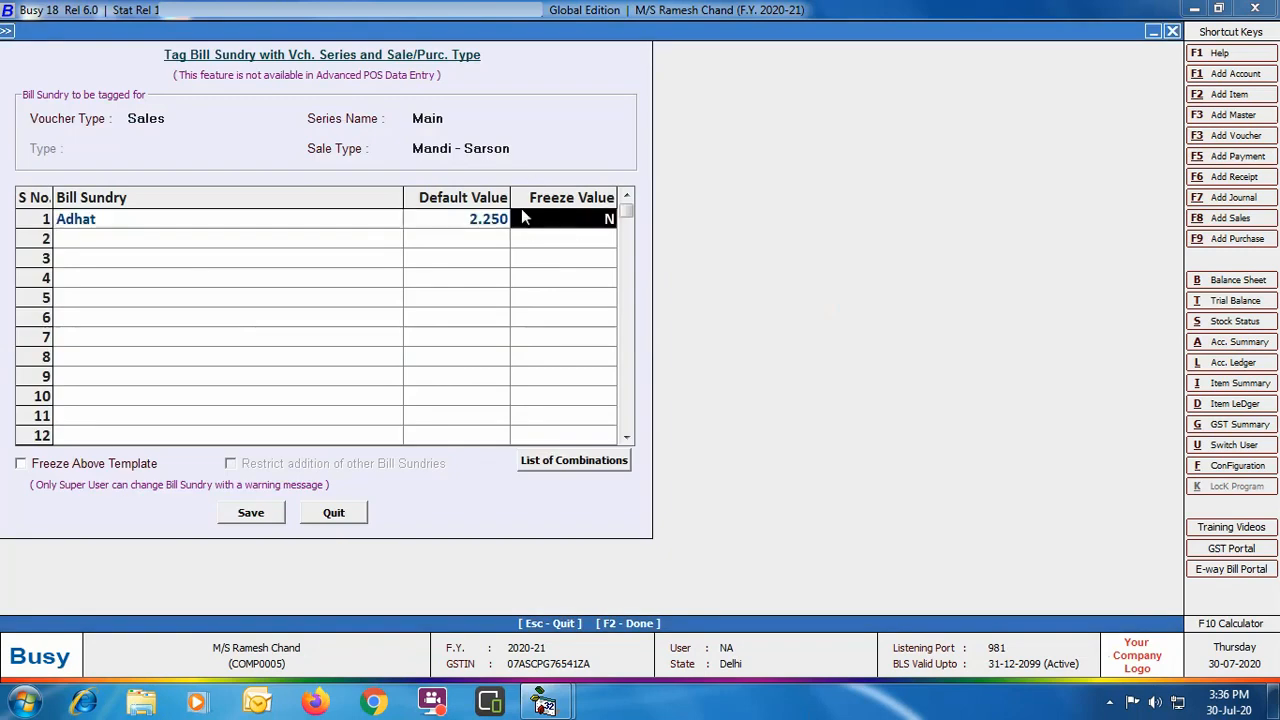
Add Association Fees and Mandi Tax -1.0 as the second and third bill sundries with their default values
{"action": "key", "text": "Return"}
{"action": "type", "text": "ass"}
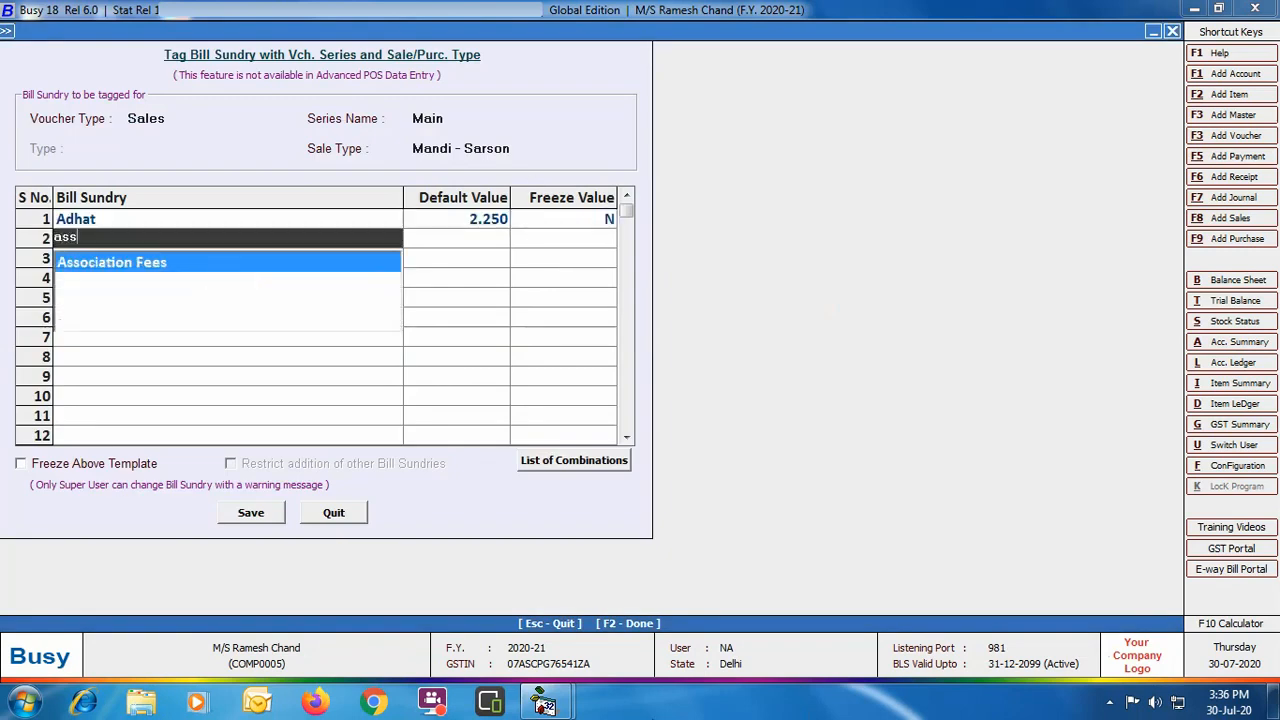
{"action": "key", "text": "Return"}
{"action": "key", "text": "Return"}
{"action": "key", "text": "Return"}
{"action": "type", "text": "ma"}
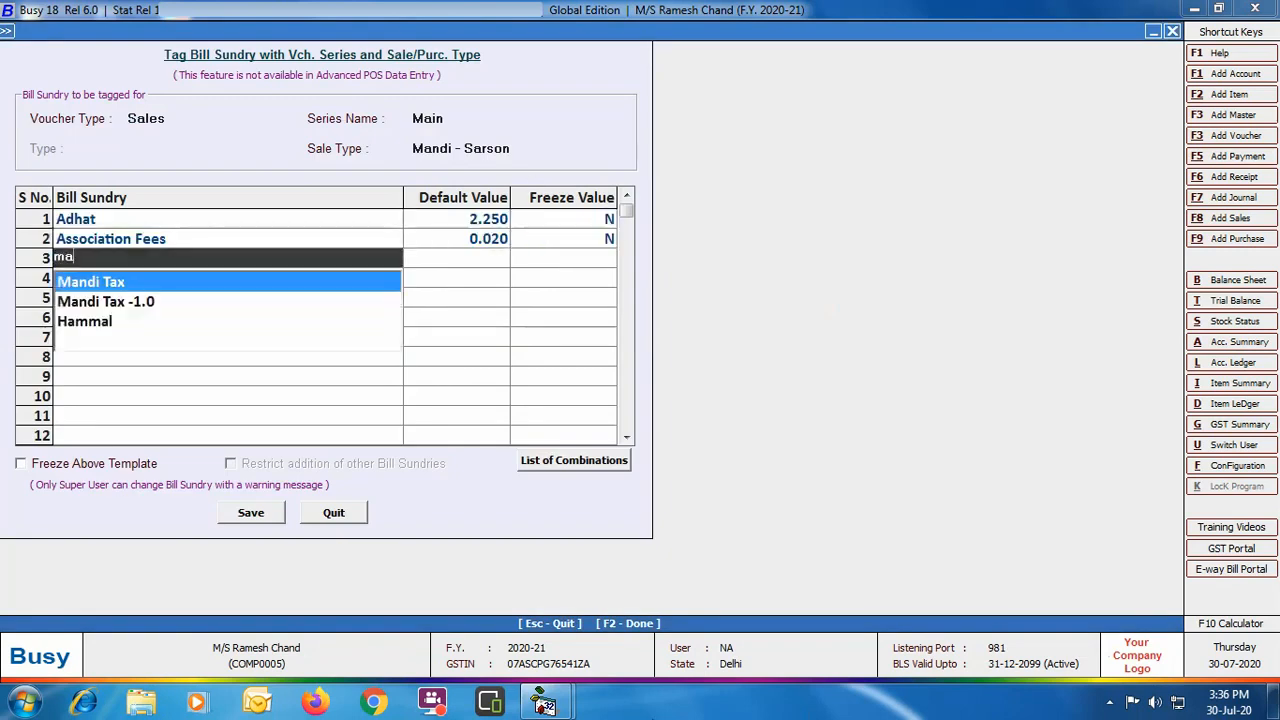
{"action": "key", "text": "Down"}
{"action": "key", "text": "Return"}
{"action": "key", "text": "Return"}
{"action": "key", "text": "Return"}
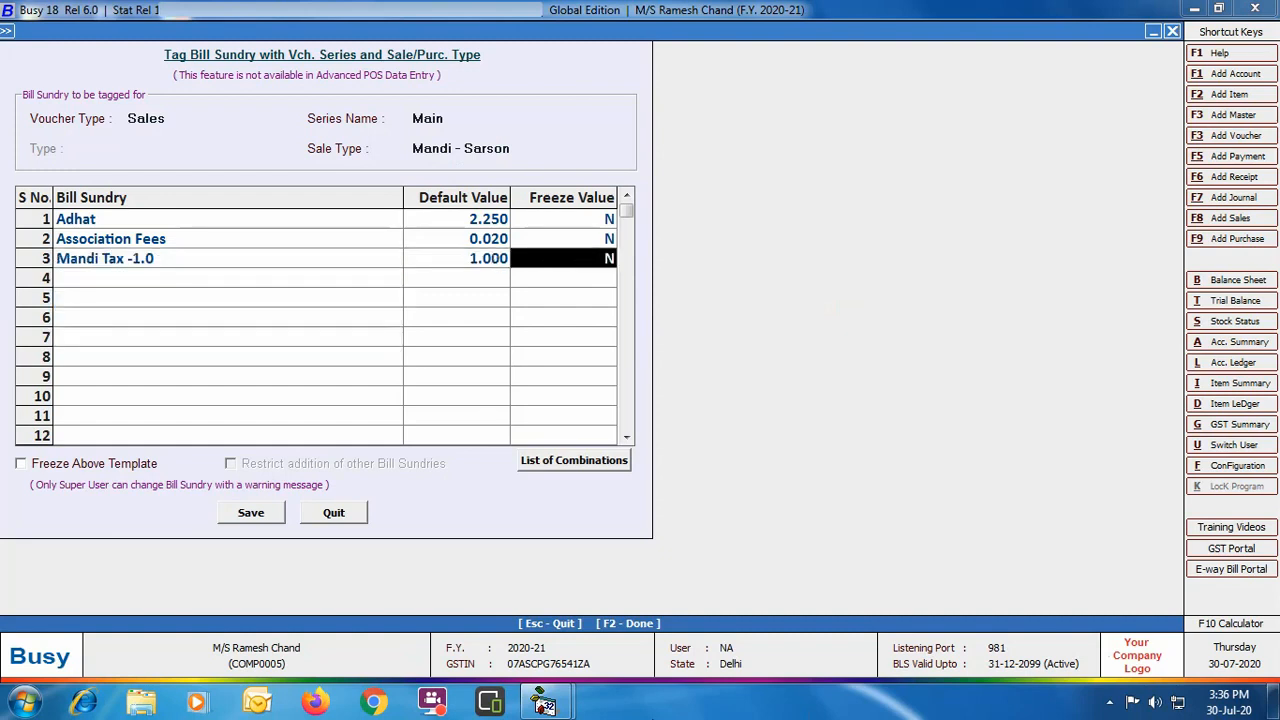
Add Tulai and KKC as the fourth and fifth bill sundries with their default values
{"action": "type", "text": "tu"}
{"action": "key", "text": "Return"}
{"action": "key", "text": "Return"}
{"action": "key", "text": "Return"}
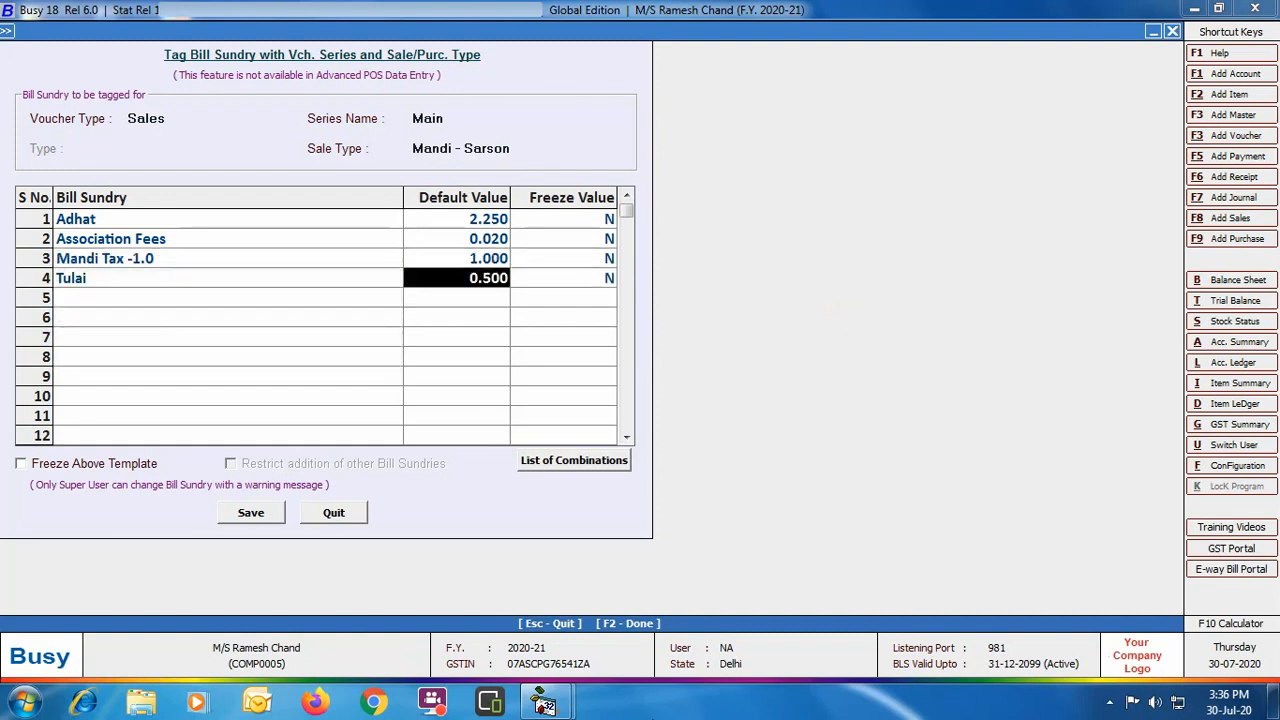
{"action": "type", "text": "kk"}
{"action": "key", "text": "Return"}
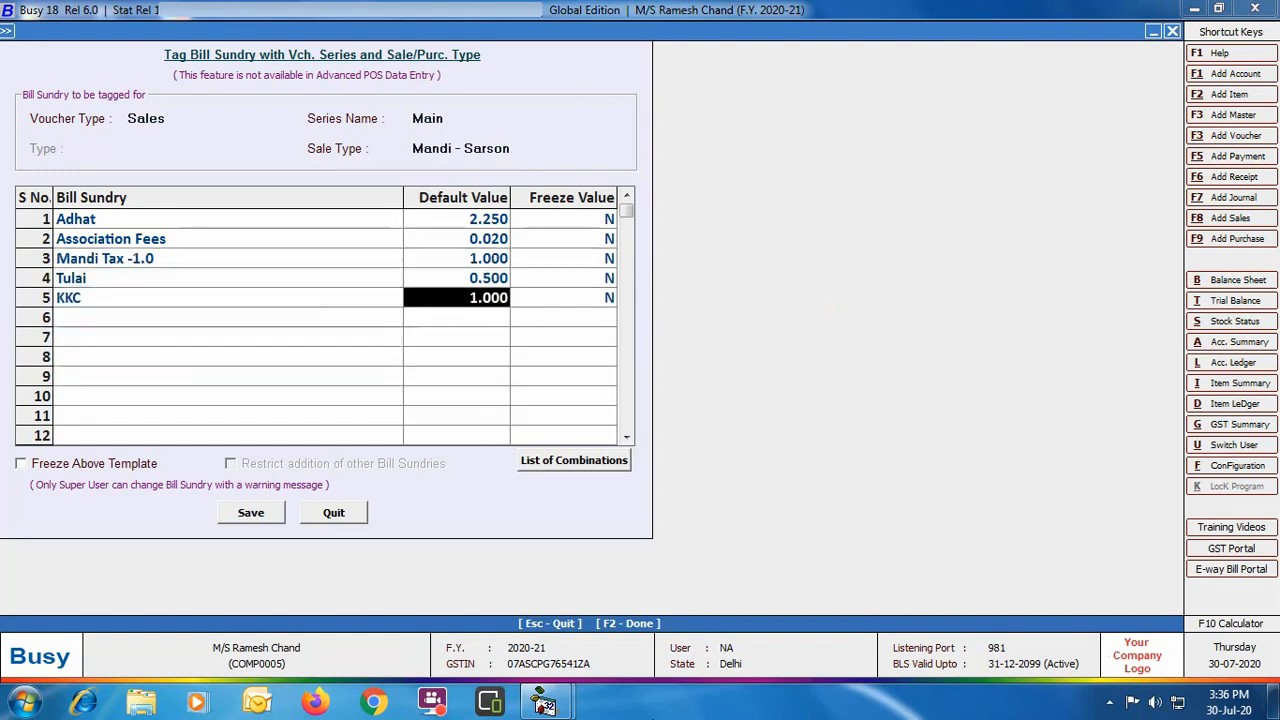
{"action": "key", "text": "Return"}
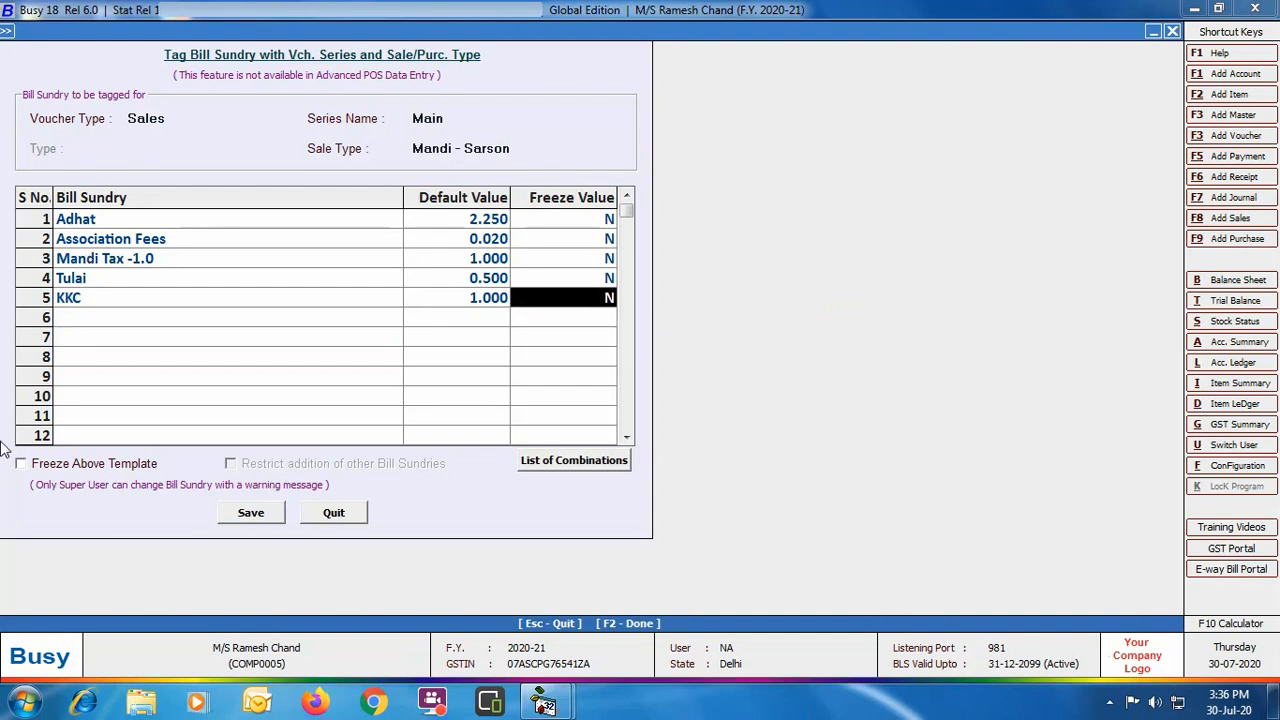
Save the bill sundry tagging and close its form
{"action": "left_click", "coordinate": [252, 514]}
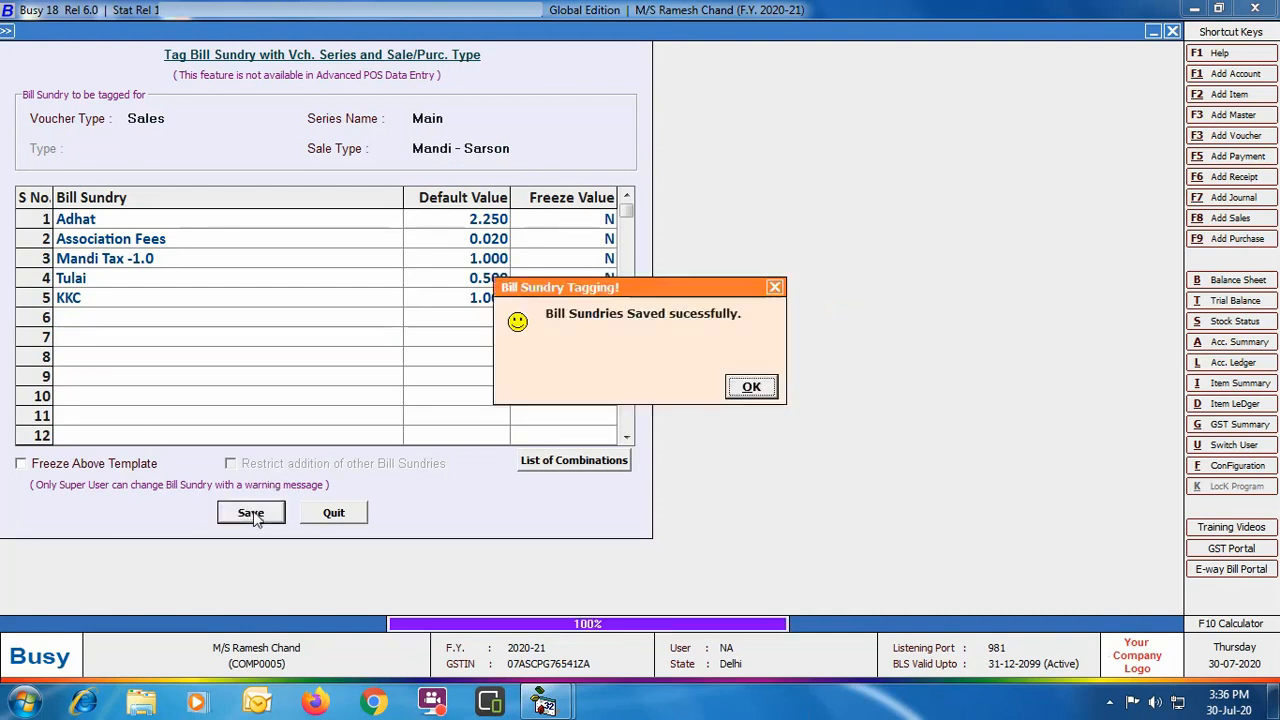
{"action": "key", "text": "Return"}
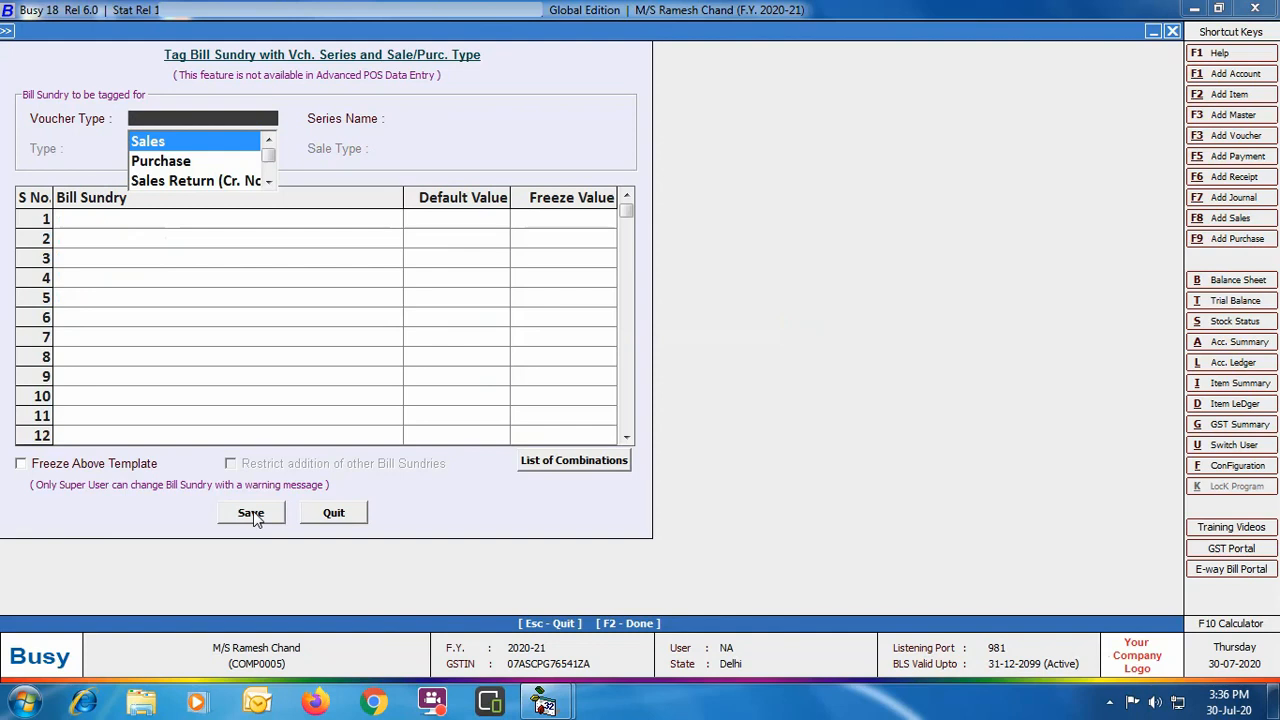
{"action": "left_click", "coordinate": [333, 514]}
{"action": "key", "text": "Return"}
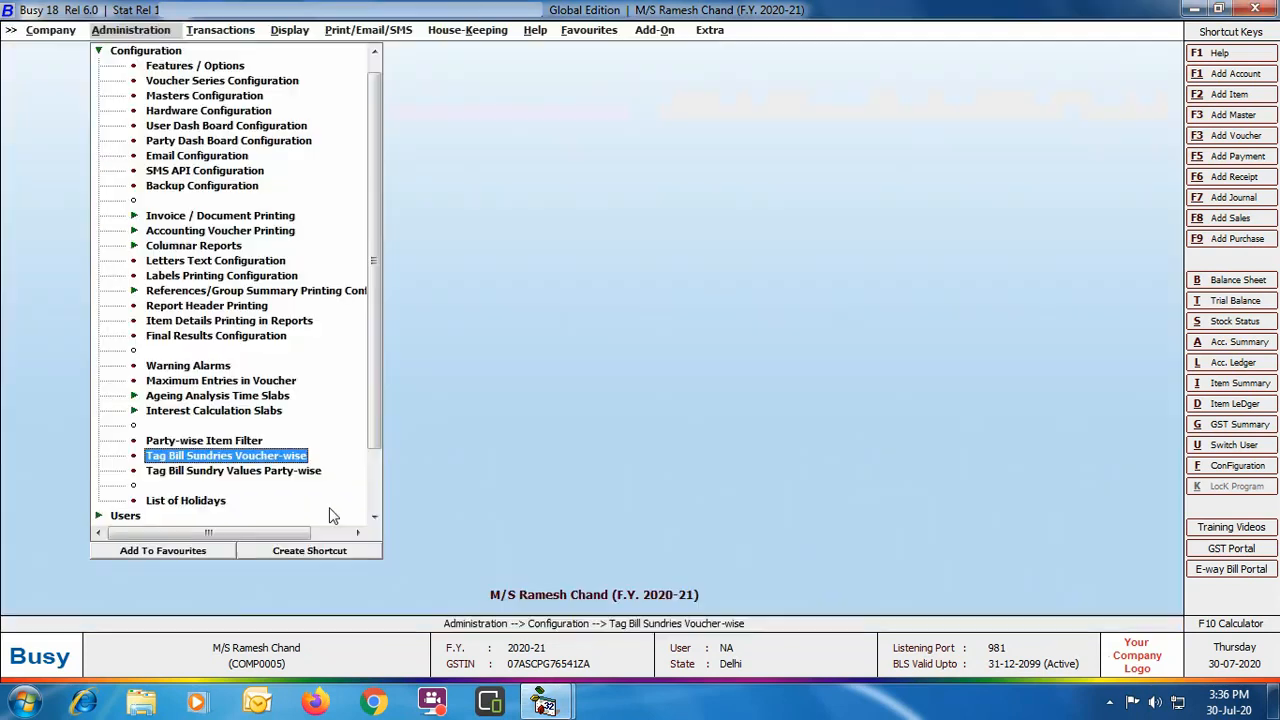
Review the Sarson item's master record, including its units and price settings, and close it without changes
{"action": "left_click", "coordinate": [126, 52]}
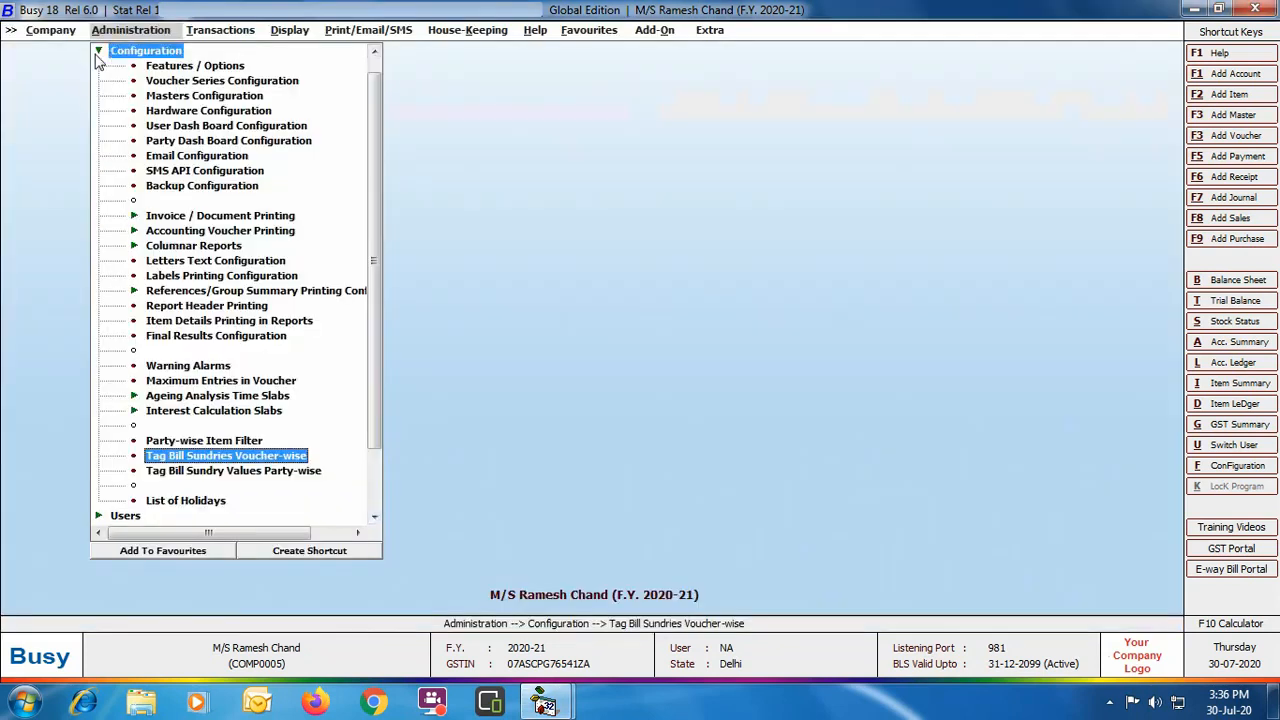
{"action": "left_click", "coordinate": [131, 51]}
{"action": "left_click", "coordinate": [165, 126]}
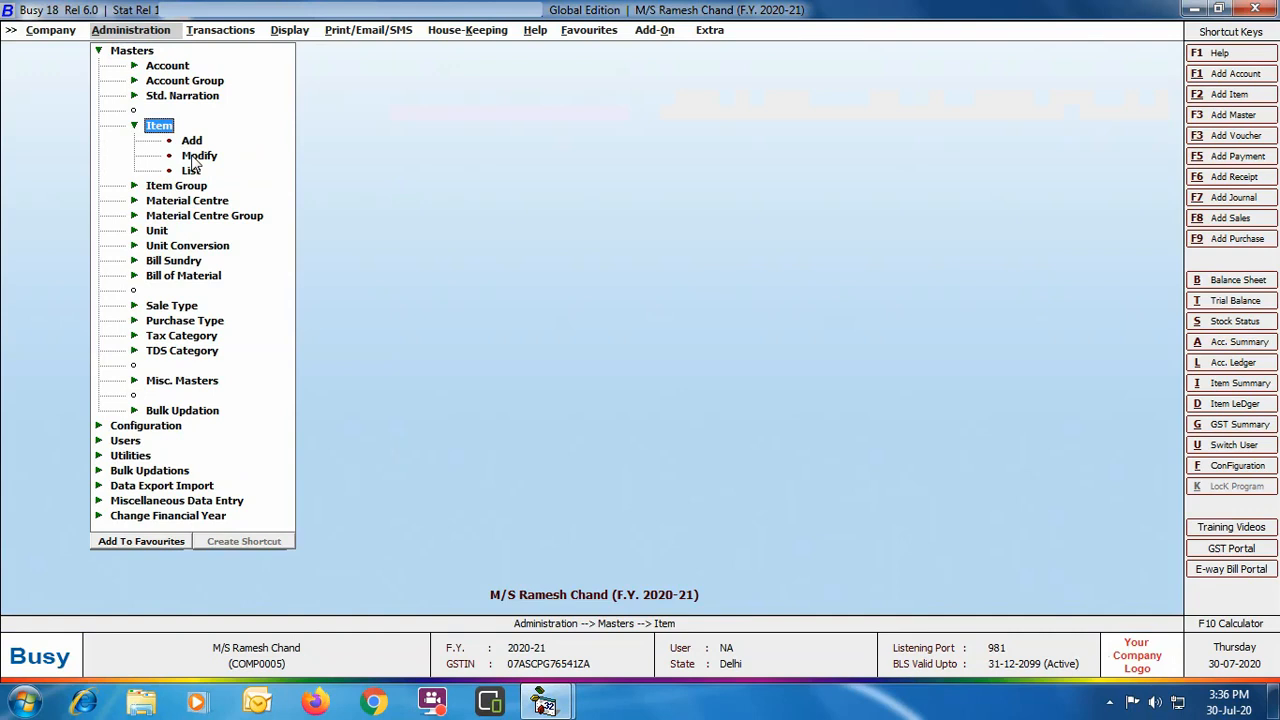
{"action": "left_click", "coordinate": [196, 156]}
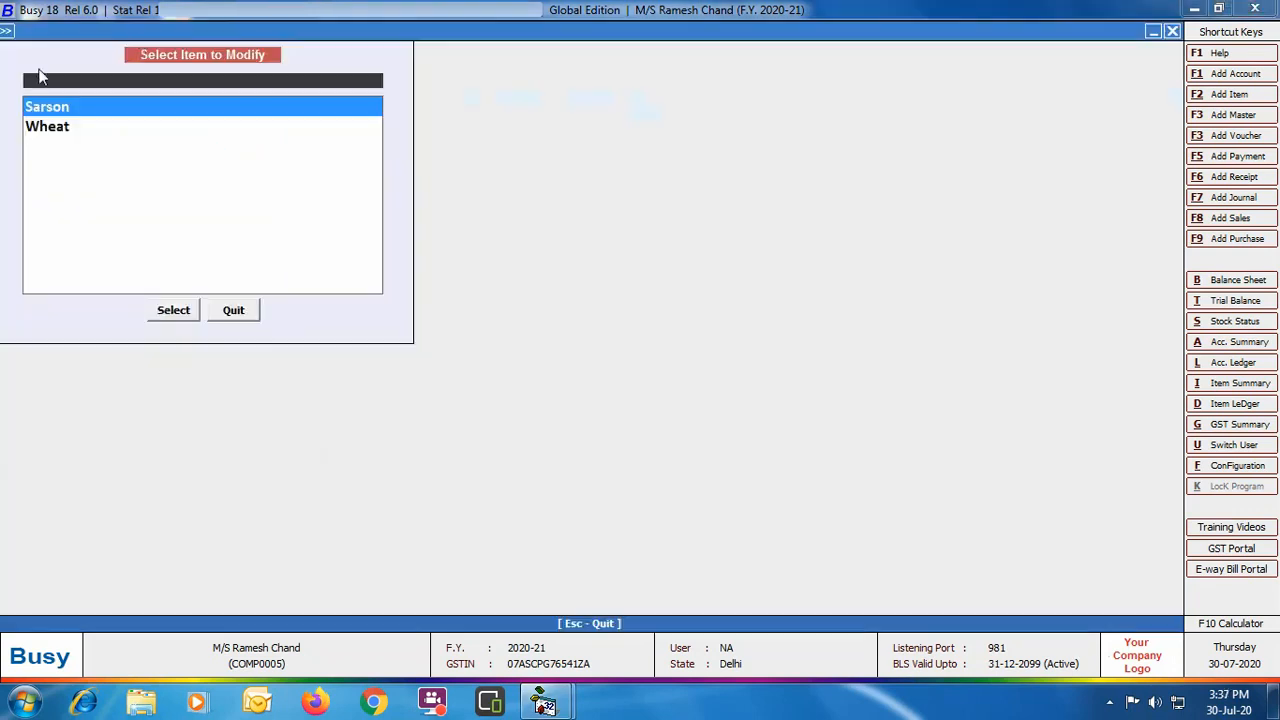
{"action": "key", "text": "Return"}
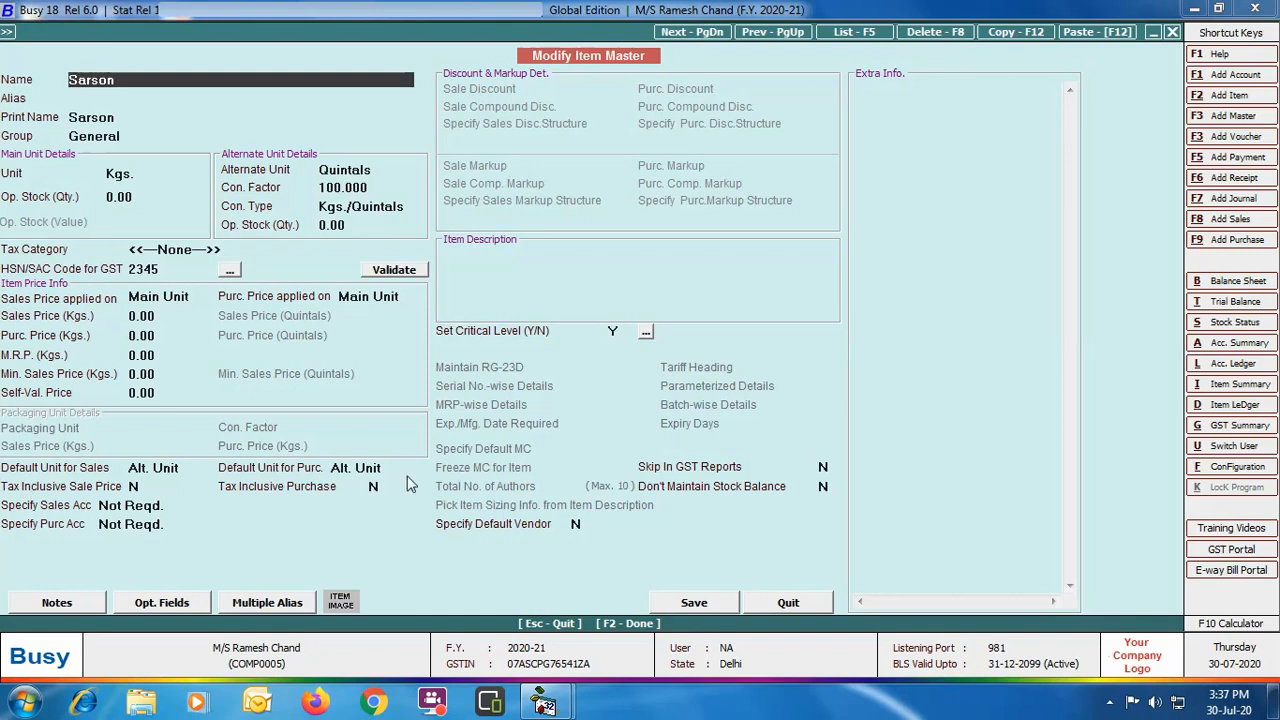
{"action": "left_click", "coordinate": [812, 602]}
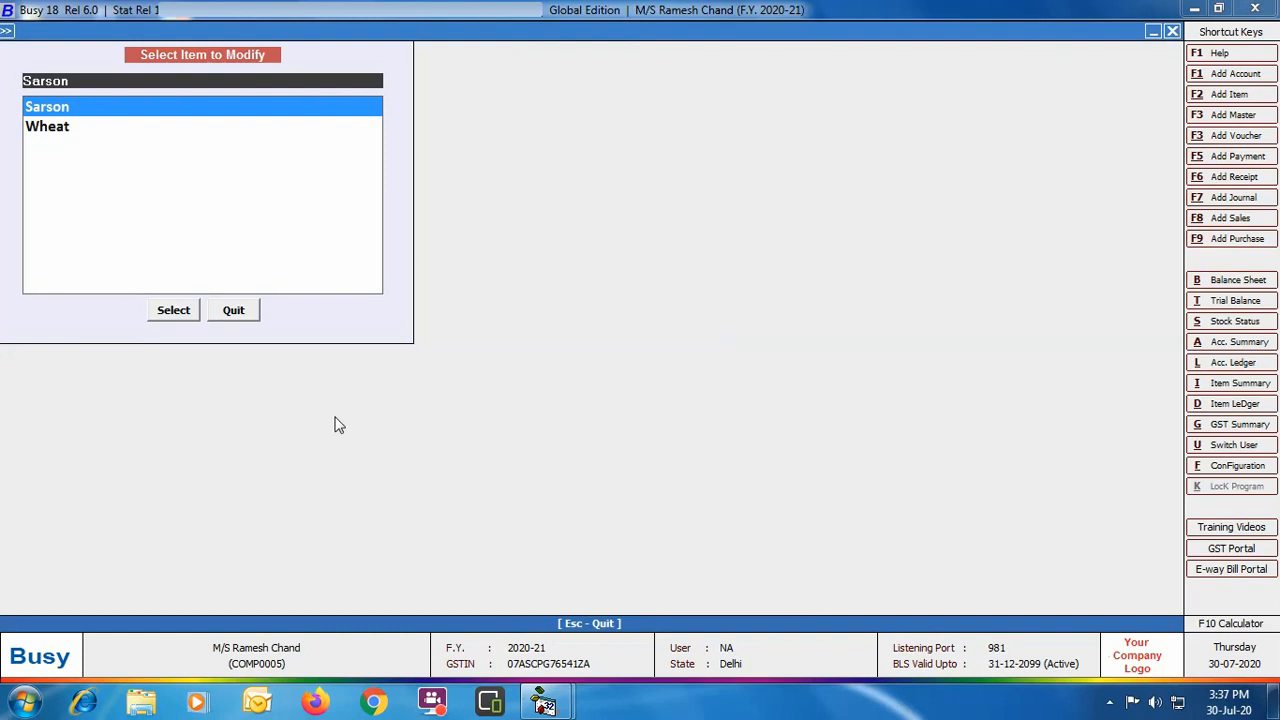
Leave the item selection and start a purchase voucher in the Vik Parchi series dated 10-07-2020
{"action": "left_click", "coordinate": [250, 311]}
{"action": "key", "text": "Right"}
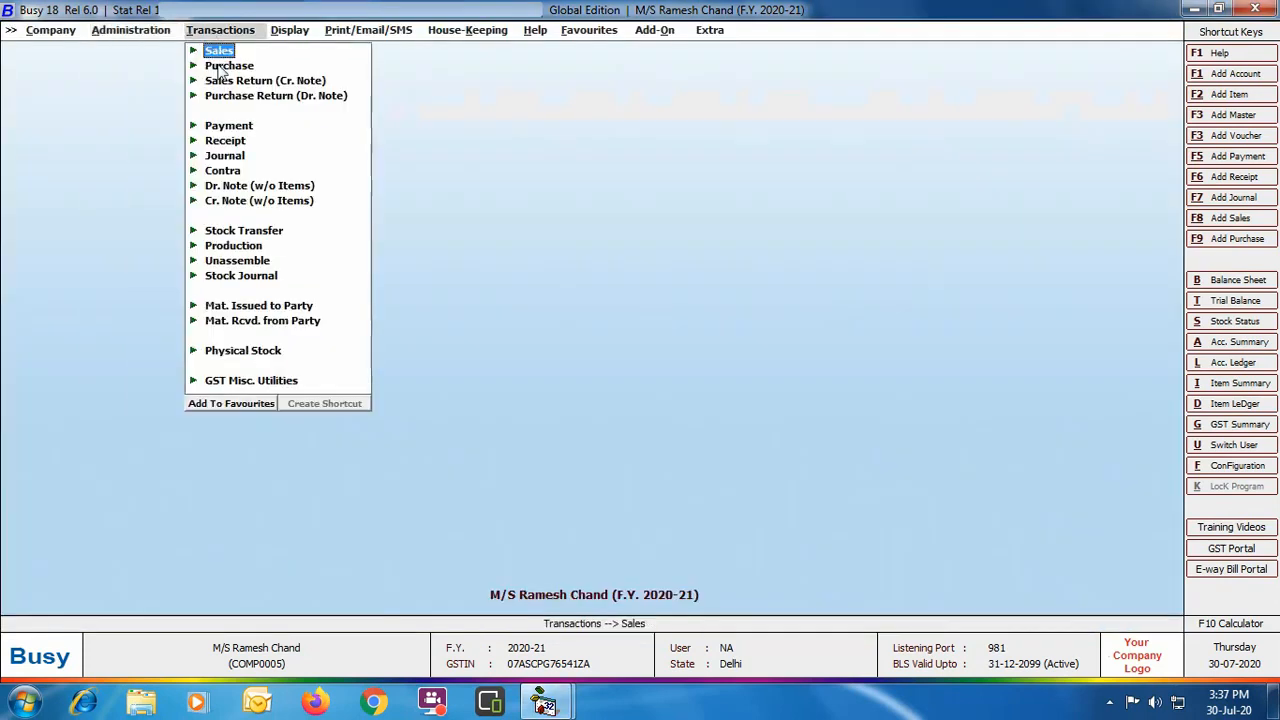
{"action": "left_click", "coordinate": [224, 66]}
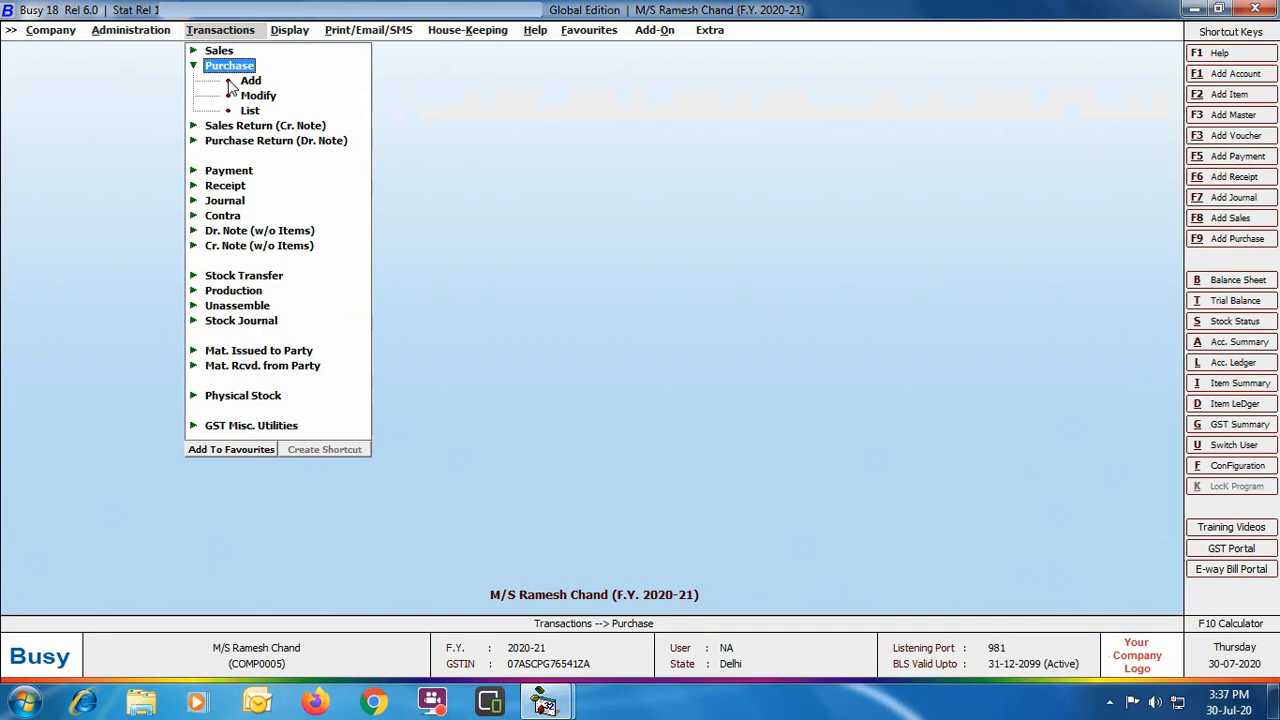
{"action": "left_click", "coordinate": [251, 82]}
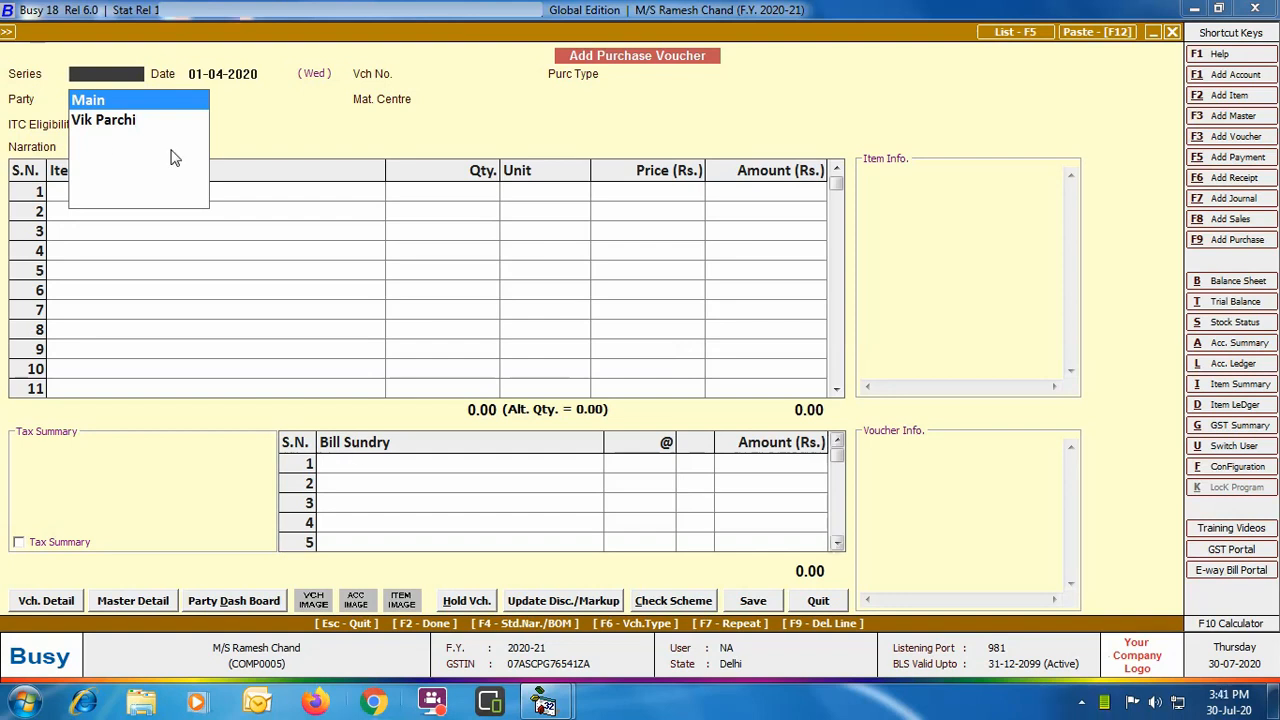
{"action": "key", "text": "Down"}
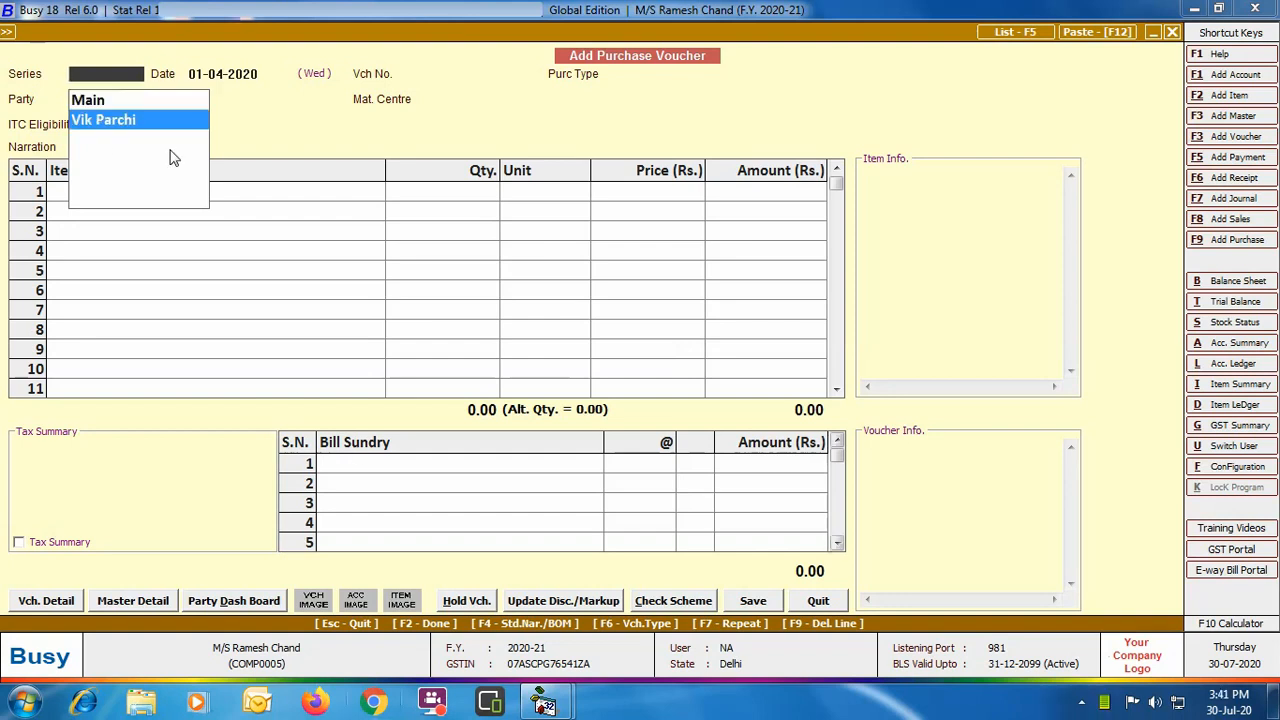
{"action": "key", "text": "Return"}
{"action": "type", "text": "10-07"}
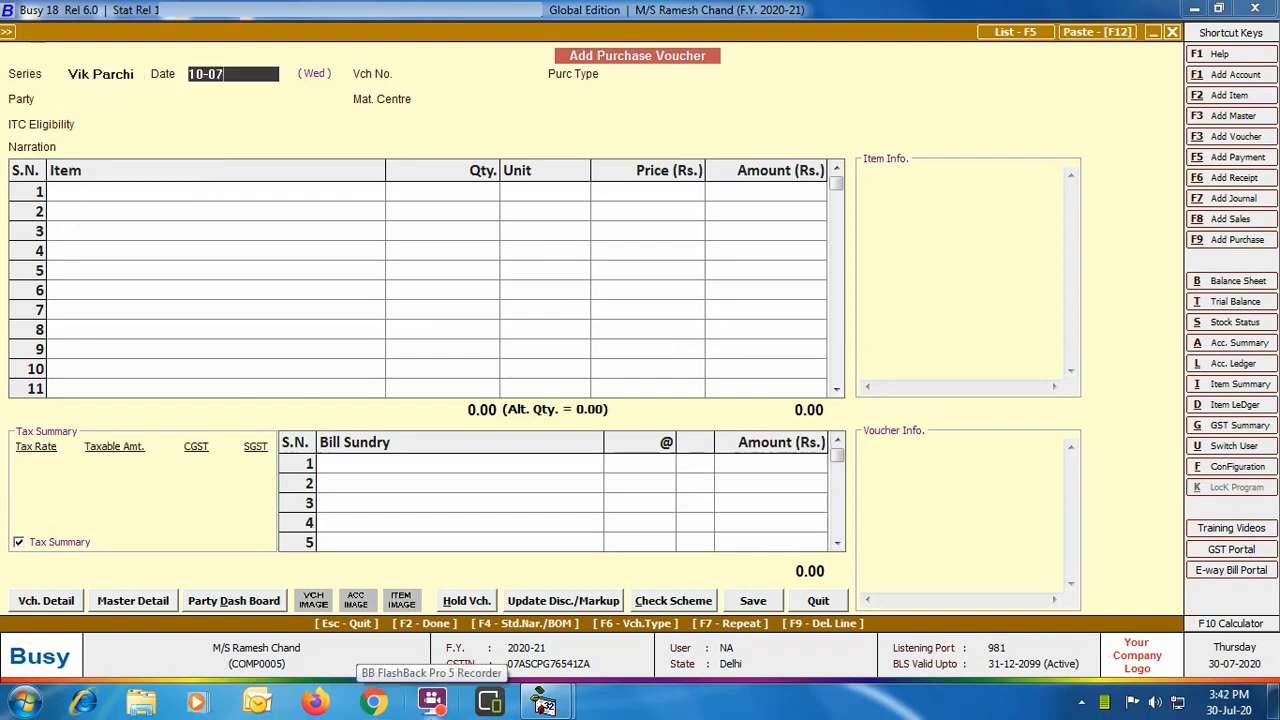
{"action": "key", "text": "Return"}
{"action": "key", "text": "Return"}
Set the purchase type to L/GST-Exempt and choose the farmer's (Kisan) creditor account as the party
{"action": "key", "text": "Down"}
{"action": "key", "text": "Down"}
{"action": "key", "text": "Down"}
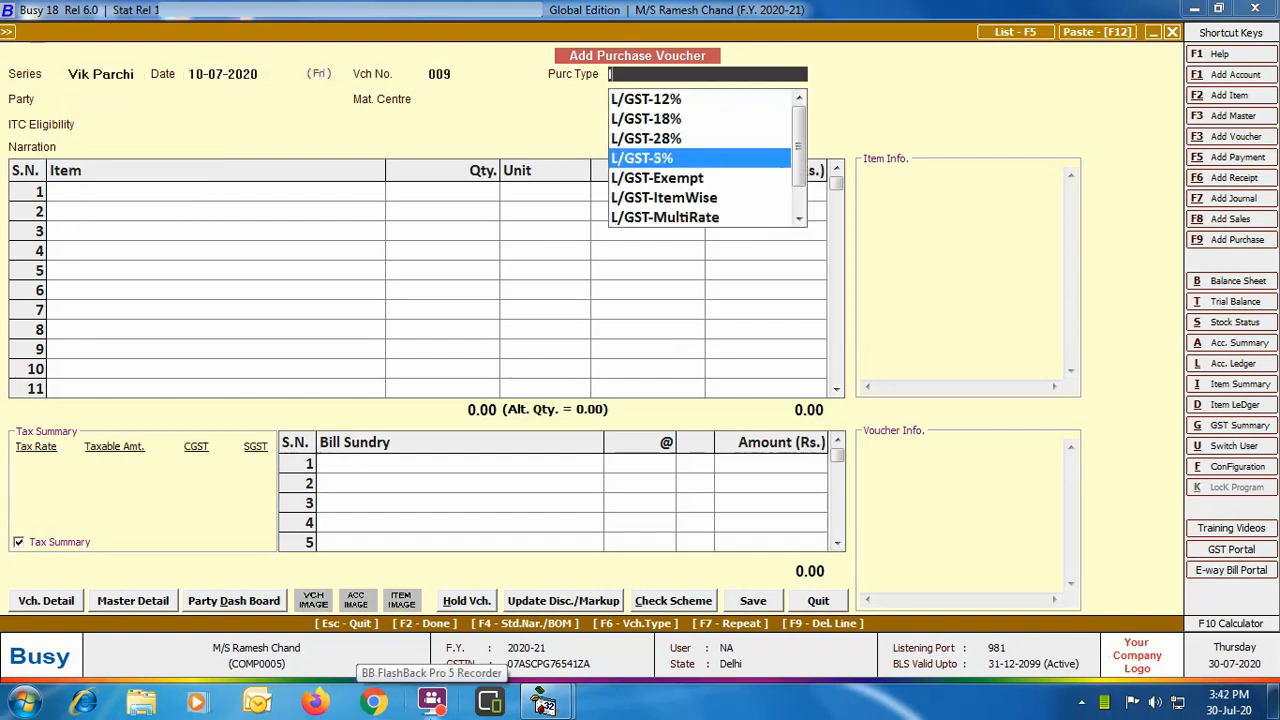
{"action": "key", "text": "Return"}
{"action": "type", "text": "gop"}
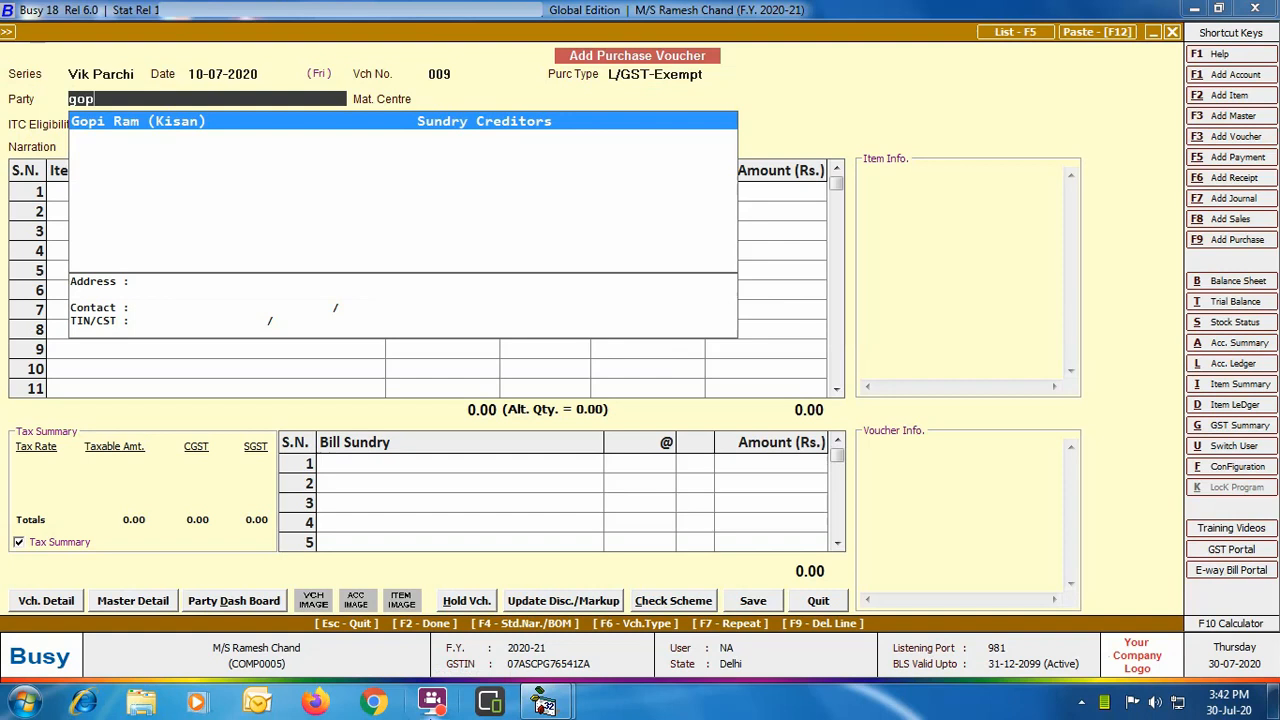
{"action": "key", "text": "Return"}
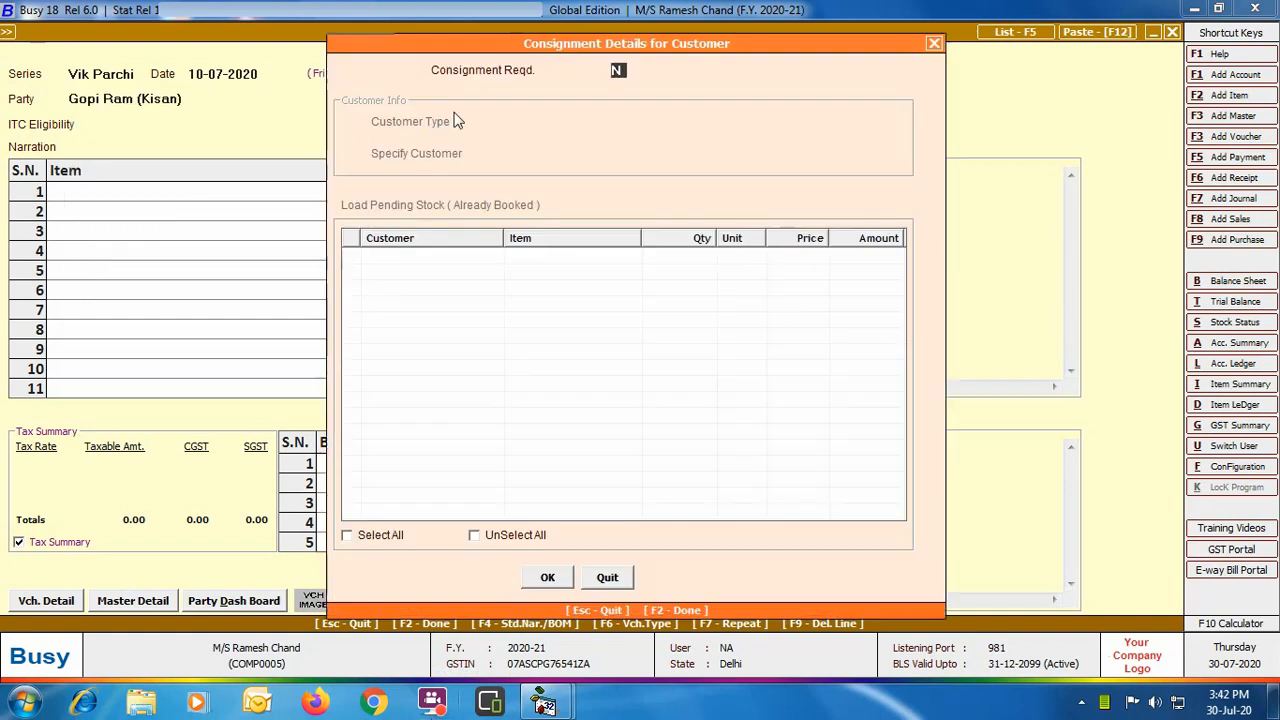
Mark the voucher as consignment for a single customer, choose the first account tagged Customer, and accept without loading pending stock
{"action": "key", "text": "y"}
{"action": "key", "text": "Return"}
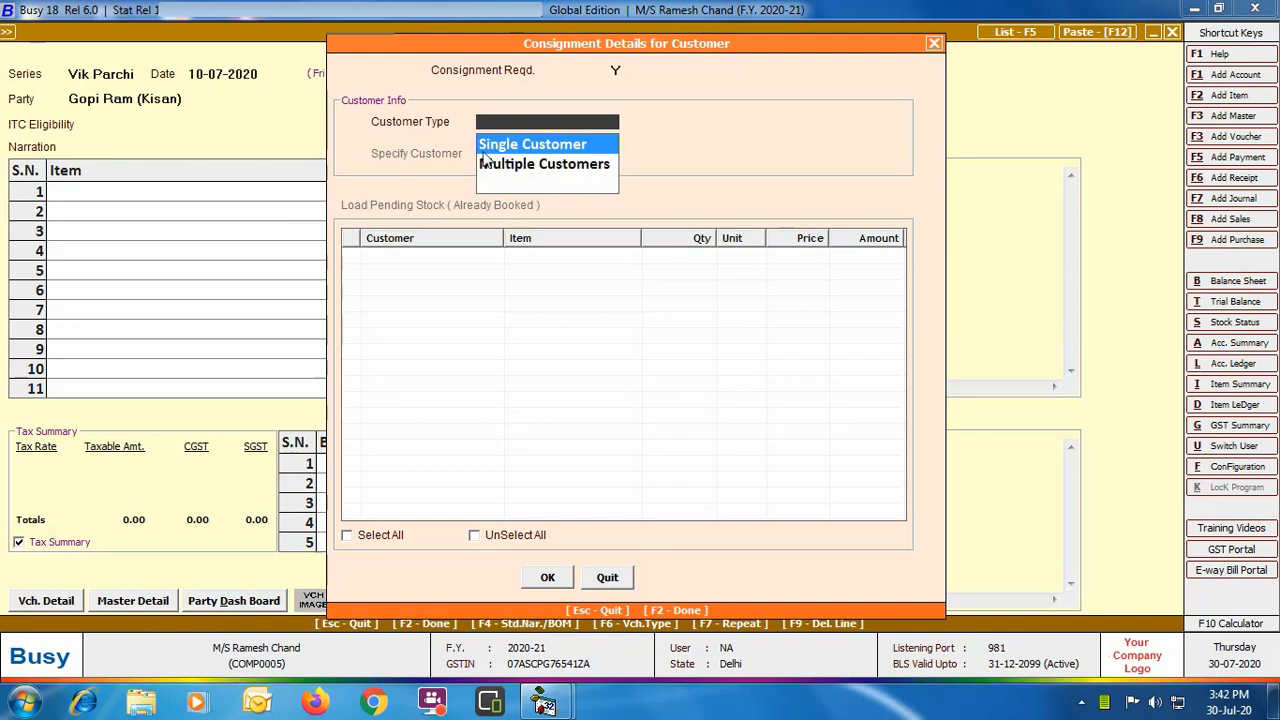
{"action": "key", "text": "Return"}
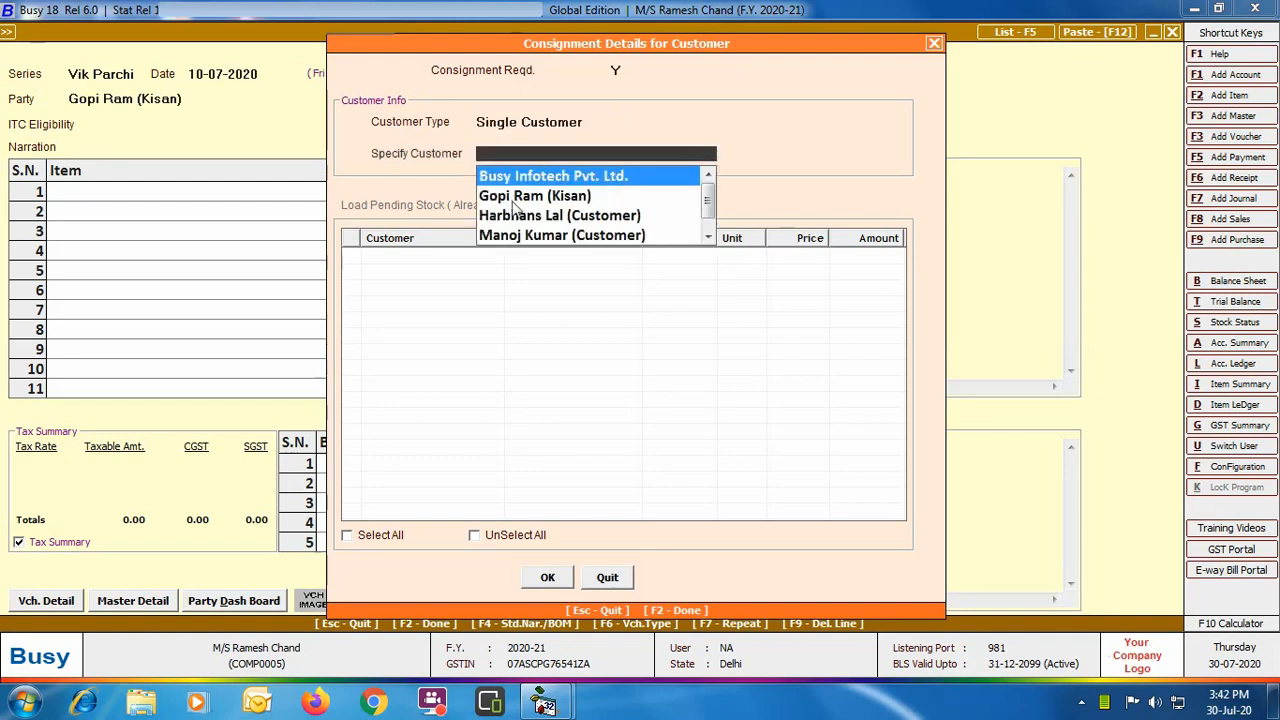
{"action": "key", "text": "Down"}
{"action": "key", "text": "Down"}
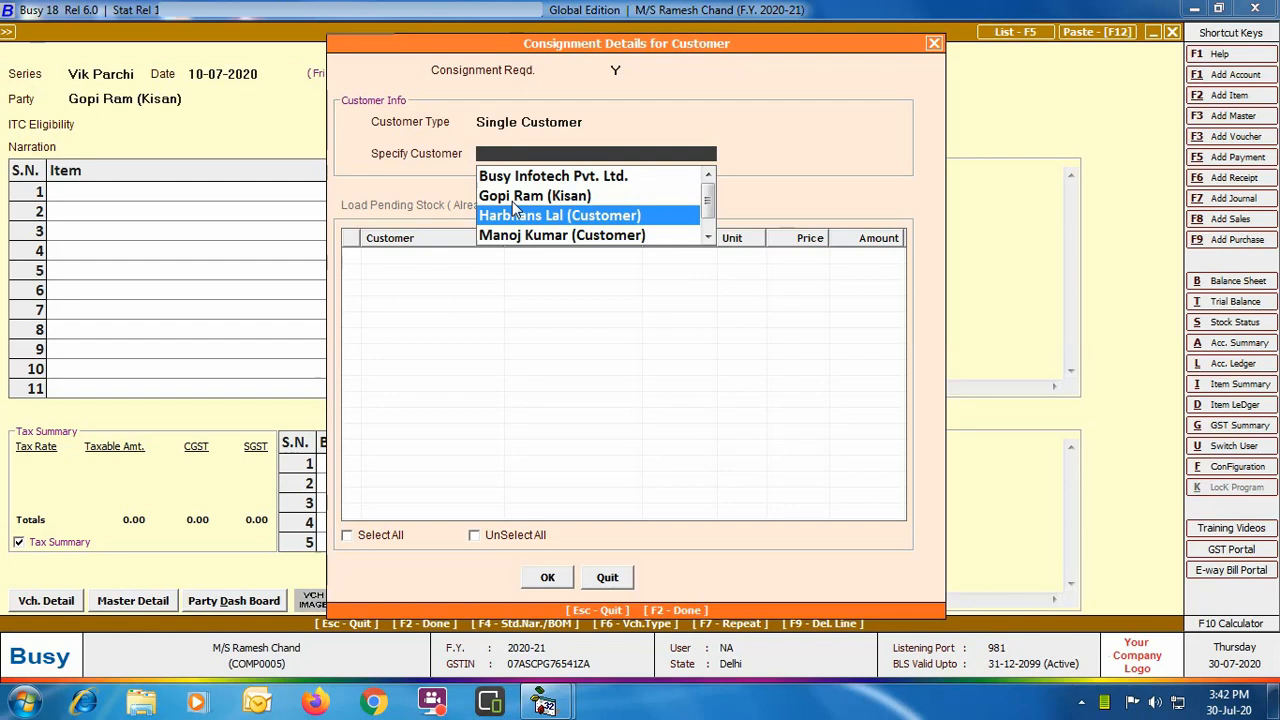
{"action": "left_click", "coordinate": [512, 207]}
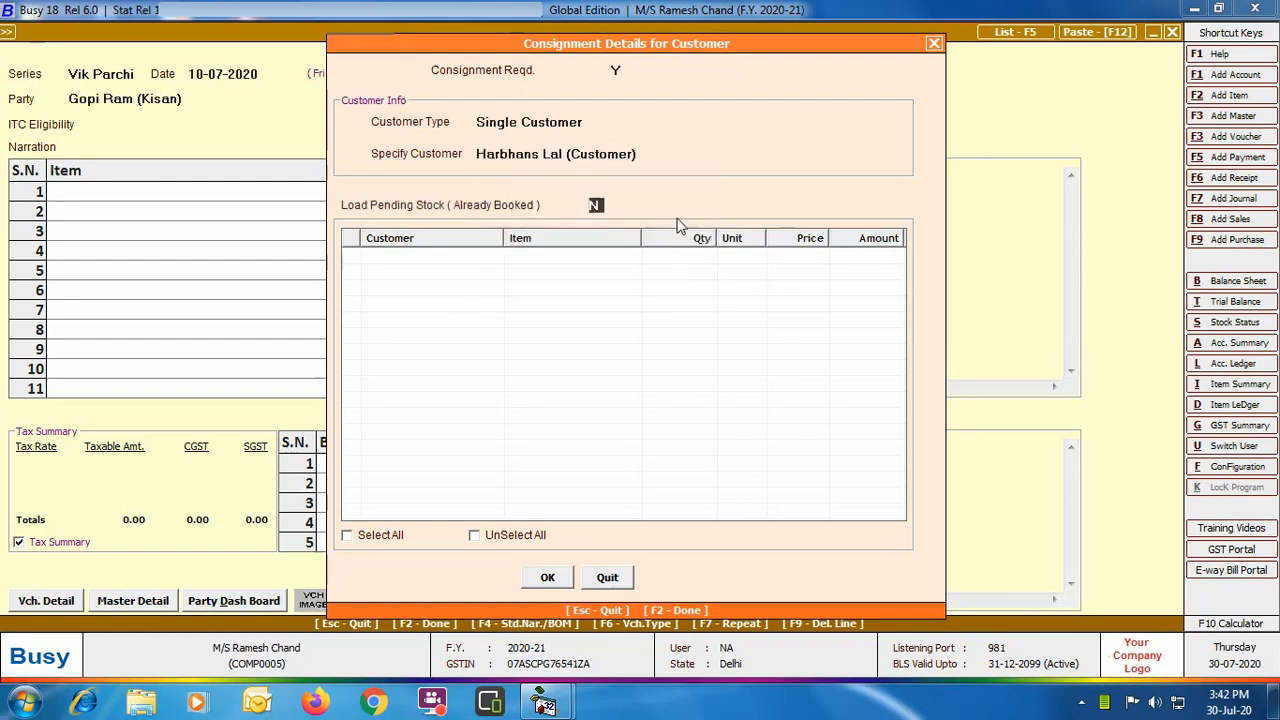
{"action": "left_click", "coordinate": [545, 577]}
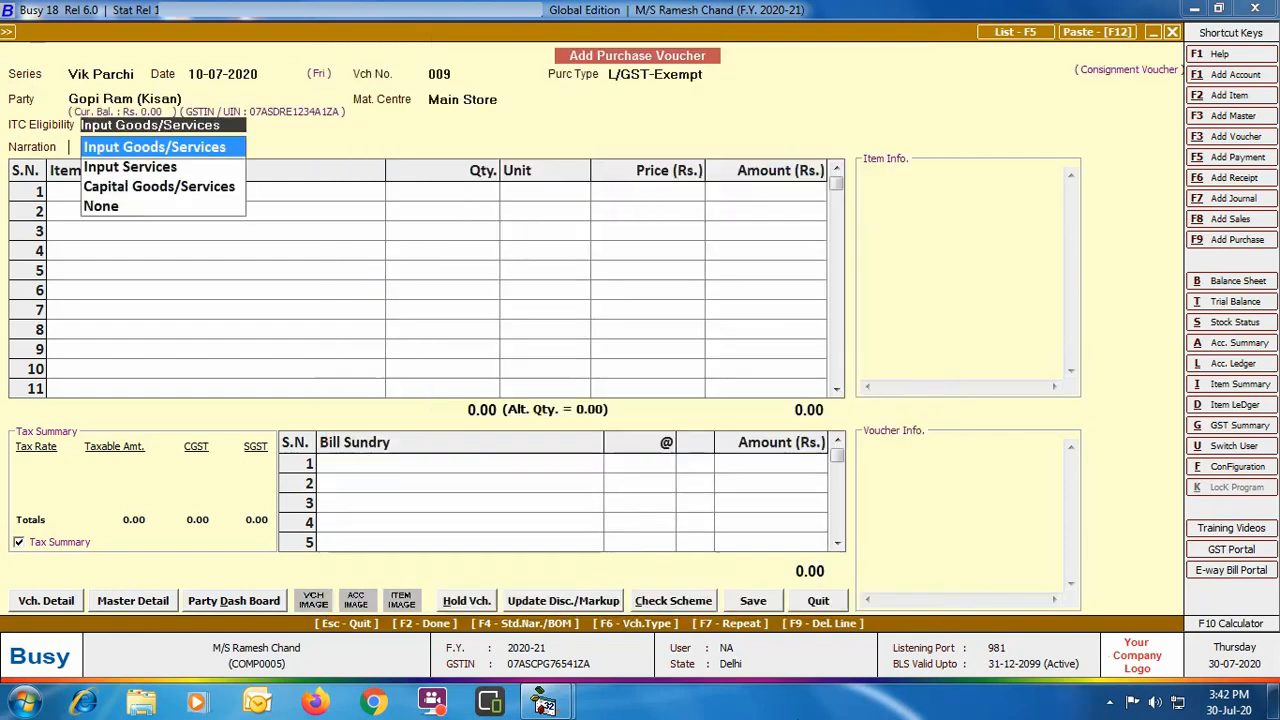
Keep Input Goods/Services as the ITC eligibility and enter Sarson with 100 Quintals at a price of 1,700
{"action": "key", "text": "Return"}
{"action": "type", "text": "sar"}
{"action": "key", "text": "Return"}
{"action": "type", "text": "100"}
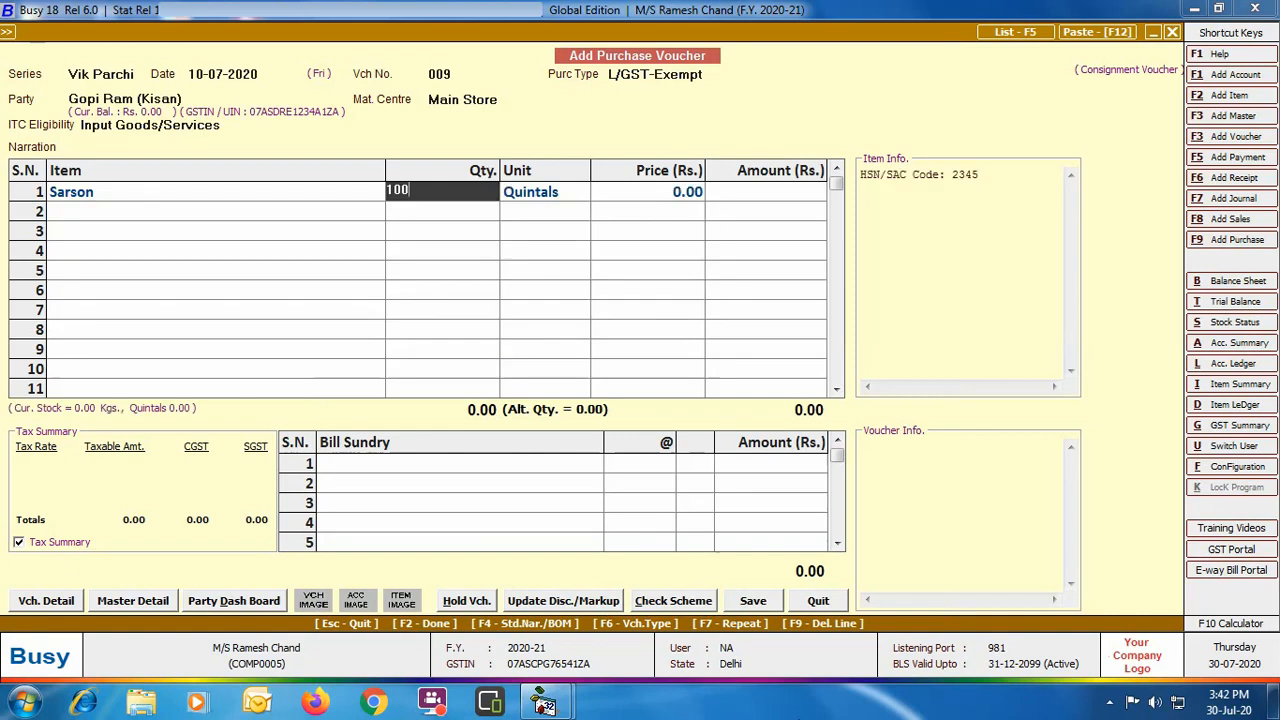
{"action": "key", "text": "Return"}
{"action": "key", "text": "Return"}
{"action": "type", "text": "1,700"}
{"action": "key", "text": "Return"}
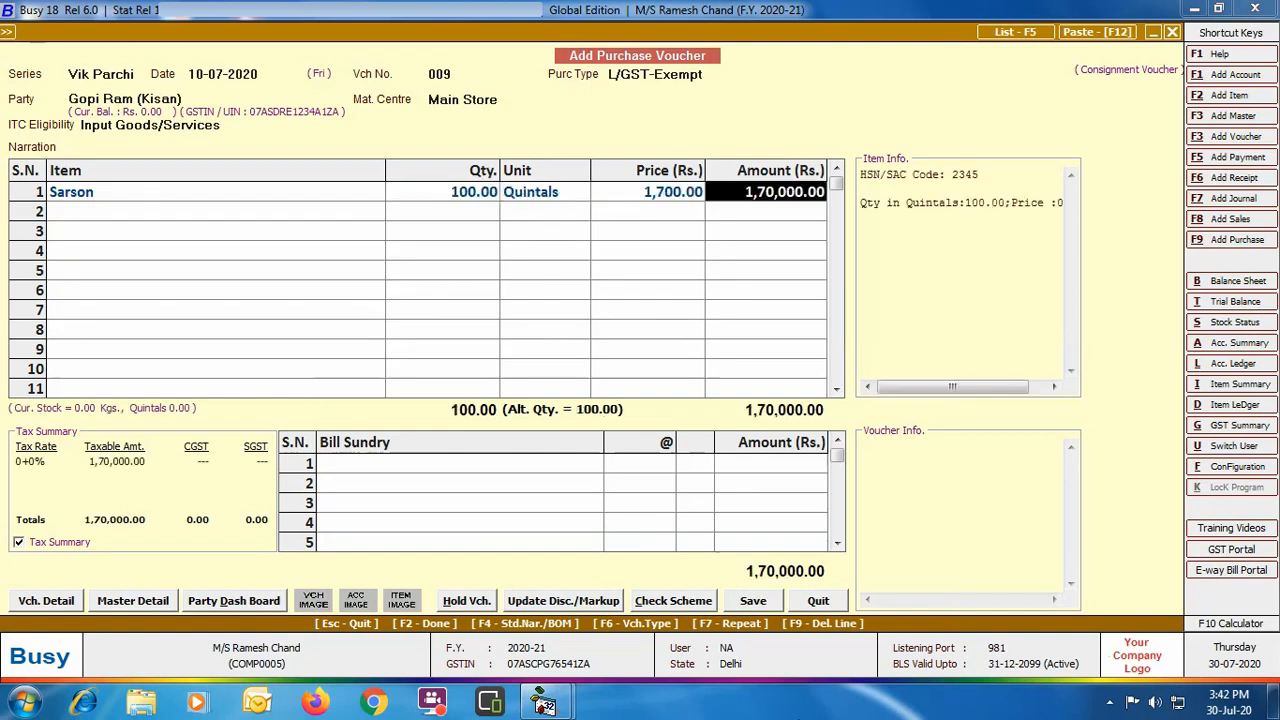
Add Hammal as the first bill sundry at its default rate and review its master record without changes
{"action": "key", "text": "Return"}
{"action": "type", "text": "ha"}
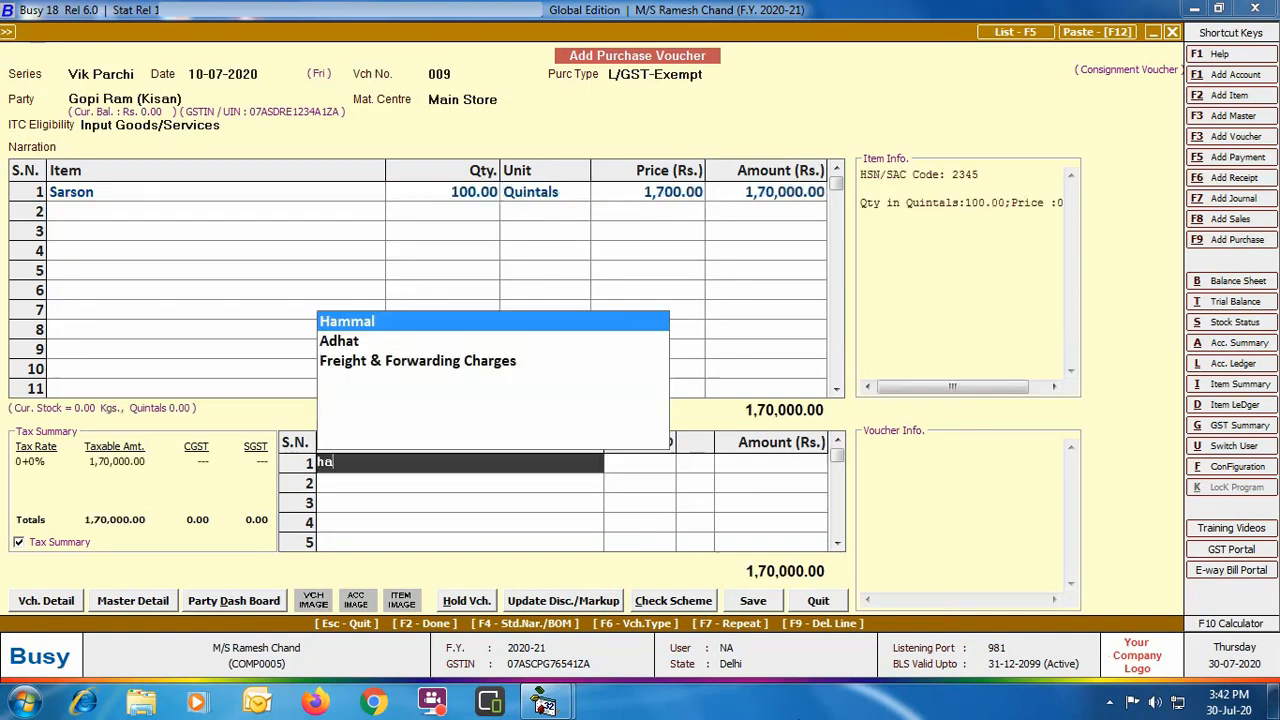
{"action": "key", "text": "Return"}
{"action": "key", "text": "Left"}
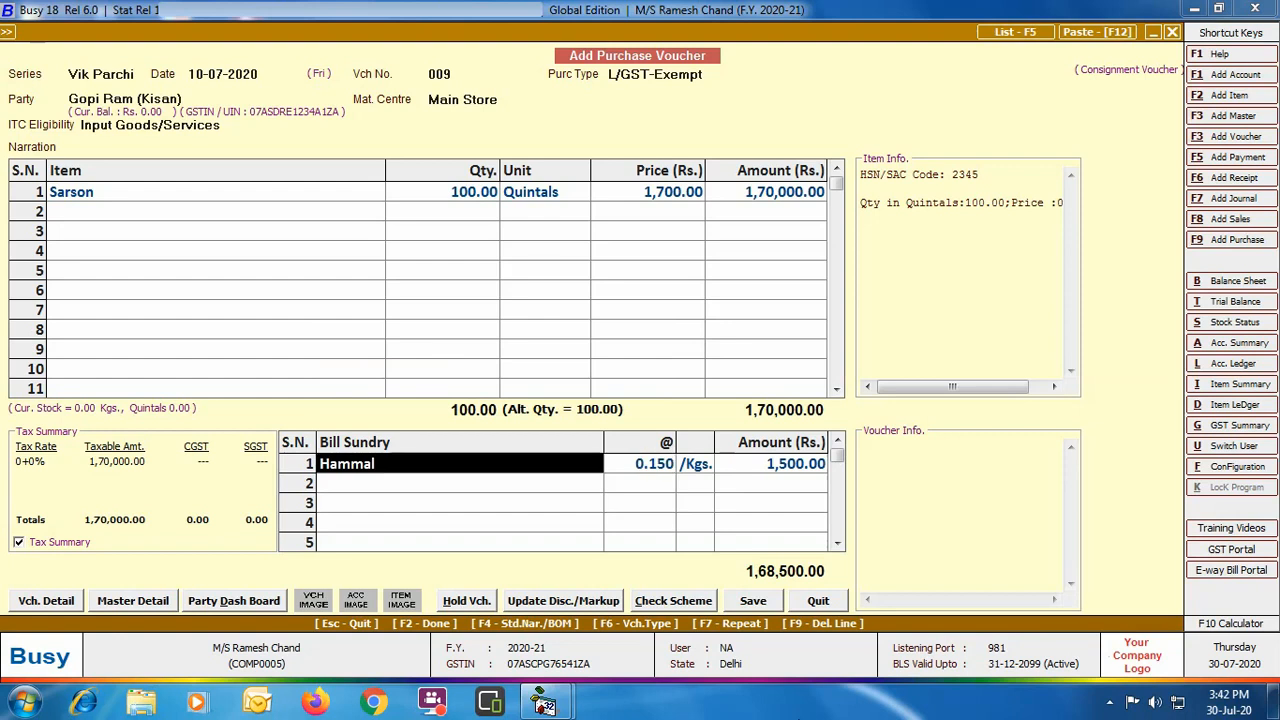
{"action": "key", "text": "alt+m"}
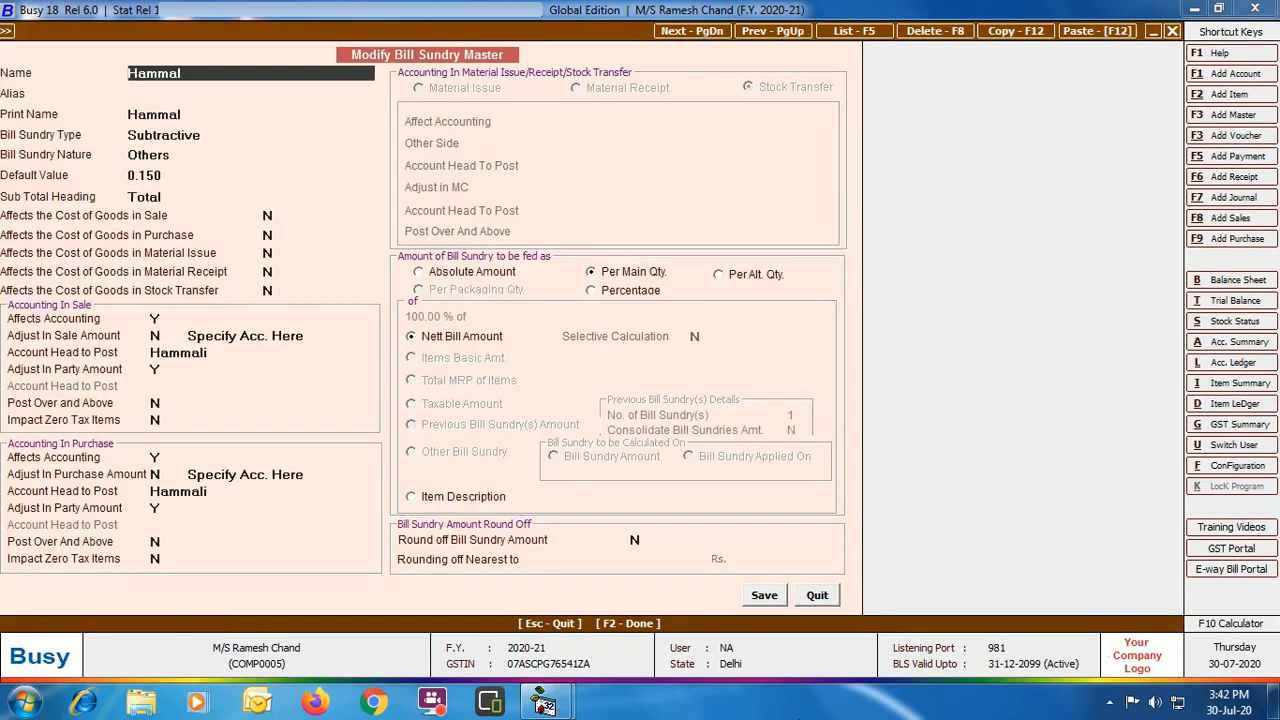
{"action": "left_click", "coordinate": [817, 595]}
{"action": "key", "text": "Return"}
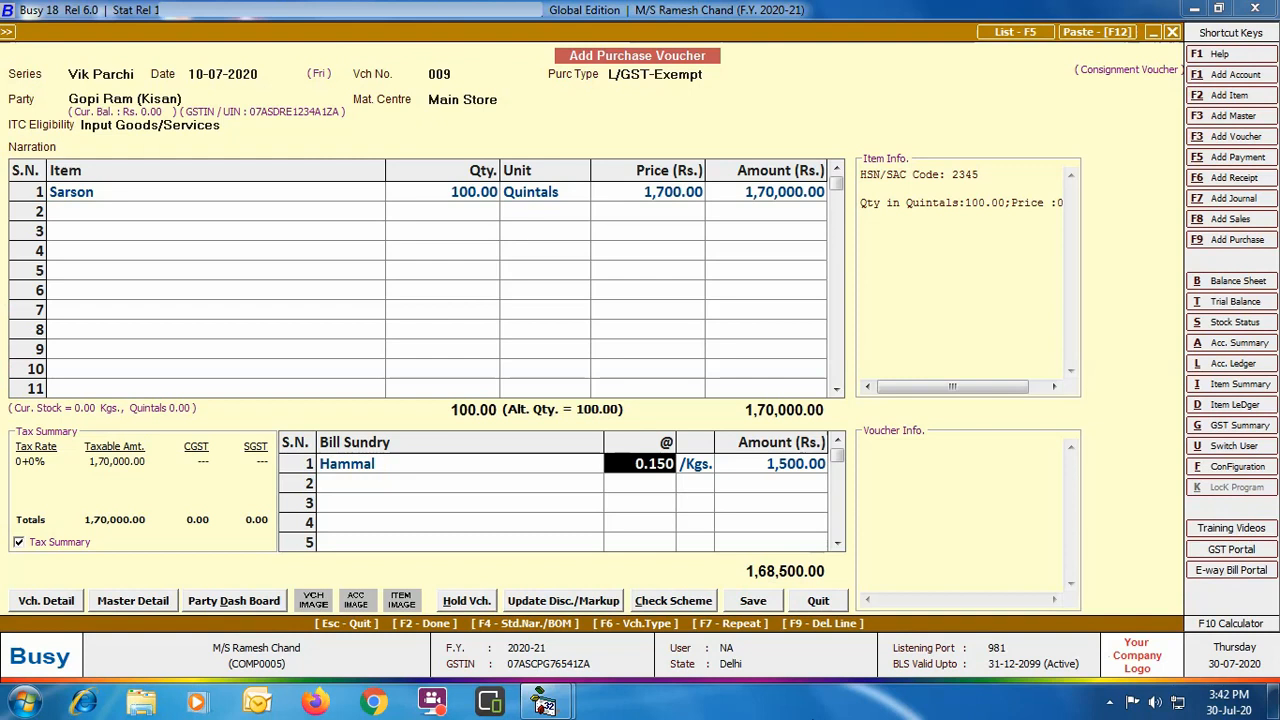
Add Commission as the second bill sundry at 2%
{"action": "key", "text": "Return"}
{"action": "type", "text": "co"}
{"action": "key", "text": "Return"}
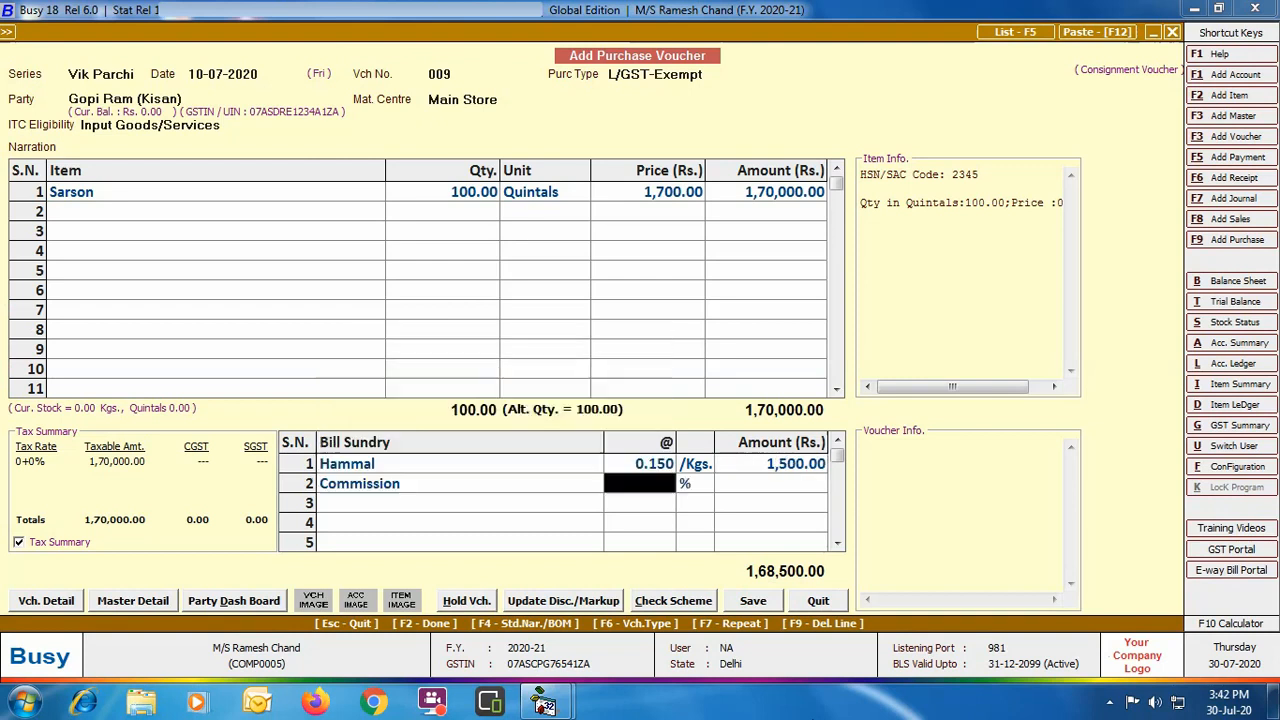
{"action": "type", "text": "2"}
{"action": "key", "text": "Return"}
{"action": "key", "text": "Return"}
Add TDS as the third bill sundry, calculating and posting TDS for the current voucher
{"action": "type", "text": "td"}
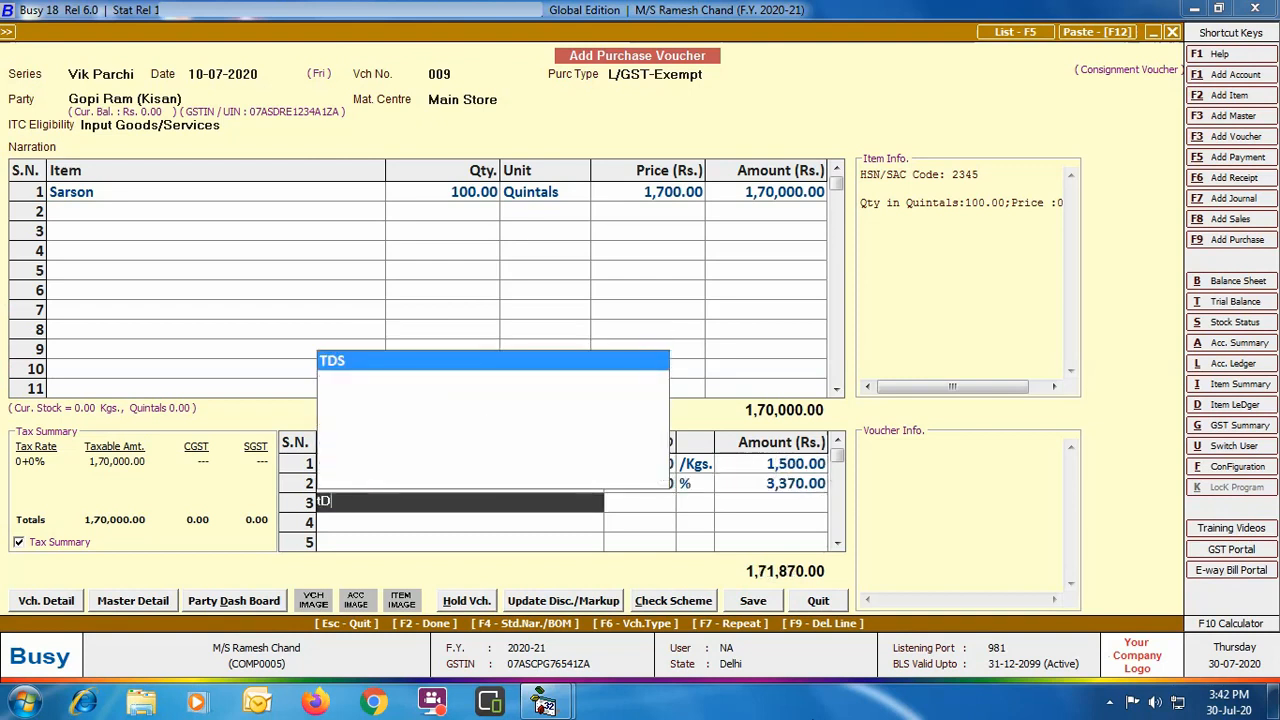
{"action": "key", "text": "Return"}
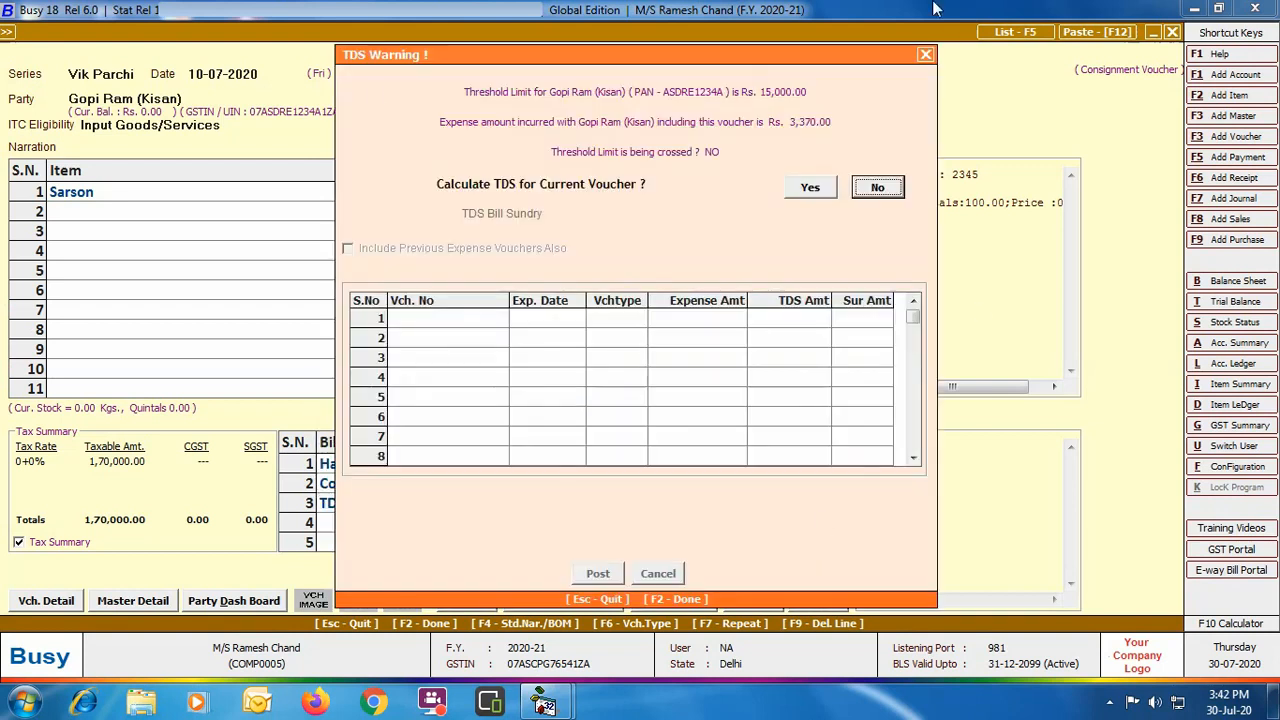
{"action": "left_click", "coordinate": [818, 190]}
{"action": "key", "text": "Return"}
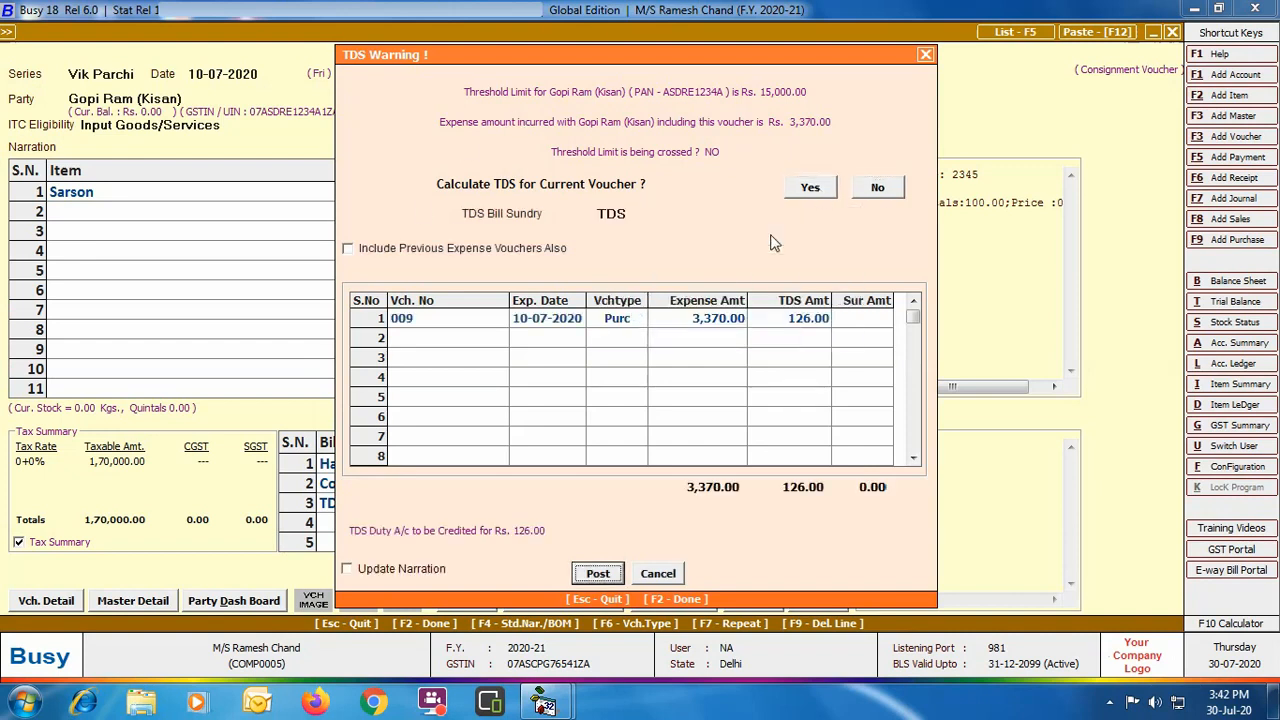
{"action": "left_click", "coordinate": [595, 578]}
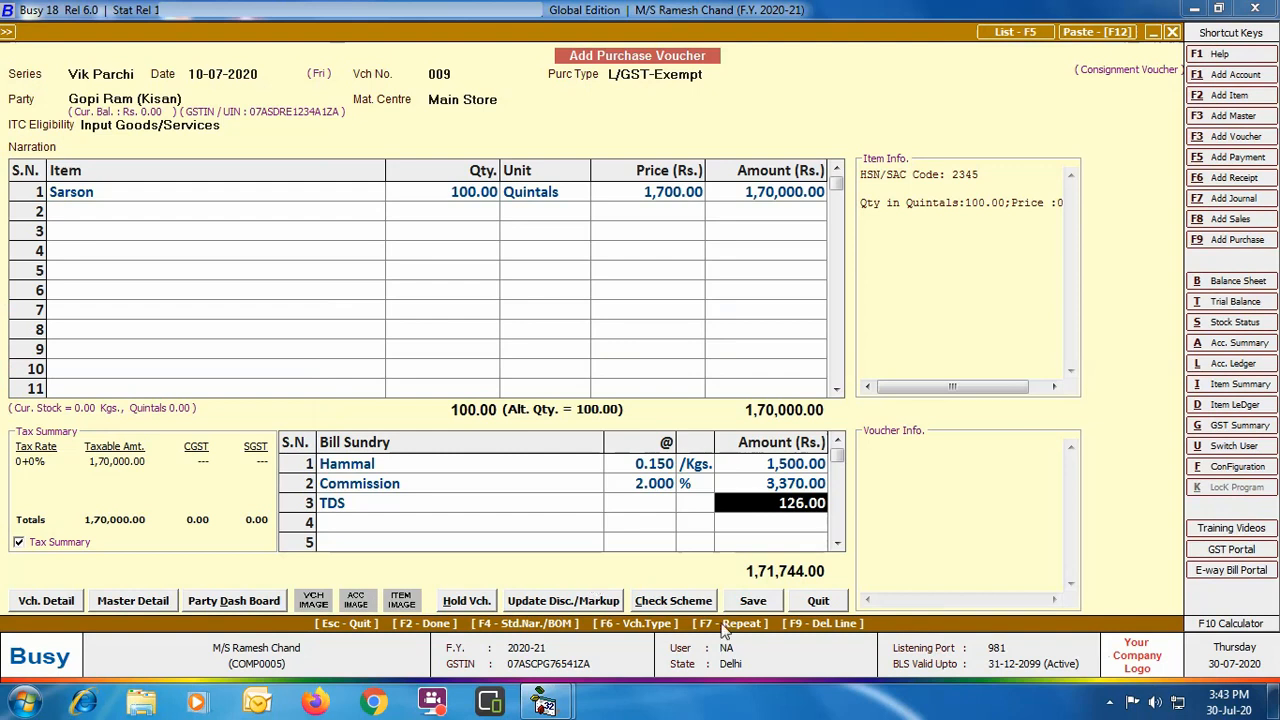
Save the purchase voucher, accepting its TDS deduction and GST reporting details, and decline copying it to a Sales voucher
{"action": "left_click", "coordinate": [762, 598]}
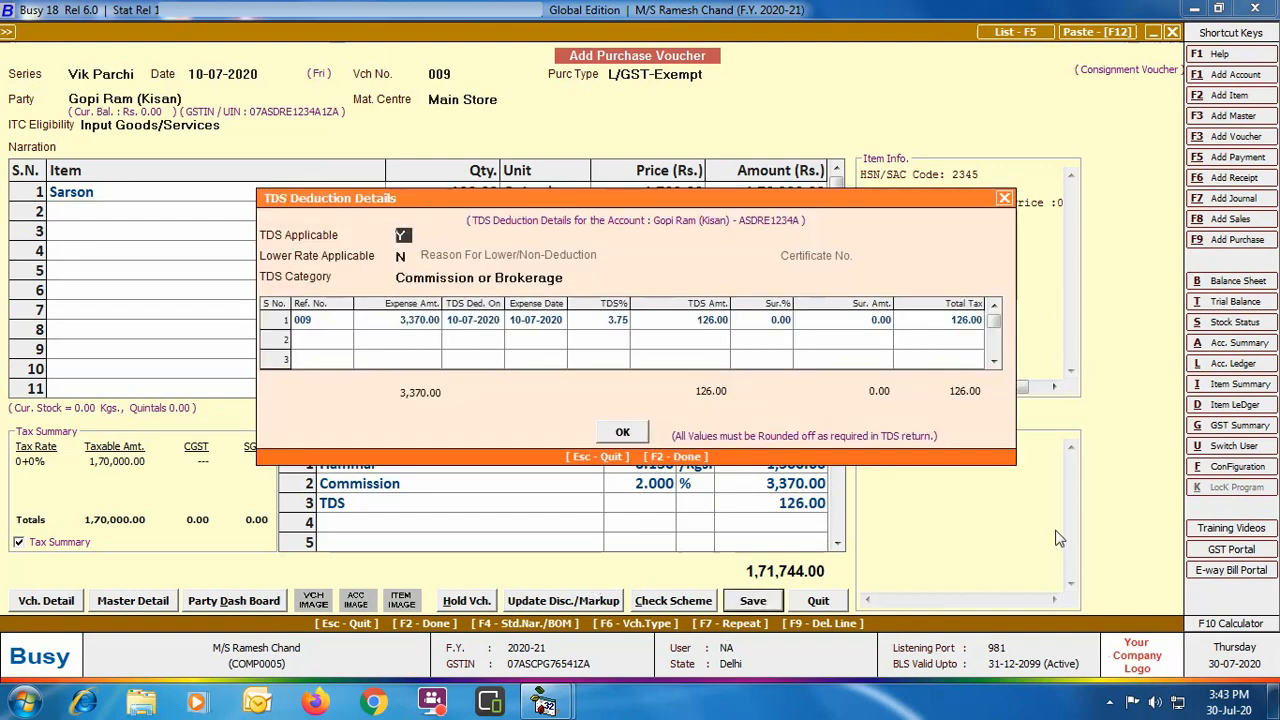
{"action": "left_click", "coordinate": [632, 432]}
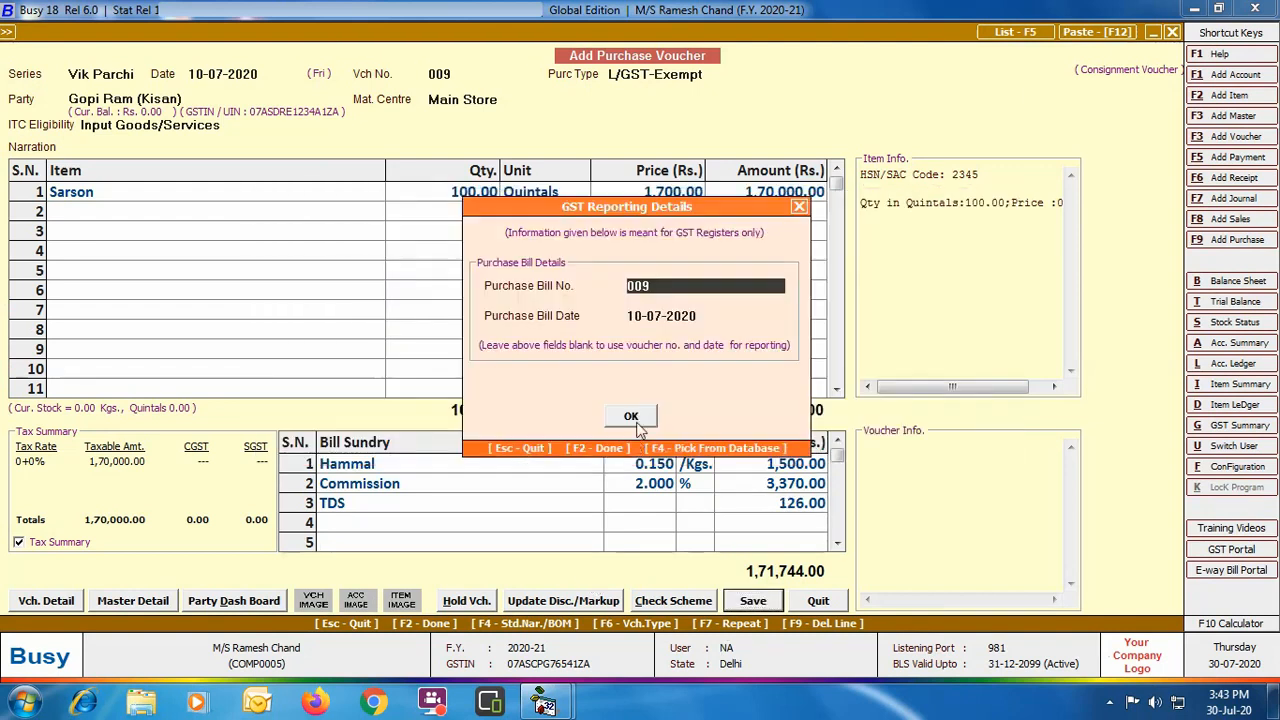
{"action": "left_click", "coordinate": [631, 416]}
{"action": "key", "text": "F2"}
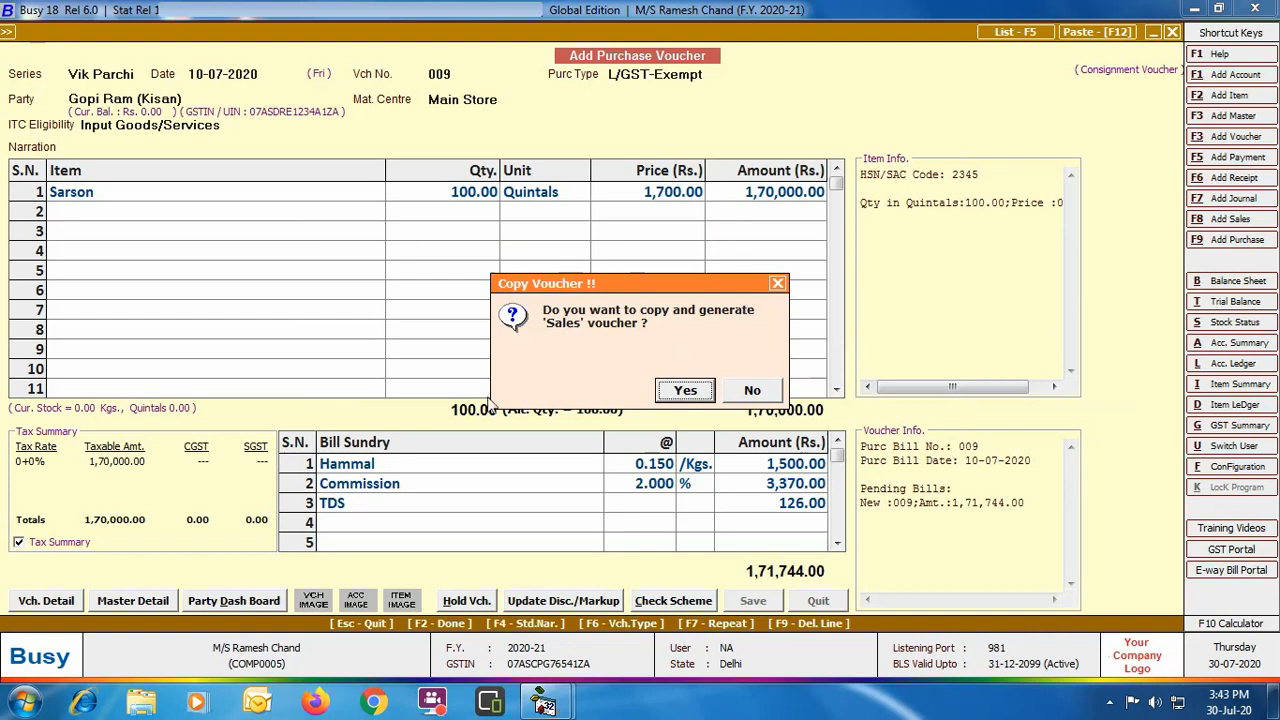
{"action": "left_click", "coordinate": [760, 396]}
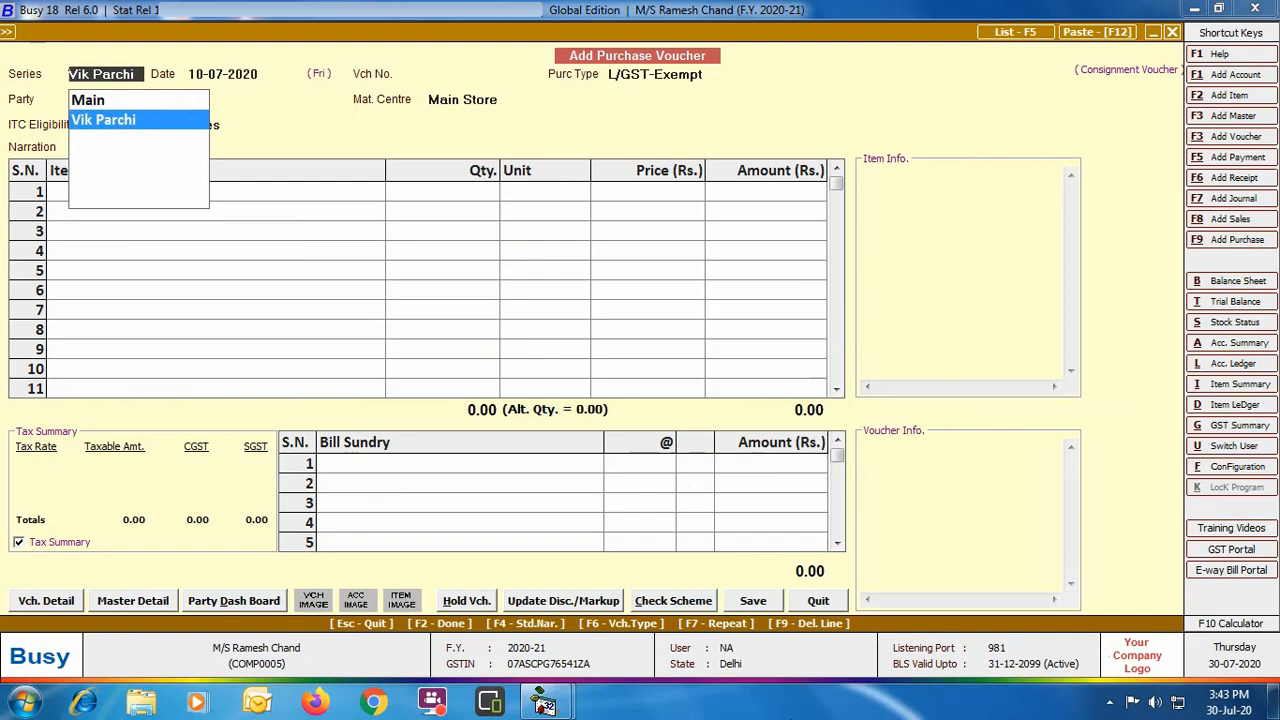
Start another Vik Parchi purchase voucher dated 12-07-2020 with type L/GST-Exempt and the other farmer's (Kisan) account as party
{"action": "key", "text": "Return"}
{"action": "type", "text": "12-"}
{"action": "key", "text": "Return"}
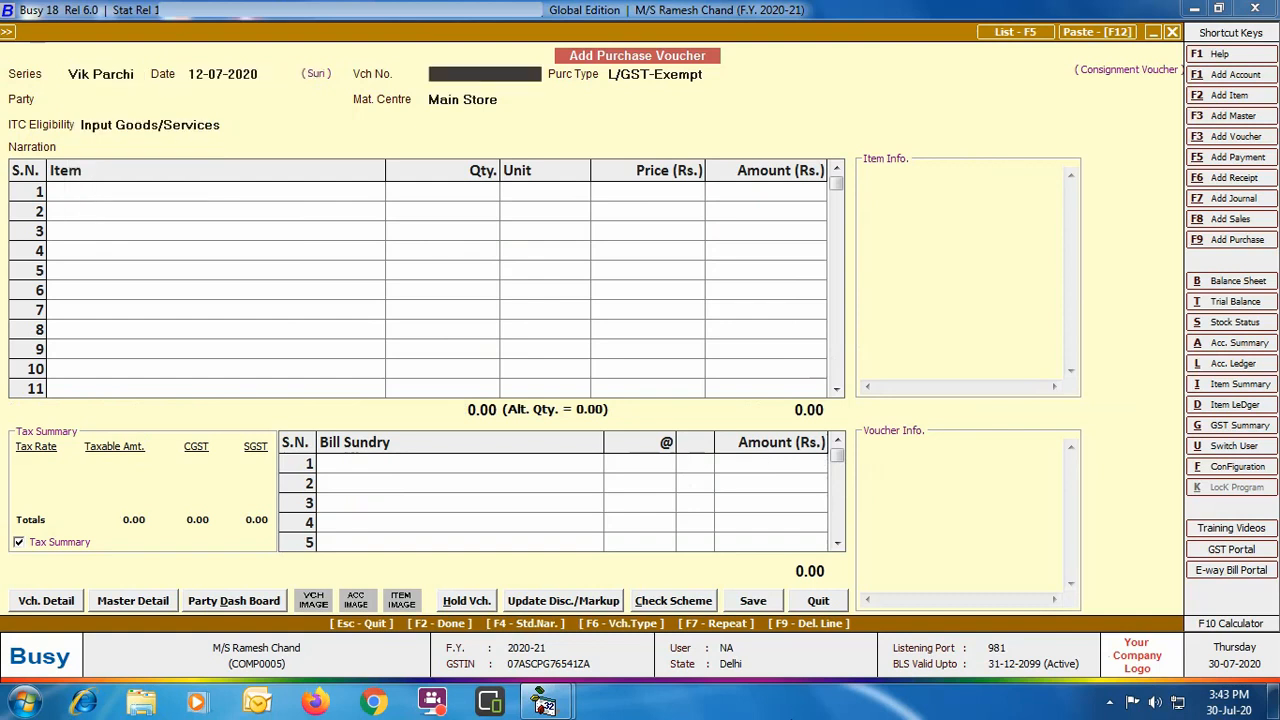
{"action": "key", "text": "Return"}
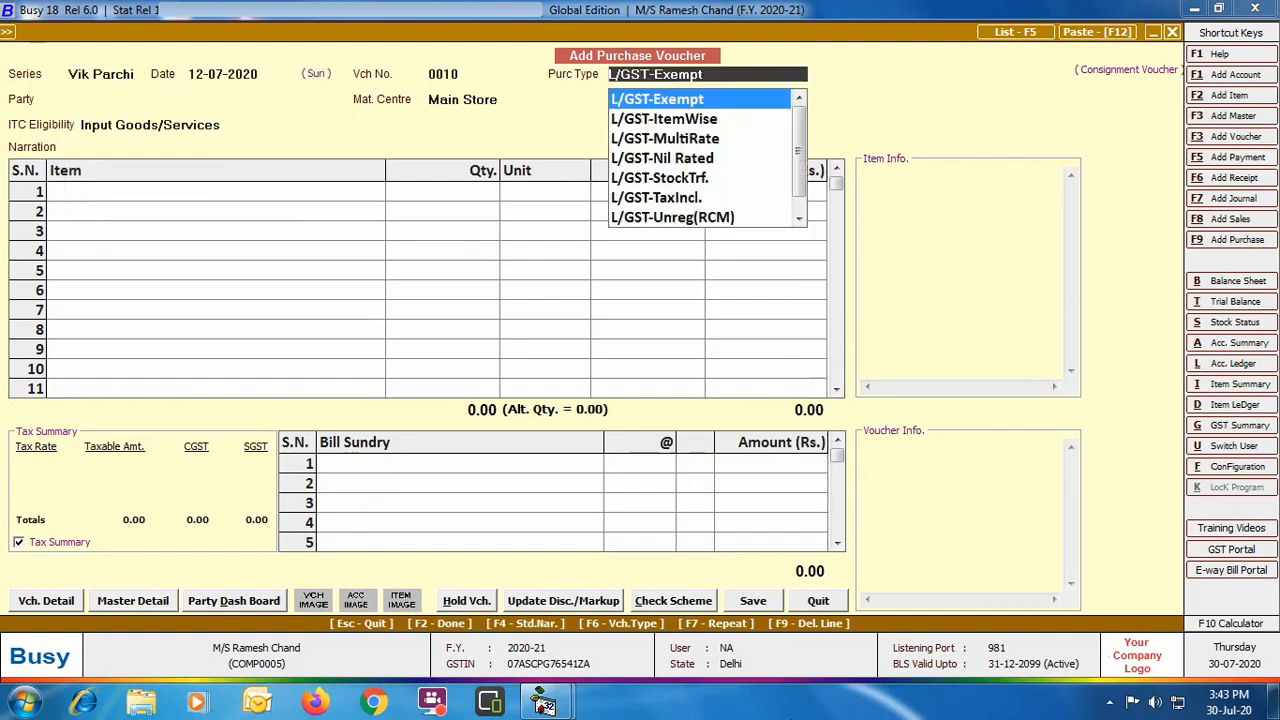
{"action": "key", "text": "Return"}
{"action": "type", "text": "RA"}
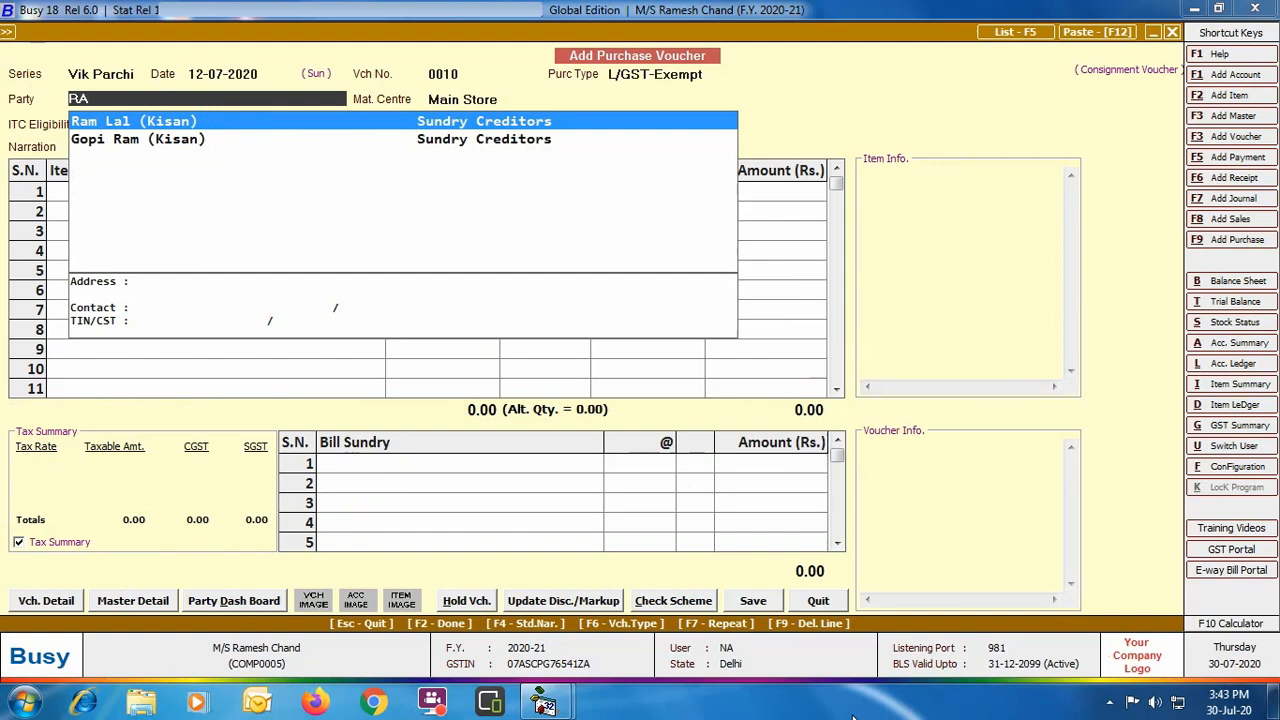
{"action": "key", "text": "Return"}
Mark this voucher as consignment for a single customer, choose the second account tagged Customer, and accept without loading pending stock
{"action": "type", "text": "Y"}
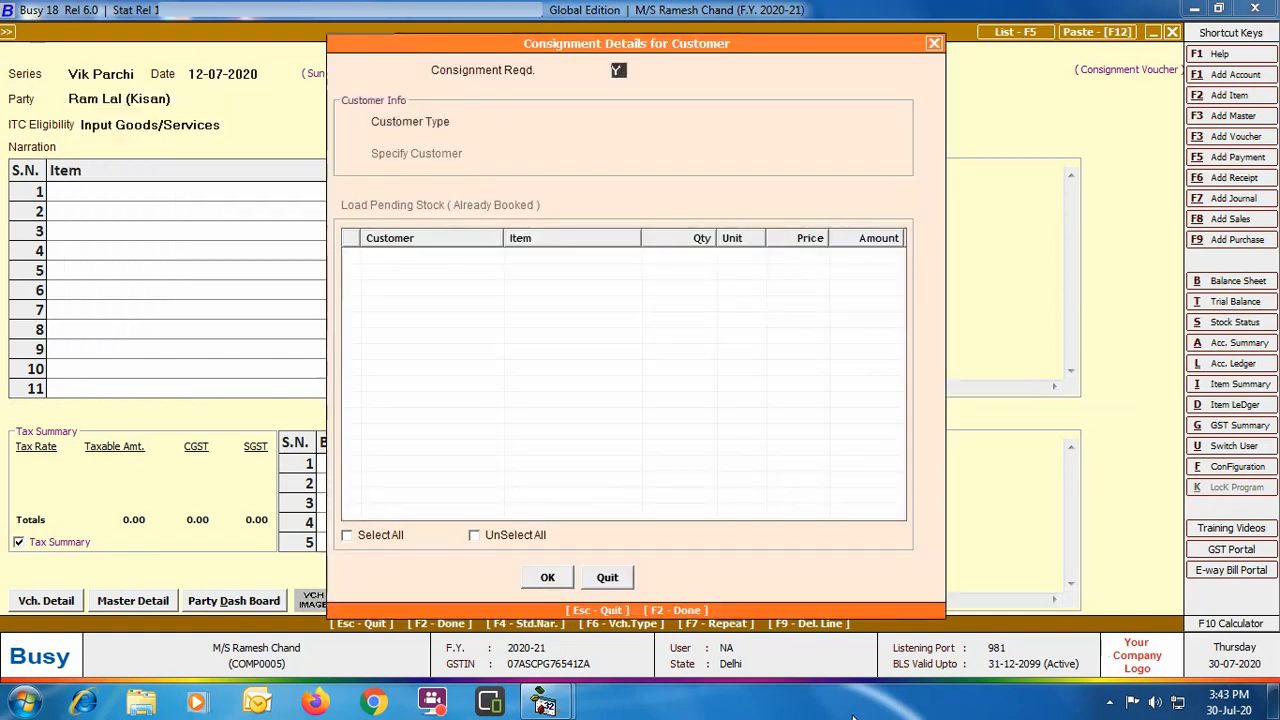
{"action": "key", "text": "Return"}
{"action": "key", "text": "Return"}
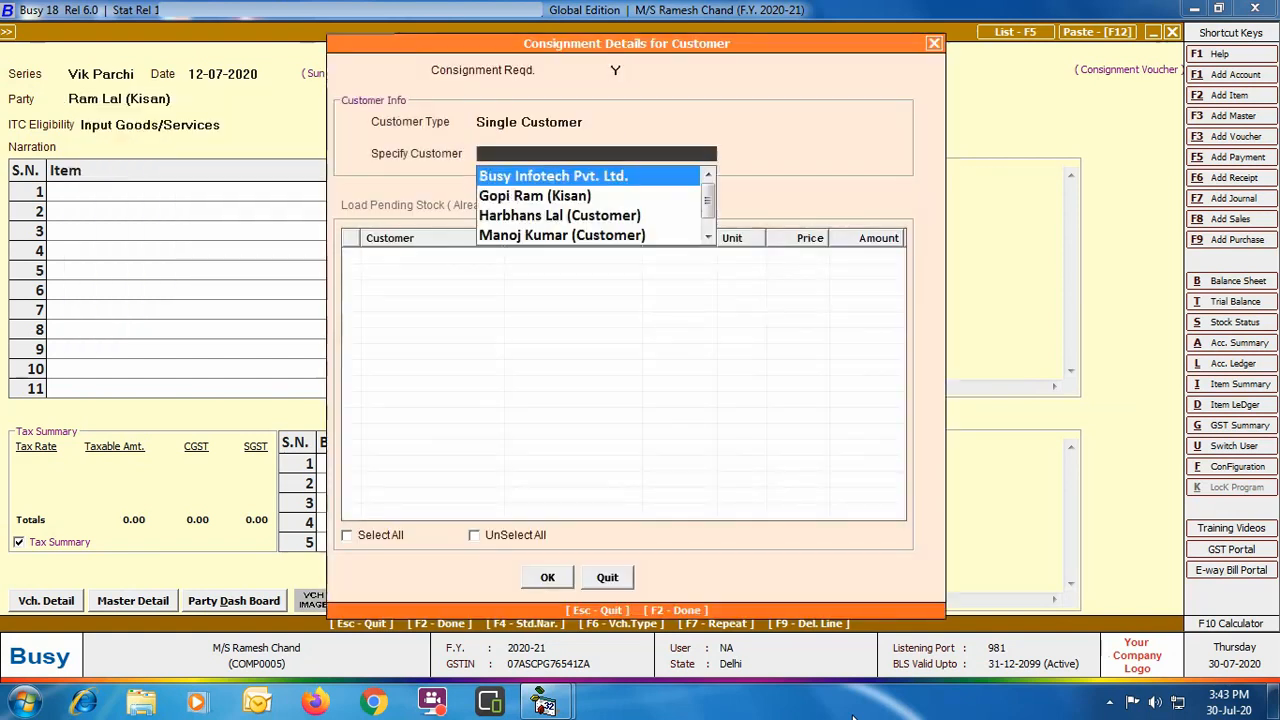
{"action": "key", "text": "Down"}
{"action": "key", "text": "Down"}
{"action": "key", "text": "Down"}
{"action": "key", "text": "Return"}
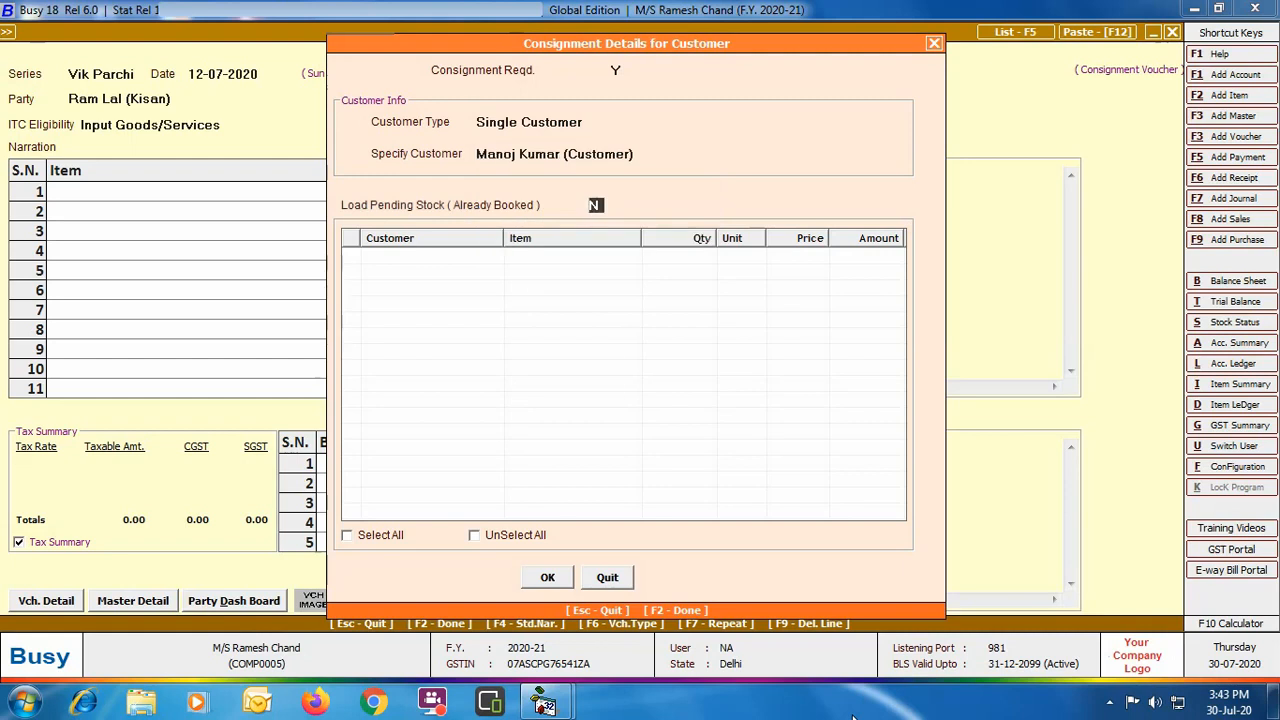
{"action": "key", "text": "F2"}
Enter Sarson as the first item of the purchase voucher, 50 quintals at a price of 1,800
{"action": "key", "text": "Return"}
{"action": "type", "text": "sARS"}
{"action": "key", "text": "Return"}
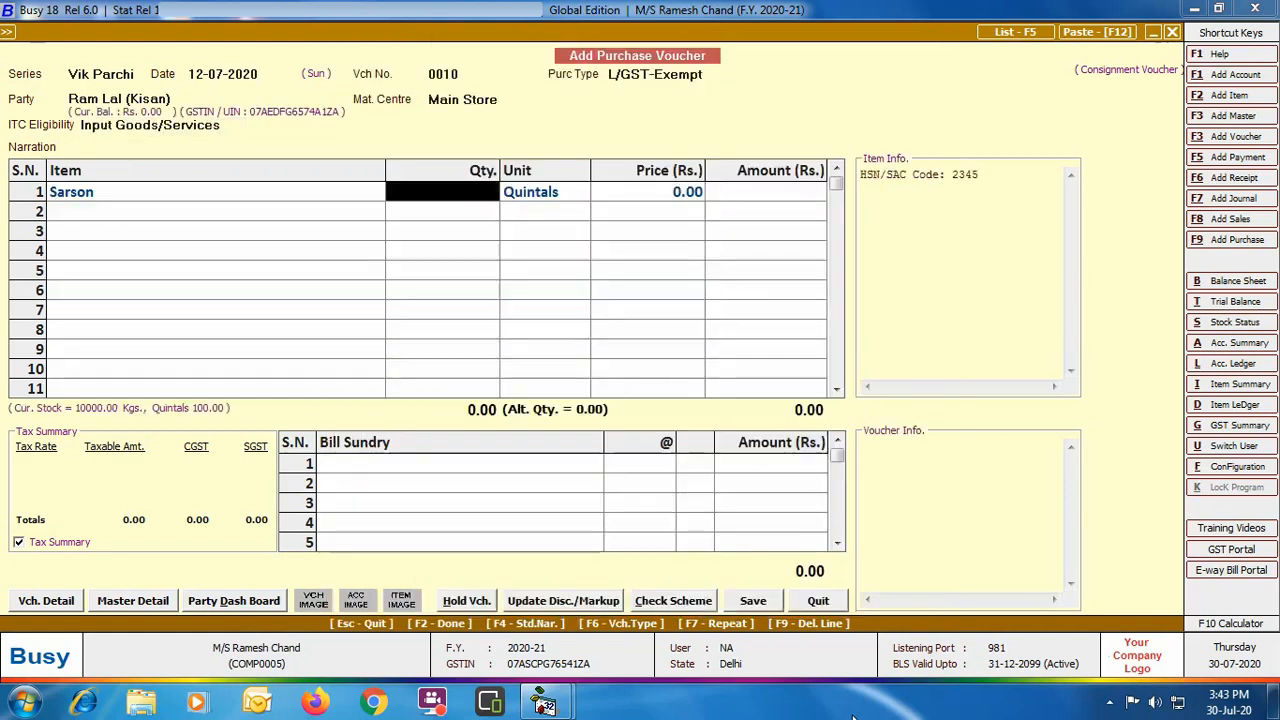
{"action": "type", "text": "50"}
{"action": "key", "text": "Return"}
{"action": "key", "text": "Return"}
{"action": "type", "text": "1800"}
{"action": "key", "text": "Return"}
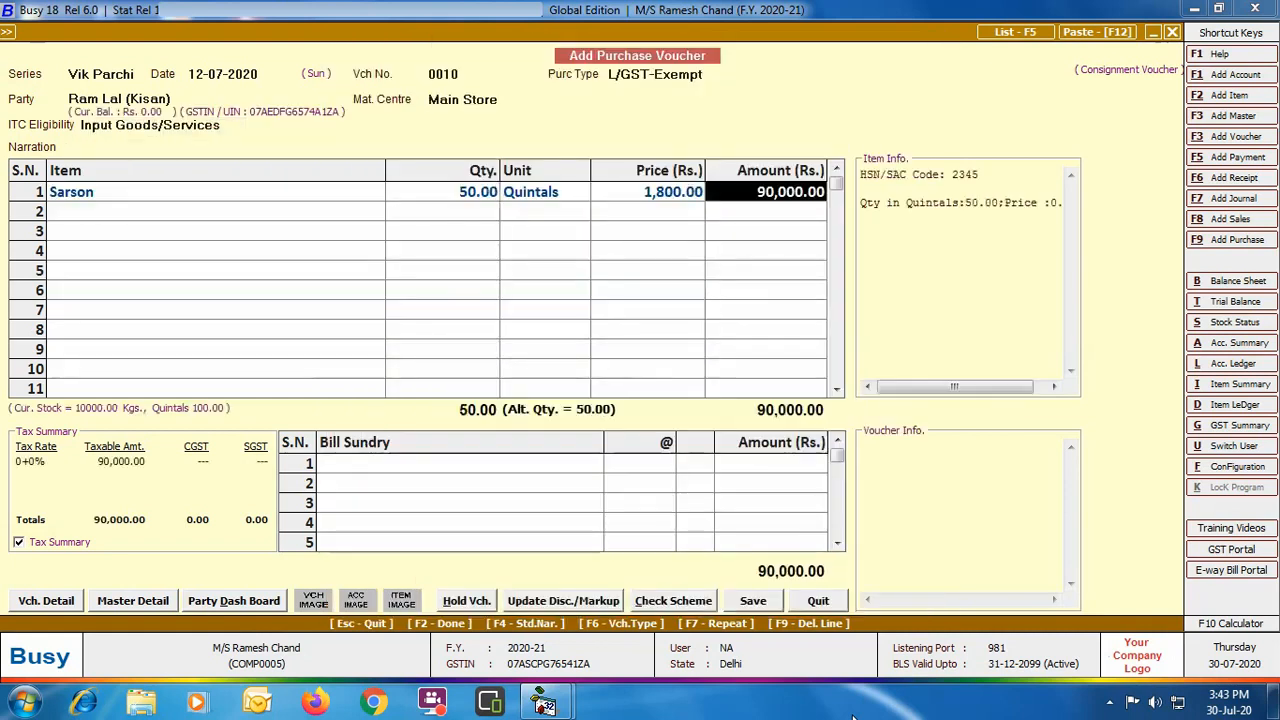
Enter Wheat as the second item, 10 quintals at a price of 1,700
{"action": "key", "text": "Return"}
{"action": "type", "text": "wHE"}
{"action": "key", "text": "Return"}
{"action": "type", "text": "10"}
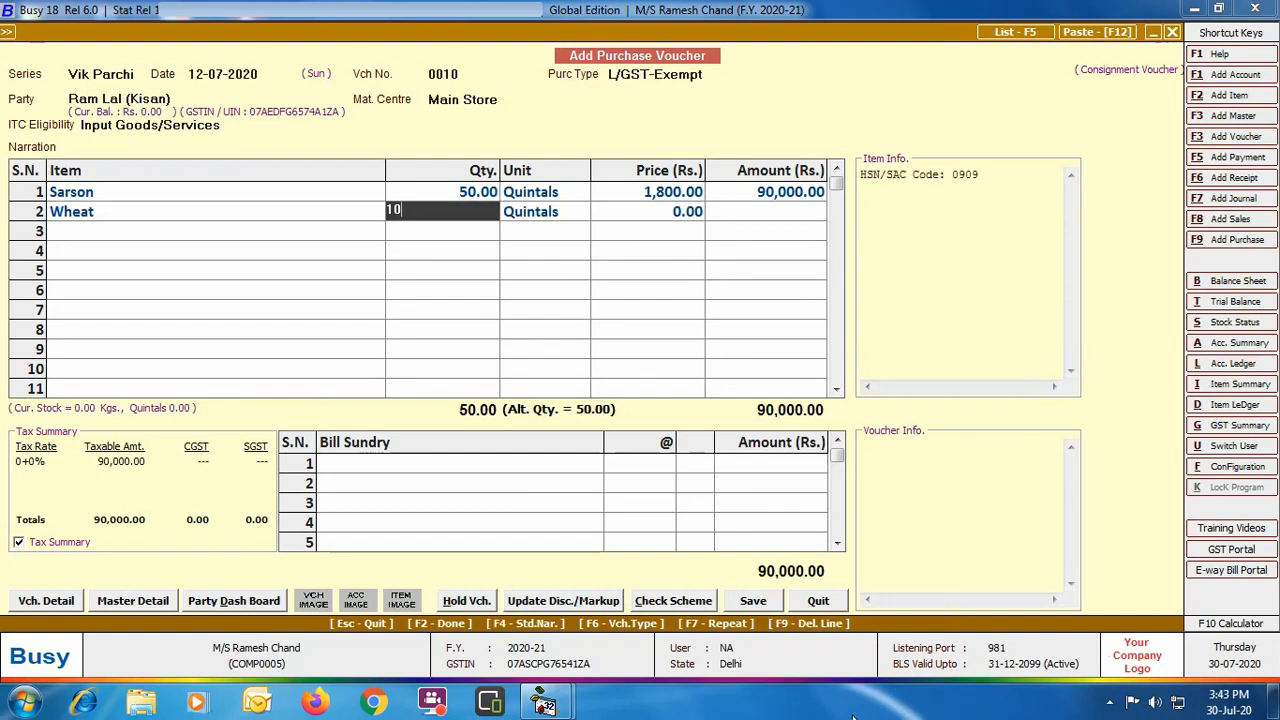
{"action": "key", "text": "Return"}
{"action": "key", "text": "Return"}
{"action": "type", "text": "1,700"}
{"action": "key", "text": "Return"}
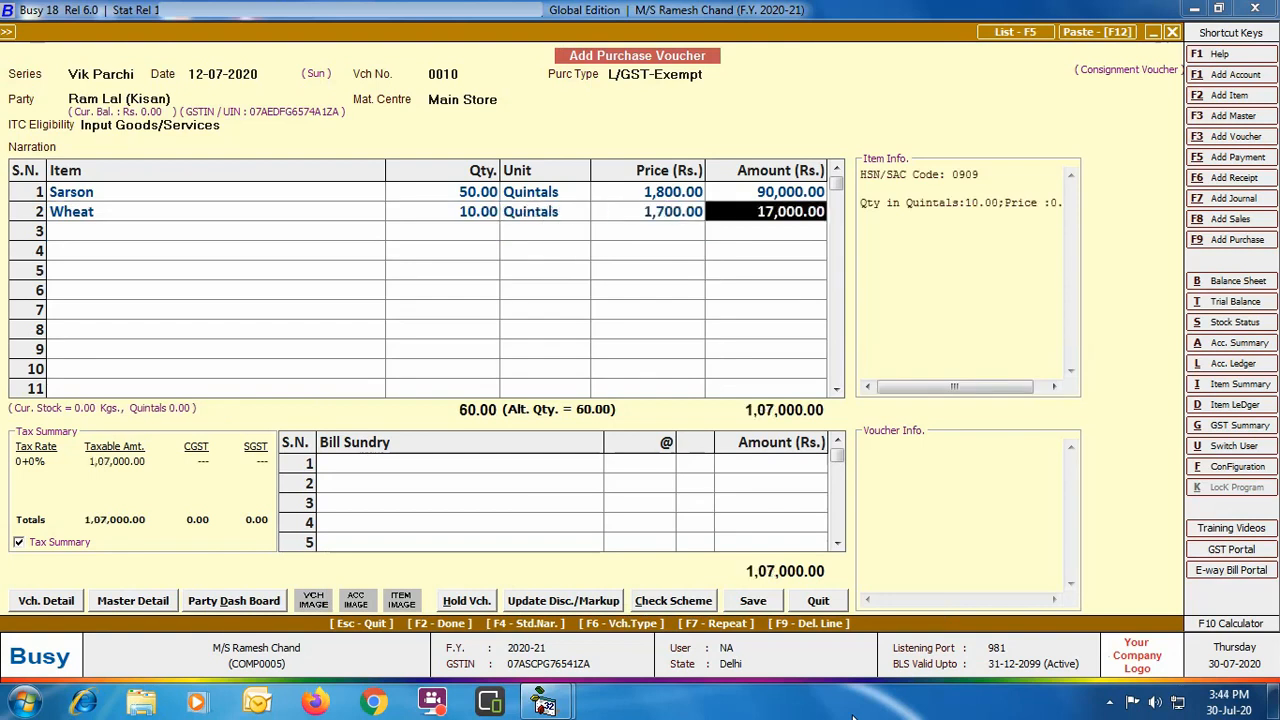
Add bill sundries Hammal at its default rate of 0.150 per kg and Commission at 2%
{"action": "key", "text": "Return"}
{"action": "key", "text": "Return"}
{"action": "type", "text": "hA"}
{"action": "key", "text": "Return"}
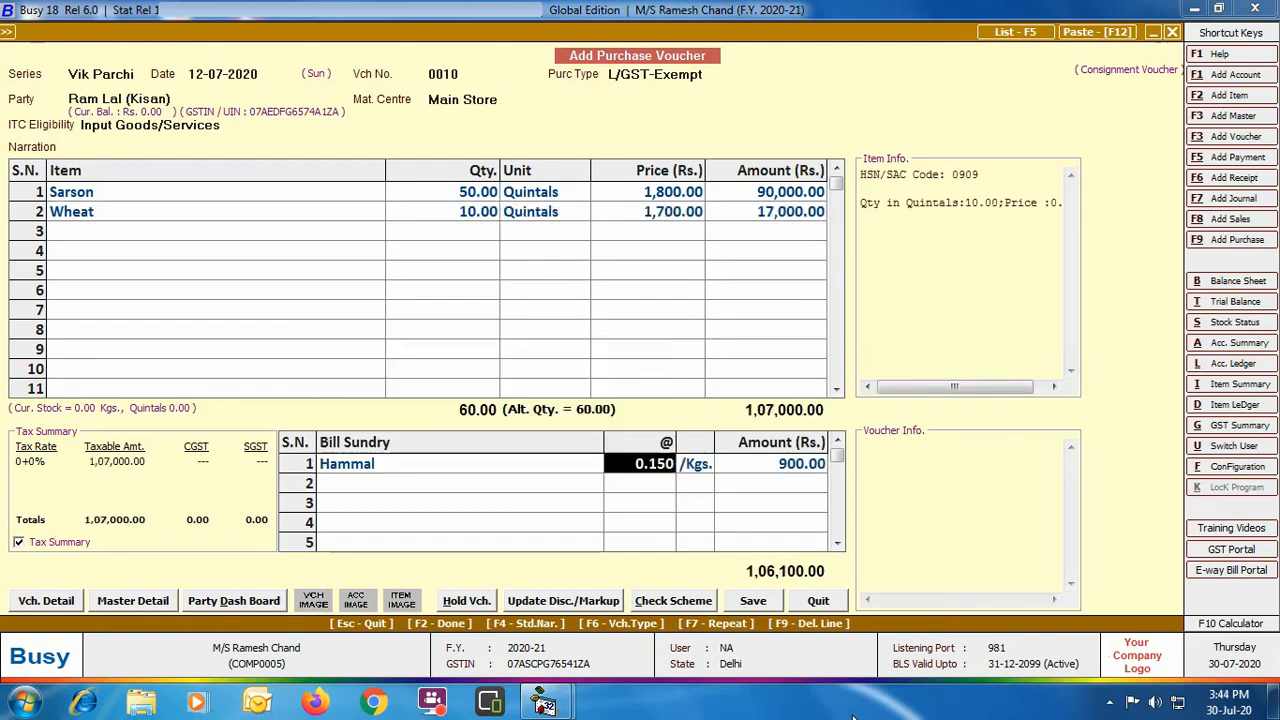
{"action": "key", "text": "Return"}
{"action": "key", "text": "Return"}
{"action": "type", "text": "cO"}
{"action": "key", "text": "Return"}
{"action": "type", "text": "2"}
{"action": "key", "text": "Return"}
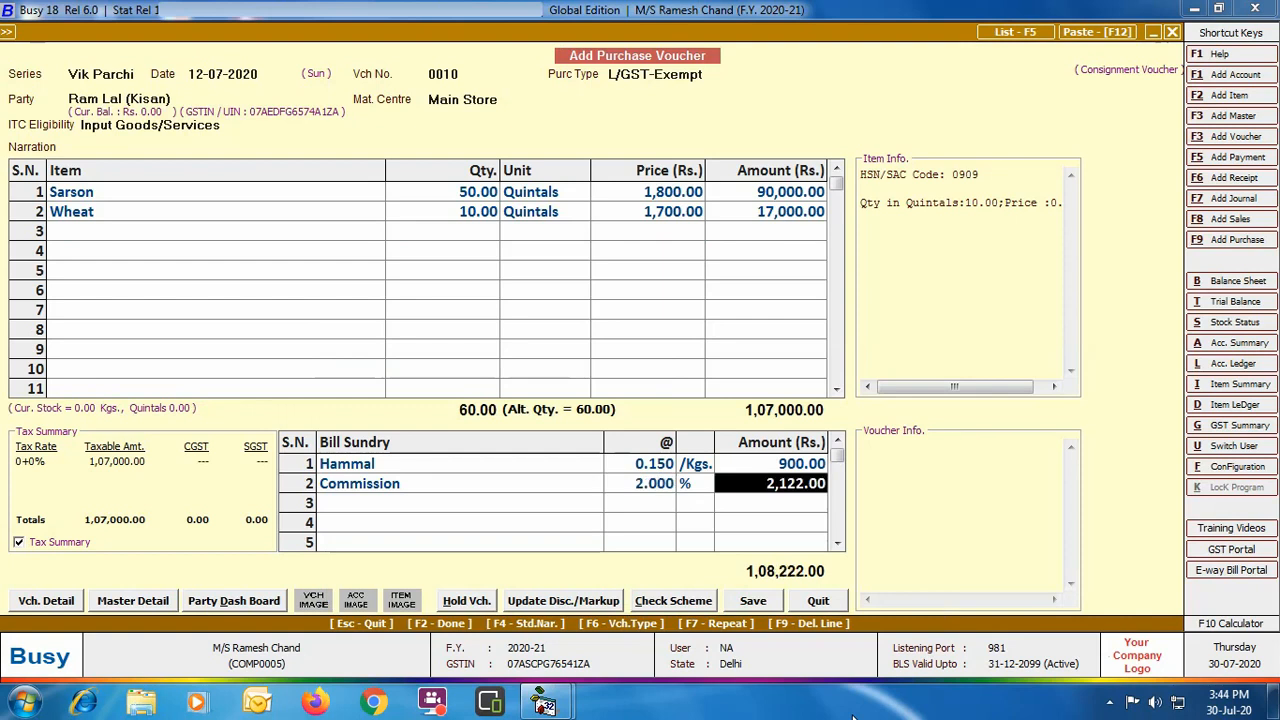
Add TDS as the third bill sundry of this purchase, calculating TDS for the current voucher and posting it
{"action": "key", "text": "Return"}
{"action": "type", "text": "tD"}
{"action": "key", "text": "Return"}
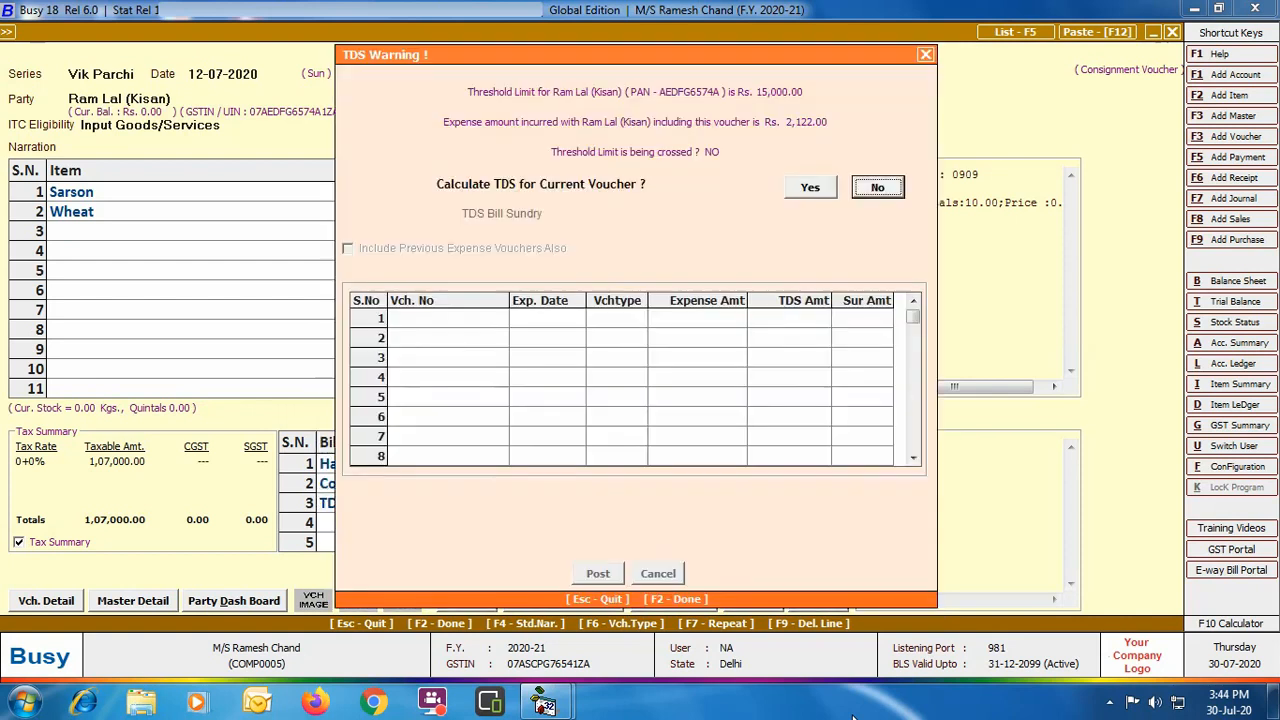
{"action": "key", "text": "Left"}
{"action": "key", "text": "Return"}
{"action": "key", "text": "Return"}
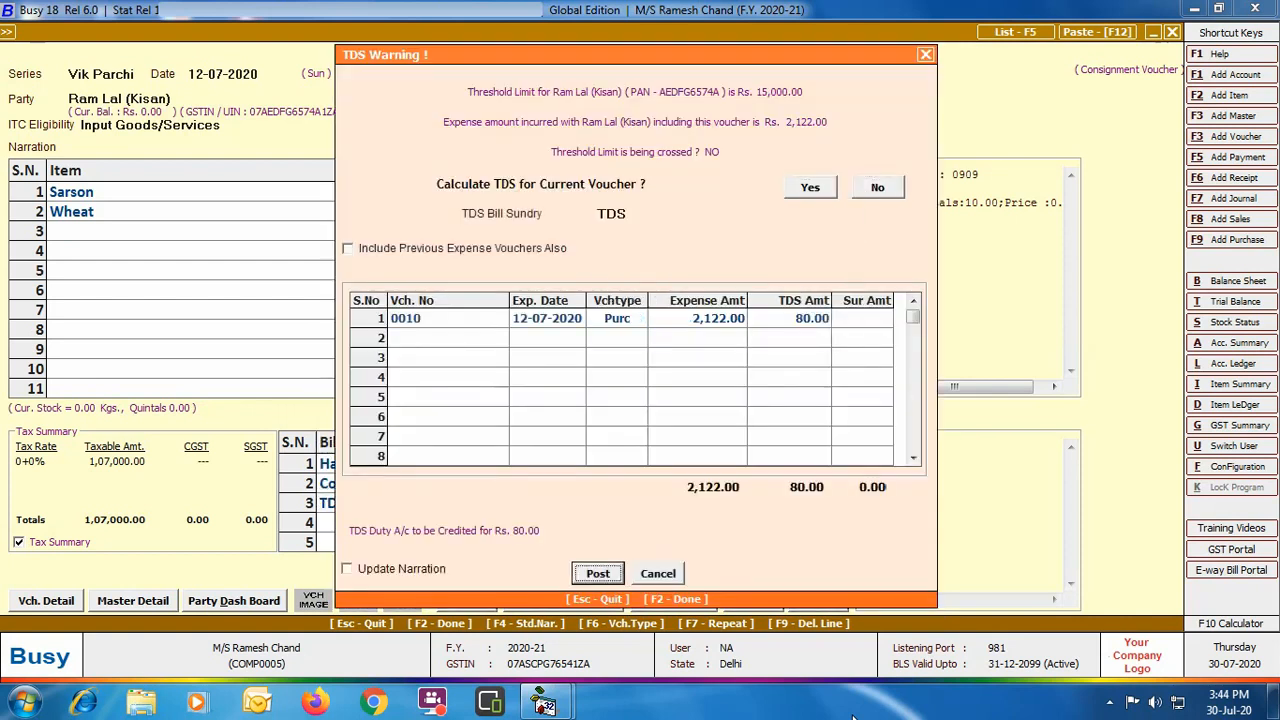
{"action": "key", "text": "Return"}
Save the purchase with its TDS deduction and new bill reference, decline generating a Sales voucher, and leave purchase entry
{"action": "key", "text": "Return"}
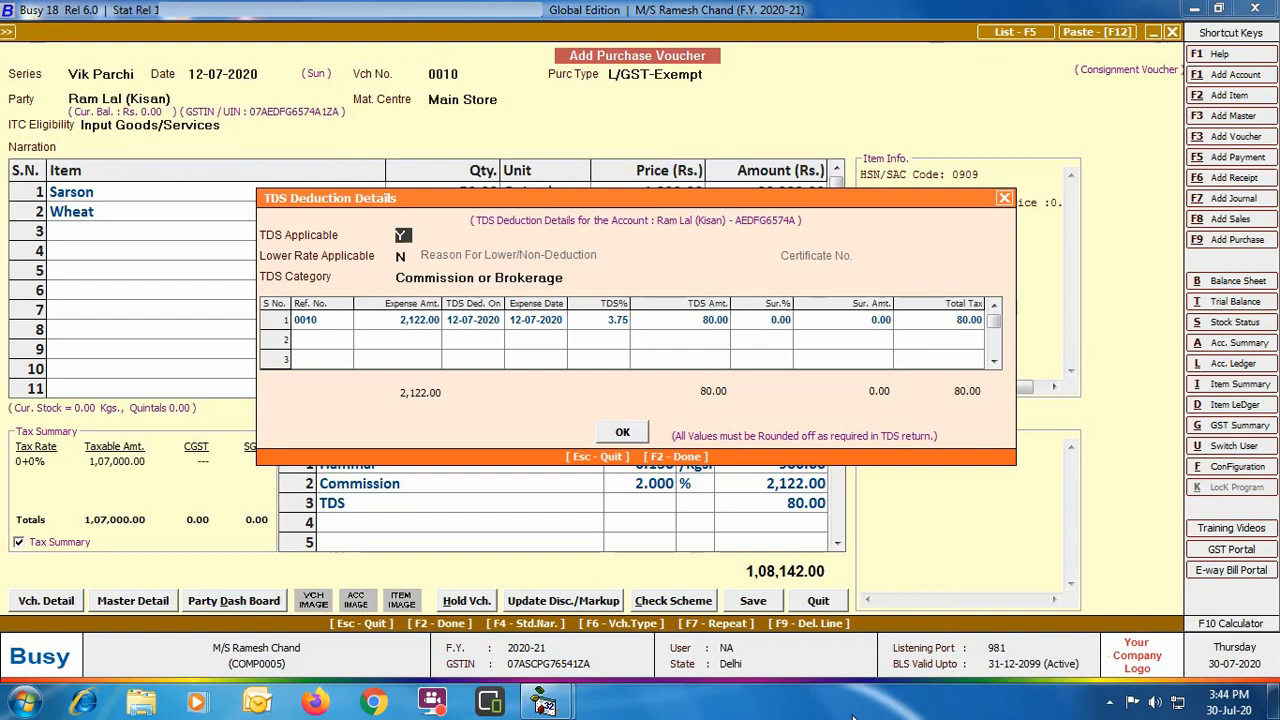
{"action": "key", "text": "Return"}
{"action": "key", "text": "Return"}
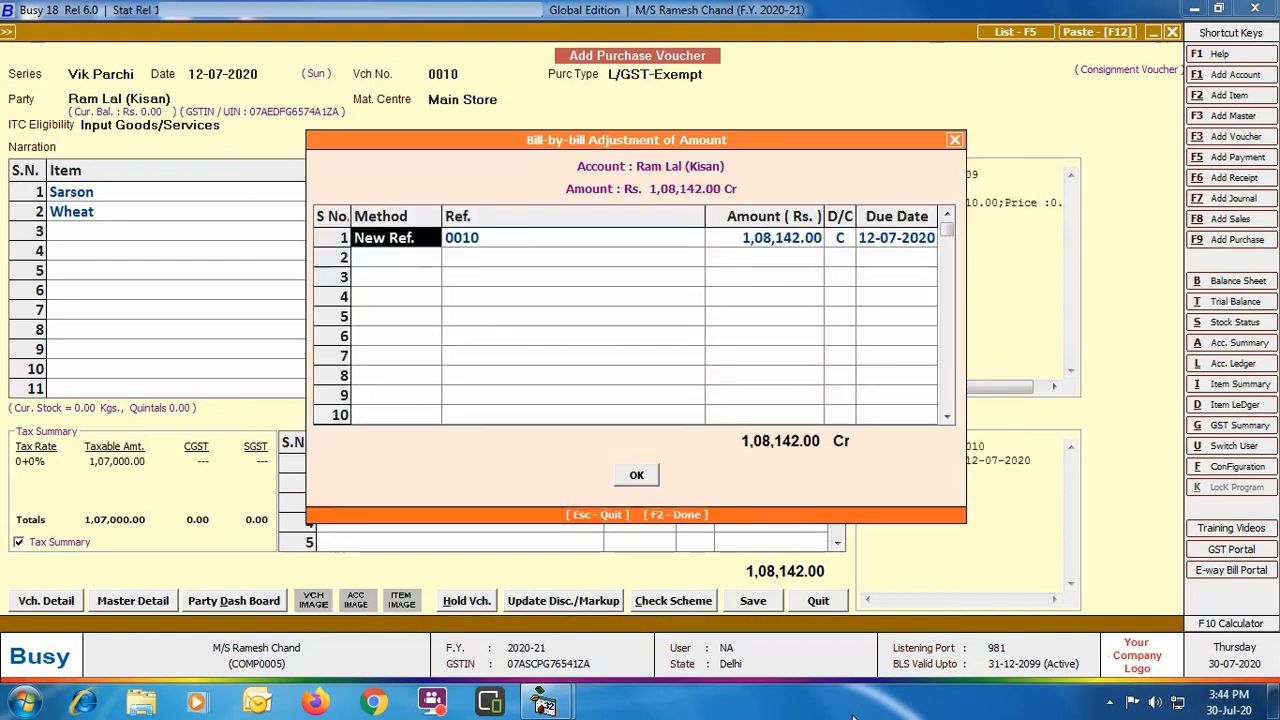
{"action": "key", "text": "Return"}
{"action": "key", "text": "Return"}
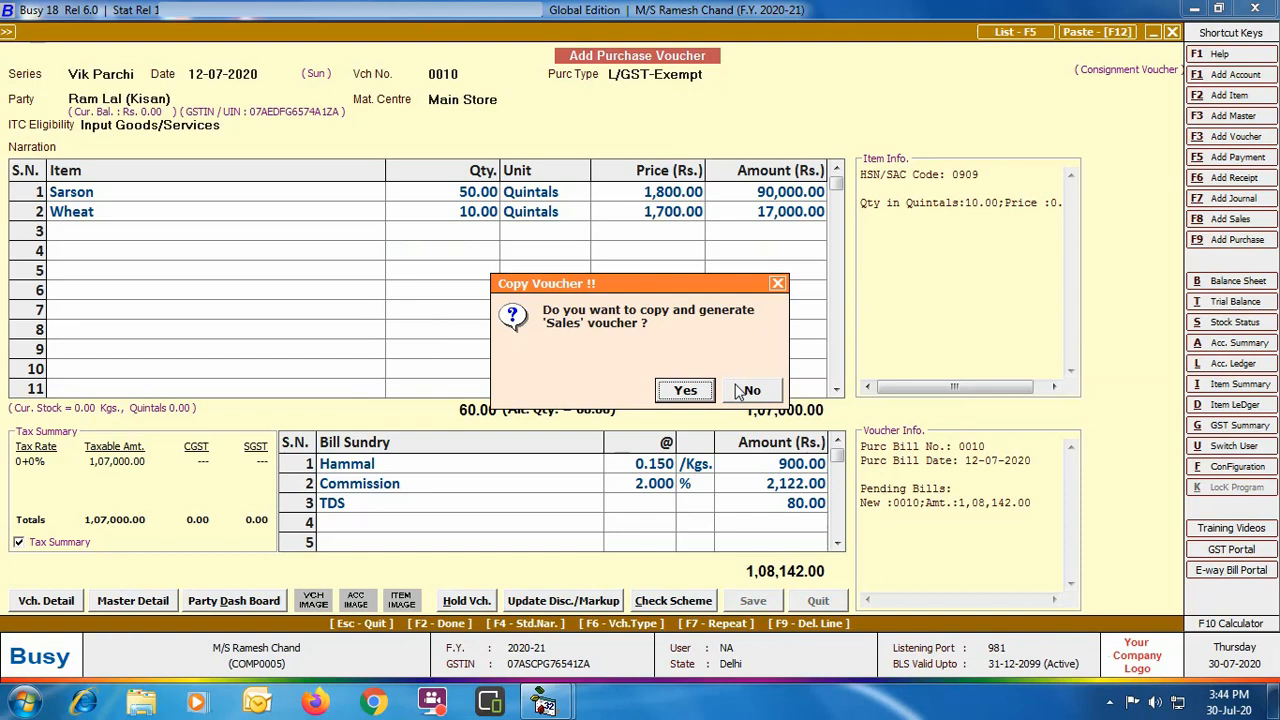
{"action": "left_click", "coordinate": [748, 390]}
{"action": "key", "text": "Escape"}
{"action": "key", "text": "Escape"}
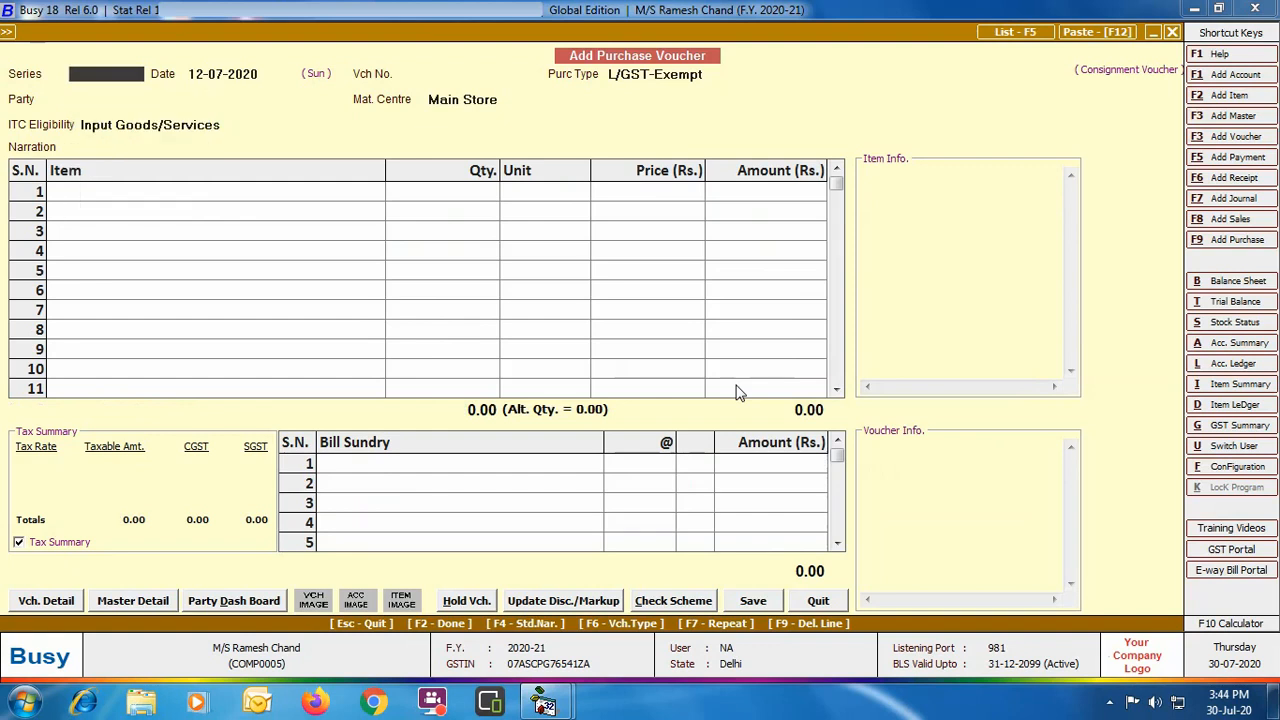
Start a sales voucher in series Main dated 10-07-2020 with sale type Mandi - Sarson and the first Customer-tagged account as party
{"action": "left_click", "coordinate": [218, 56]}
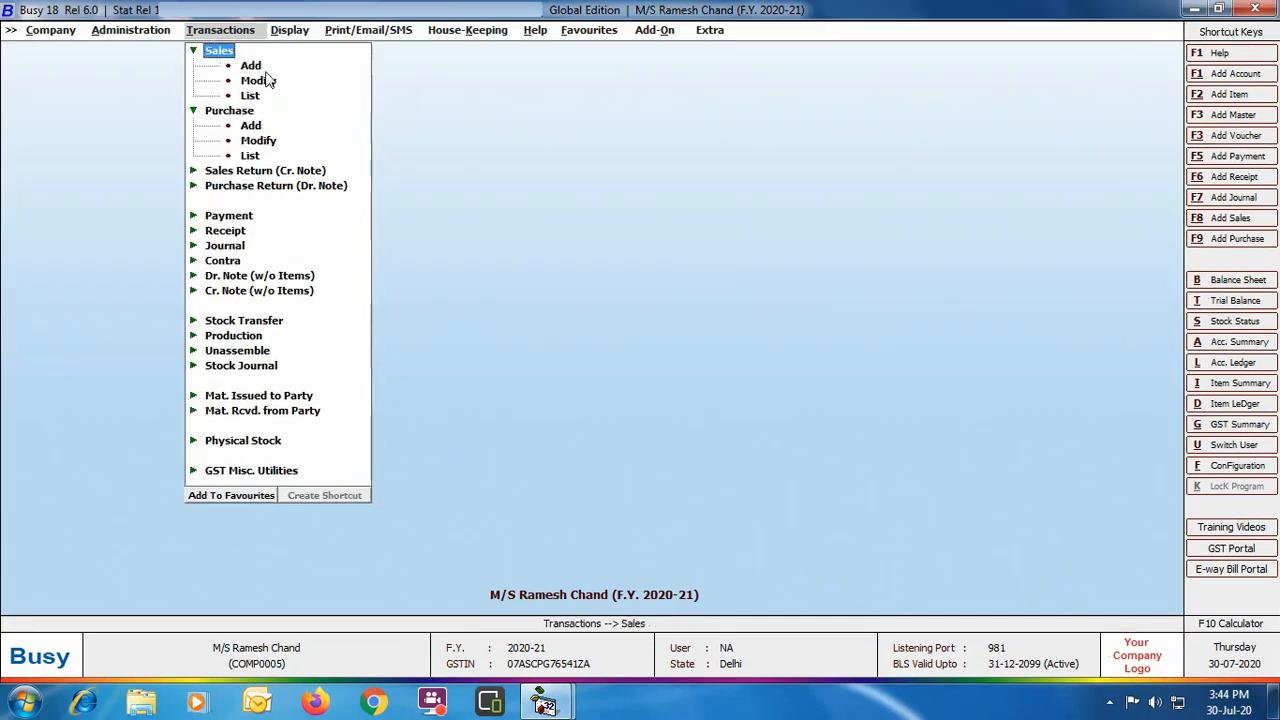
{"action": "double_click", "coordinate": [249, 65]}
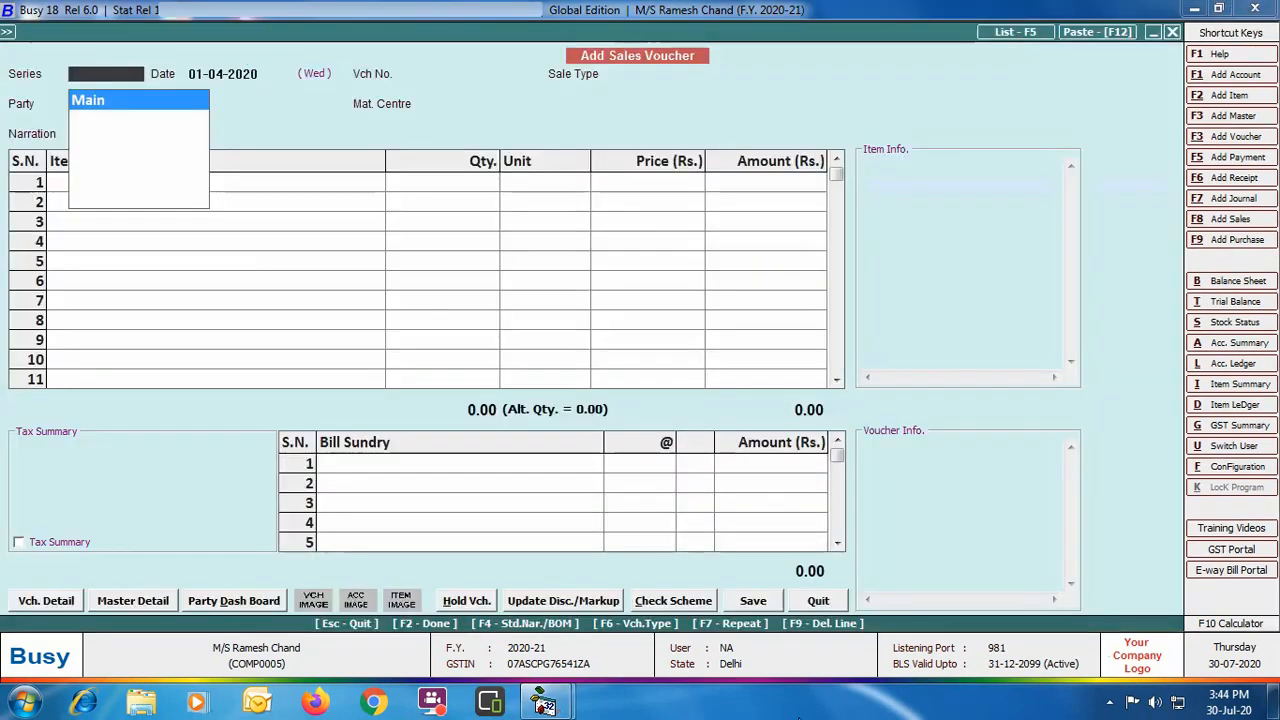
{"action": "key", "text": "Return"}
{"action": "type", "text": "10-07"}
{"action": "key", "text": "Return"}
{"action": "type", "text": "M"}
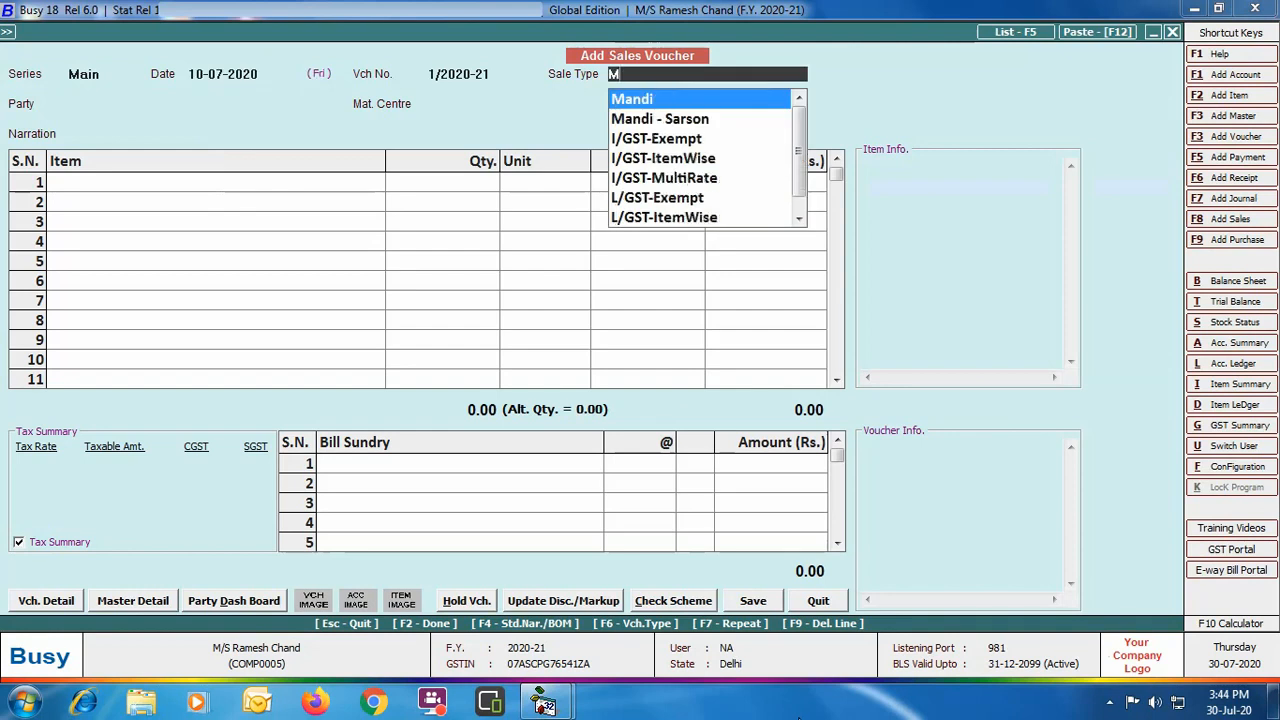
{"action": "type", "text": "AN"}
{"action": "key", "text": "Down"}
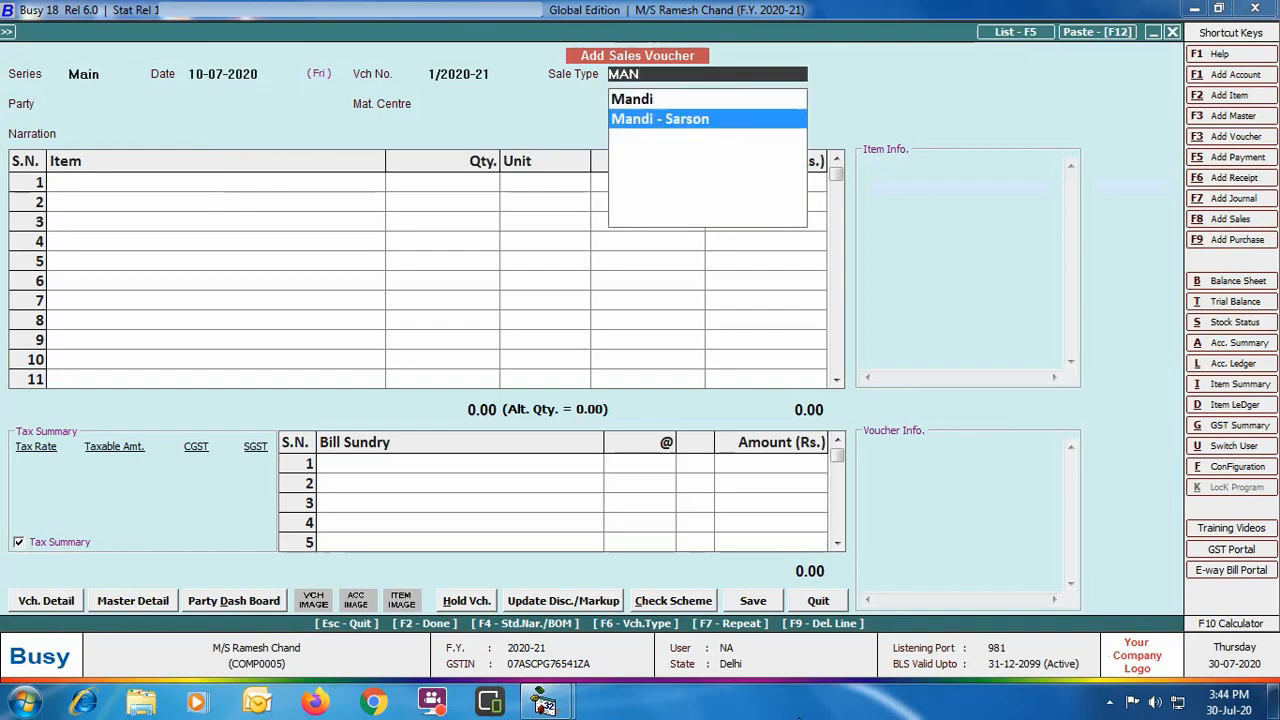
{"action": "key", "text": "Return"}
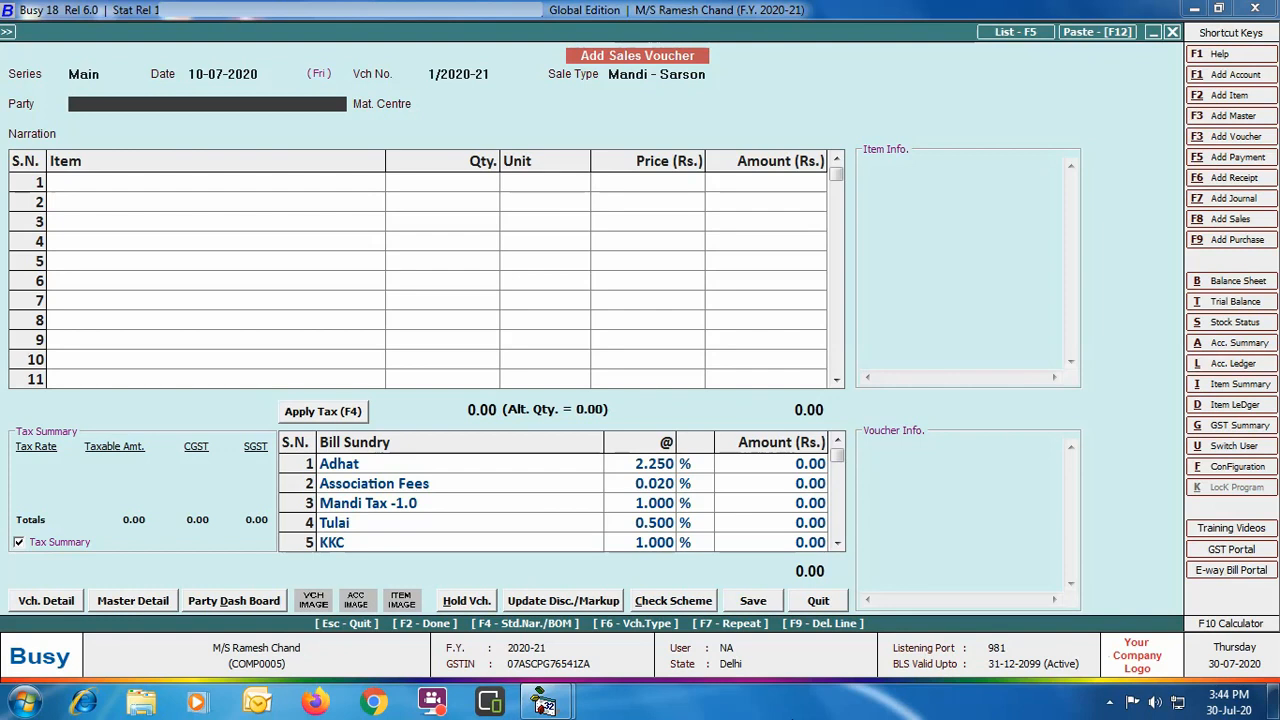
{"action": "type", "text": "HA"}
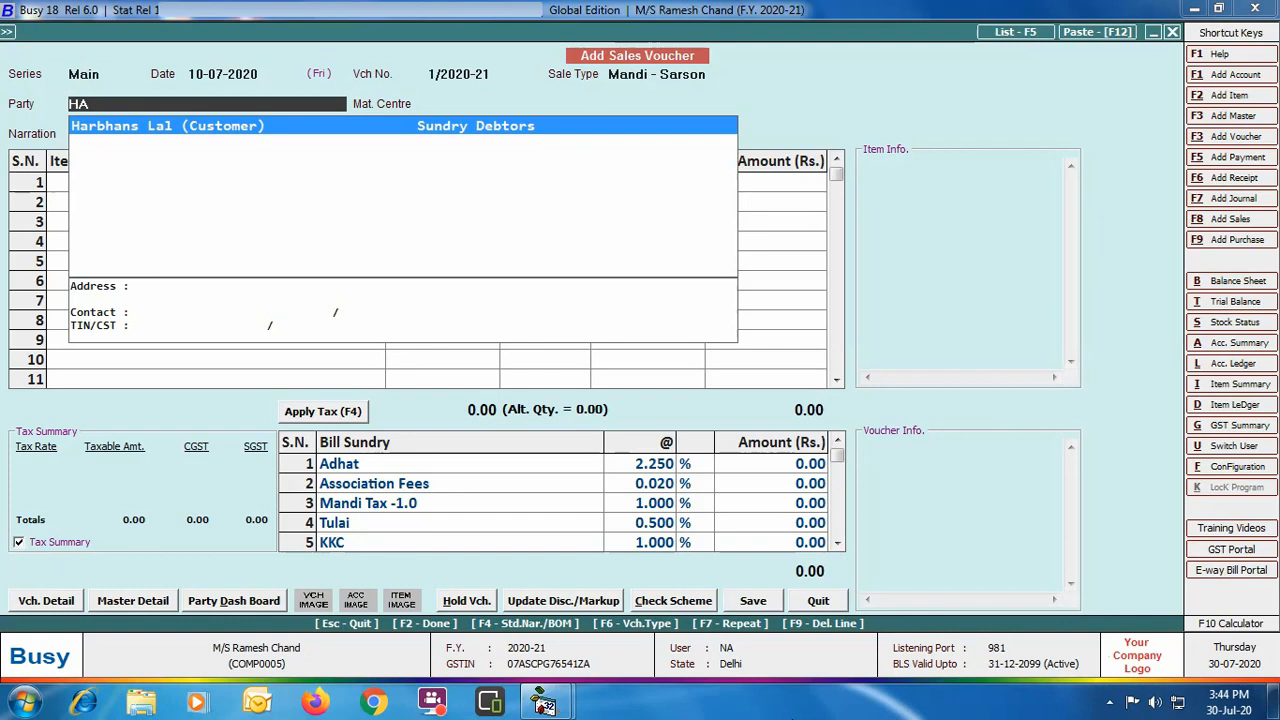
{"action": "key", "text": "Return"}
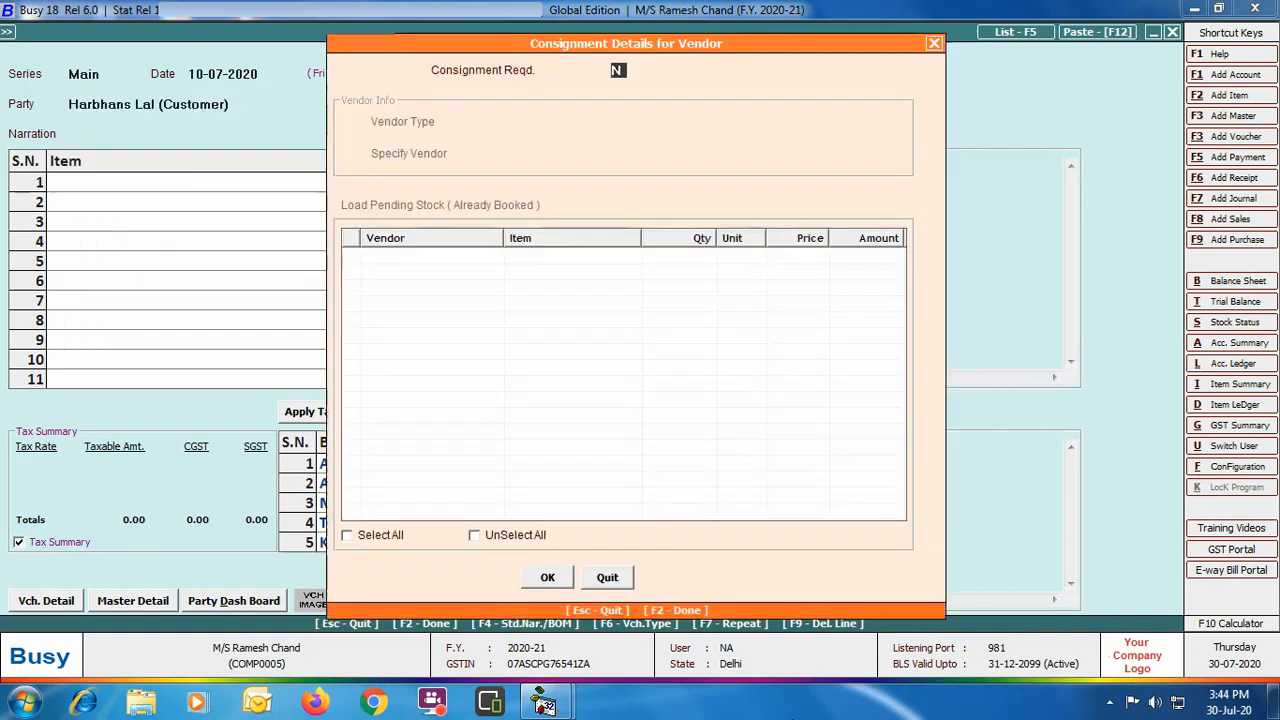
Mark the sale as consignment from a single vendor, choose the first Kisan account, and load its pending Sarson stock
{"action": "key", "text": "y"}
{"action": "key", "text": "Return"}
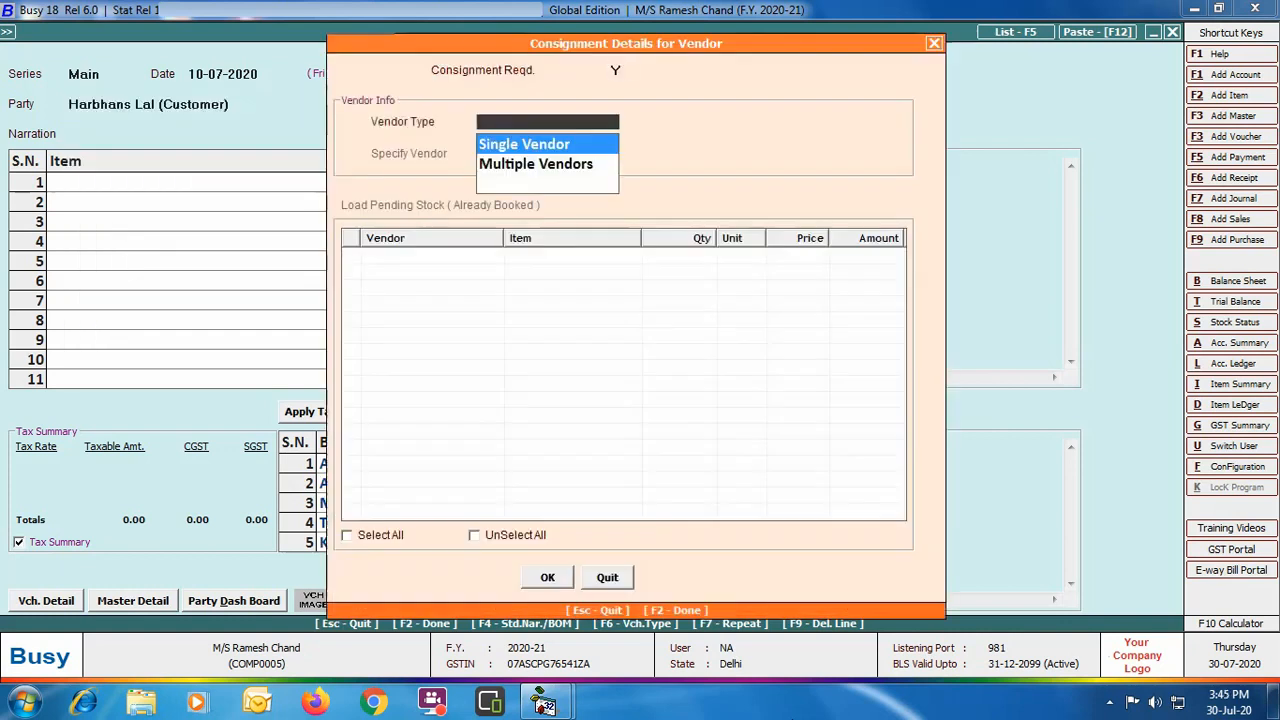
{"action": "key", "text": "Return"}
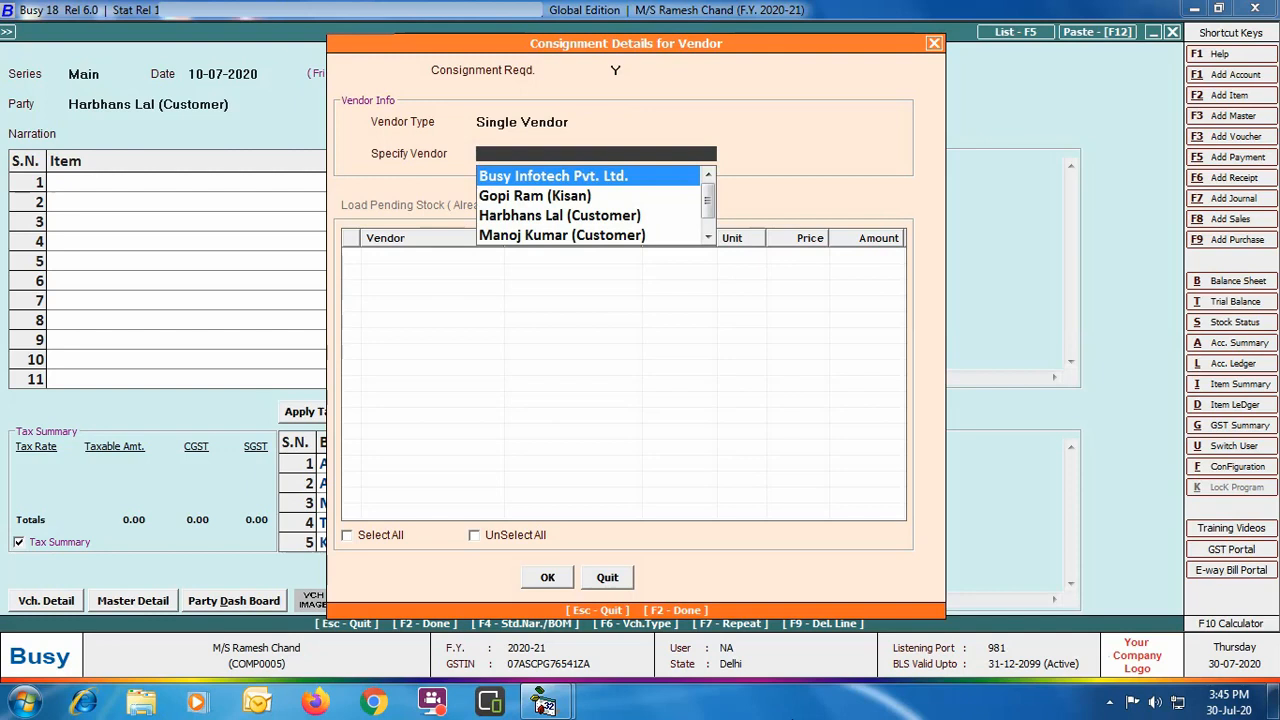
{"action": "key", "text": "Down"}
{"action": "key", "text": "Return"}
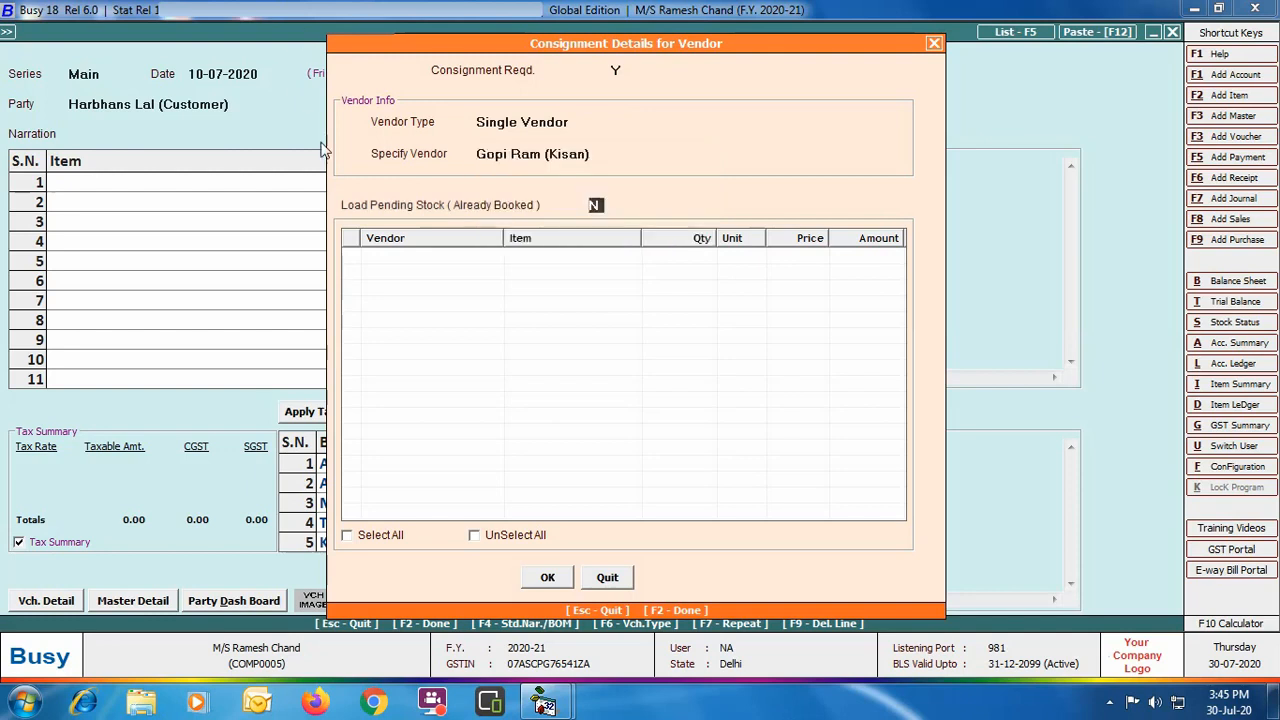
{"action": "key", "text": "y"}
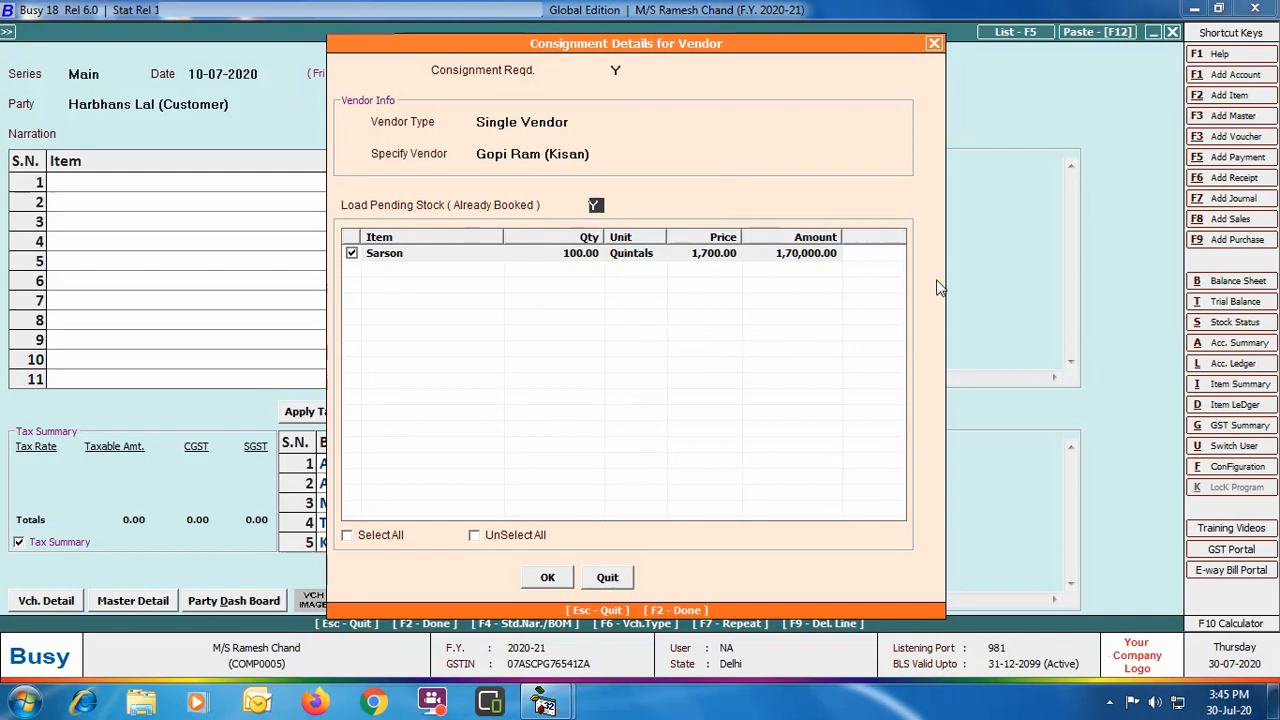
{"action": "left_click", "coordinate": [547, 577]}
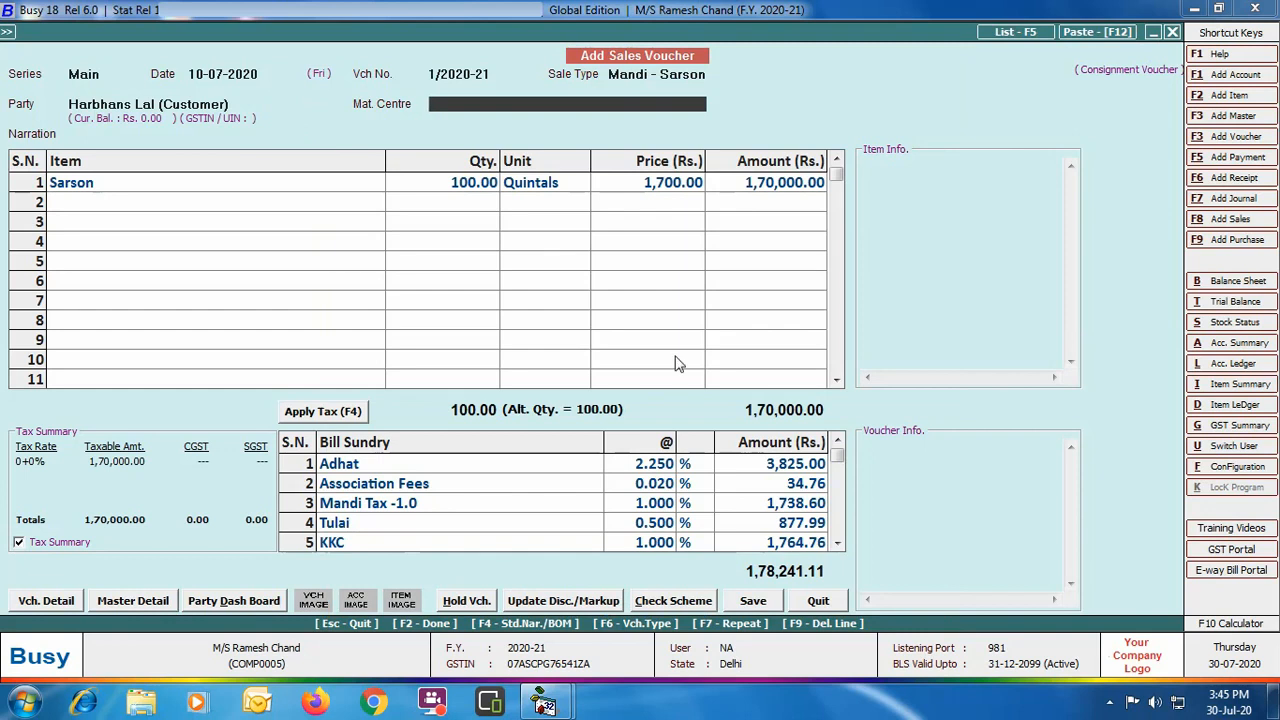
Set the material centre to Main Store and accept the loaded Sarson line and default bill sundries from Adhat to KKC
{"action": "key", "text": "Return"}
{"action": "key", "text": "Return"}
{"action": "key", "text": "Return"}
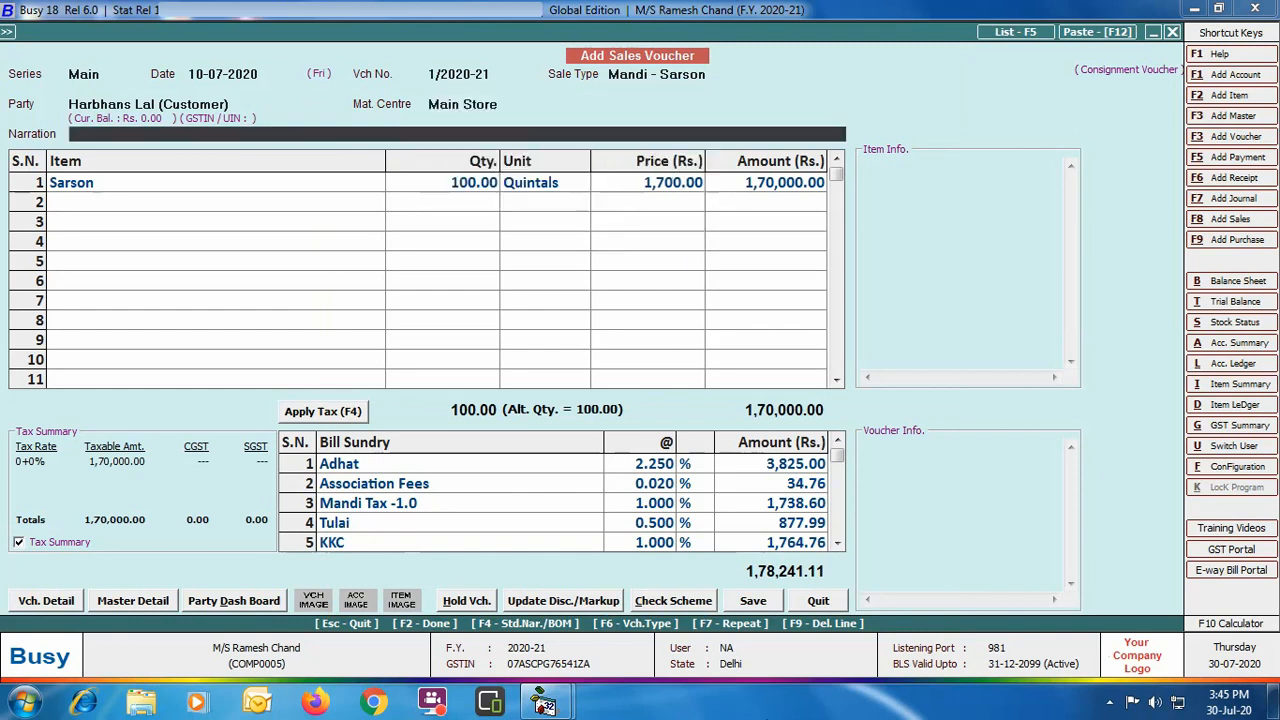
{"action": "key", "text": "Return"}
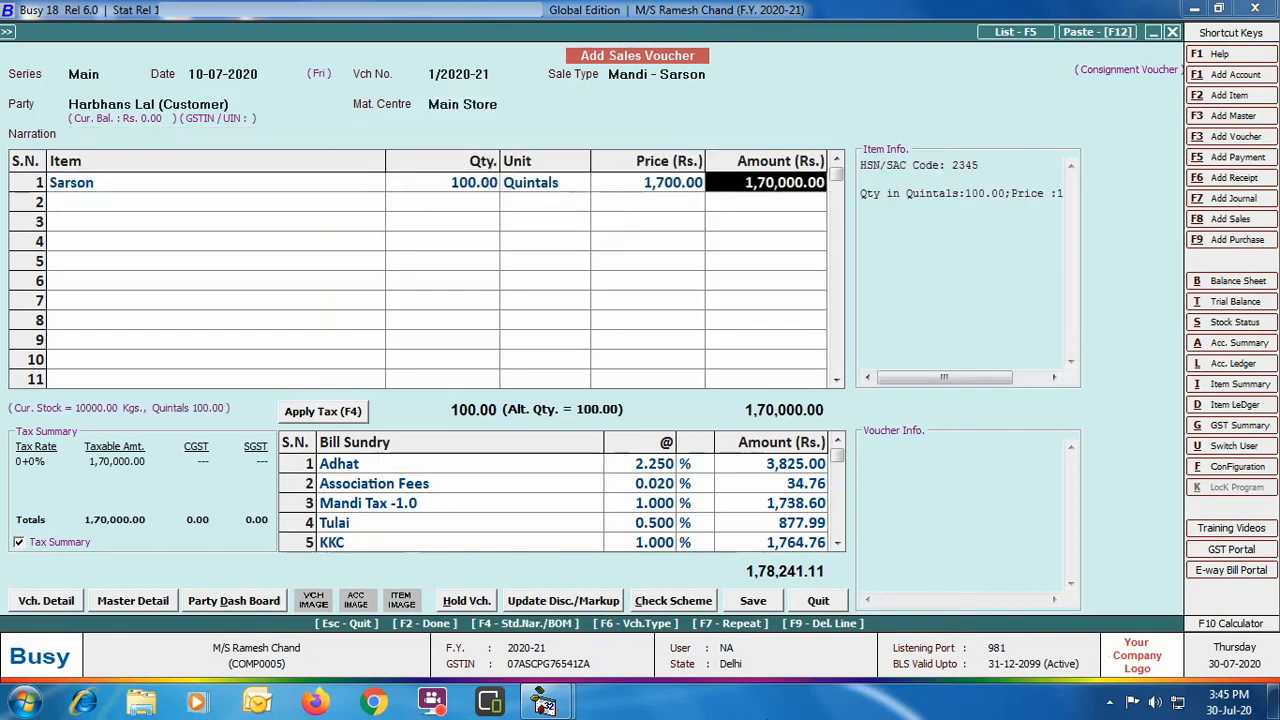
{"action": "key", "text": "Return"}
{"action": "key", "text": "Return"}
{"action": "key", "text": "Return"}
{"action": "key", "text": "Return"}
{"action": "key", "text": "Return"}
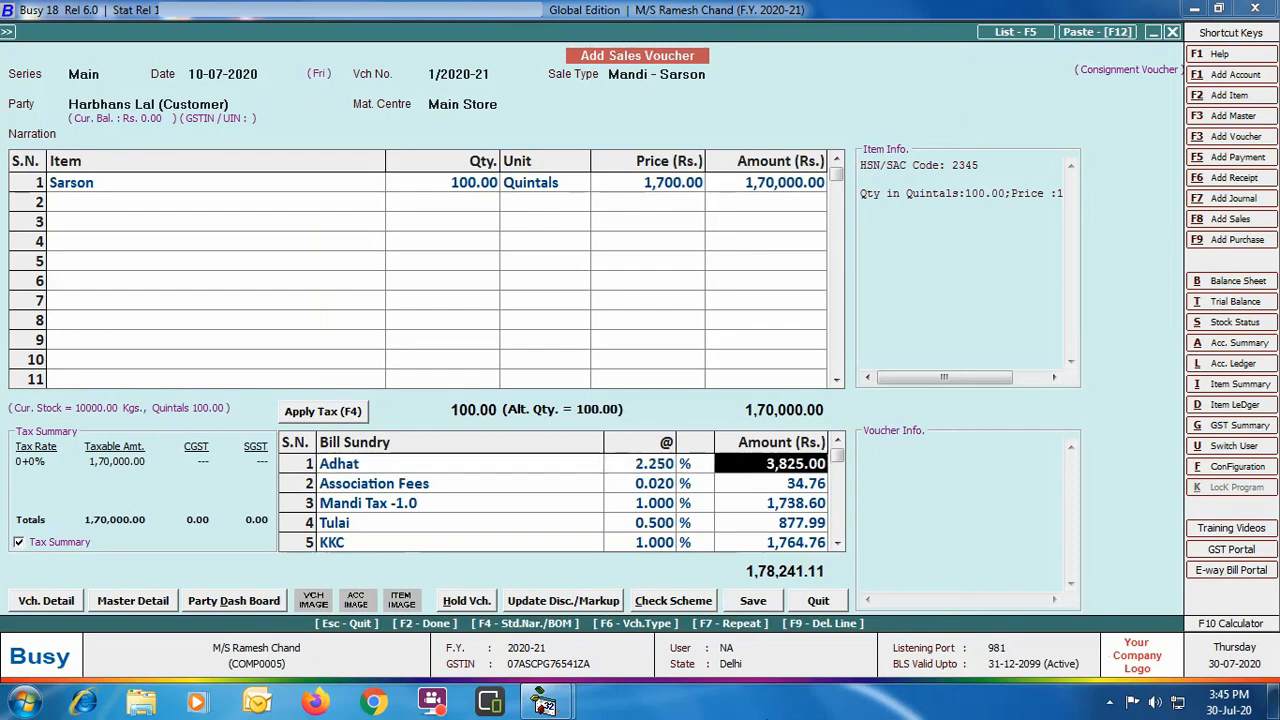
{"action": "key", "text": "Return"}
{"action": "key", "text": "Return"}
{"action": "key", "text": "Return"}
{"action": "key", "text": "Return"}
{"action": "key", "text": "Return"}
{"action": "key", "text": "Return"}
{"action": "key", "text": "Return"}
{"action": "key", "text": "Return"}
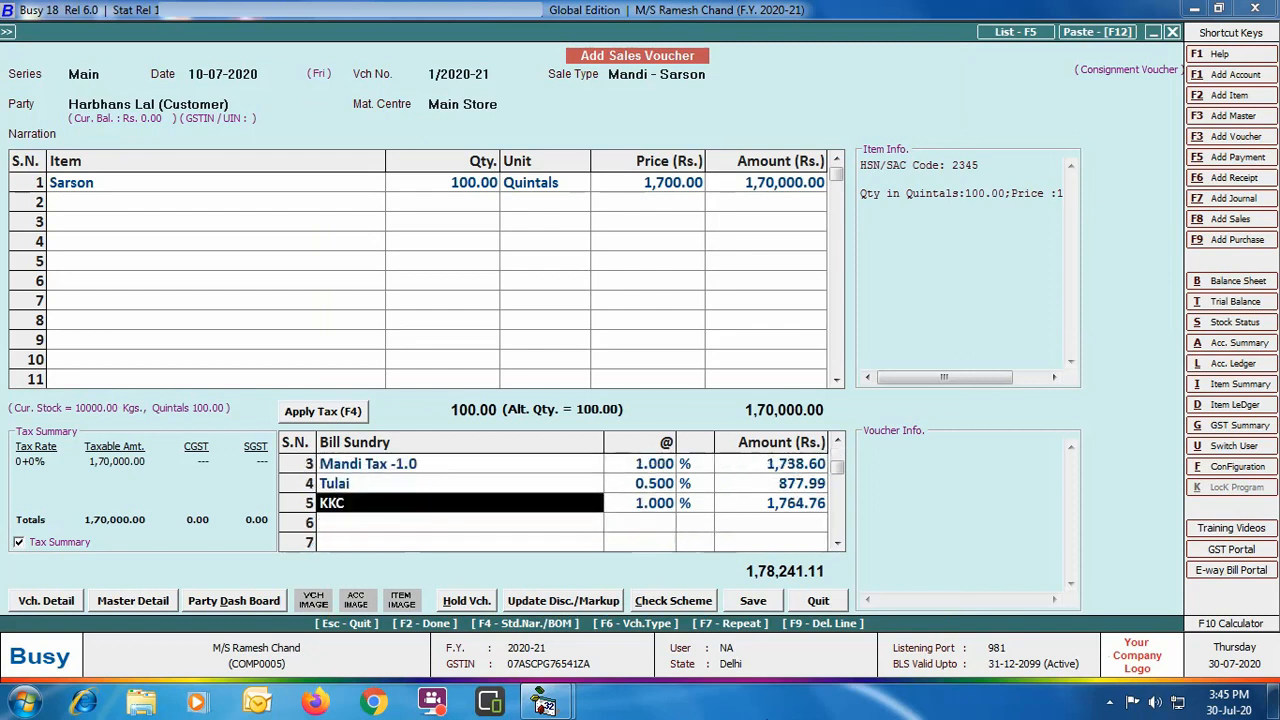
{"action": "key", "text": "Return"}
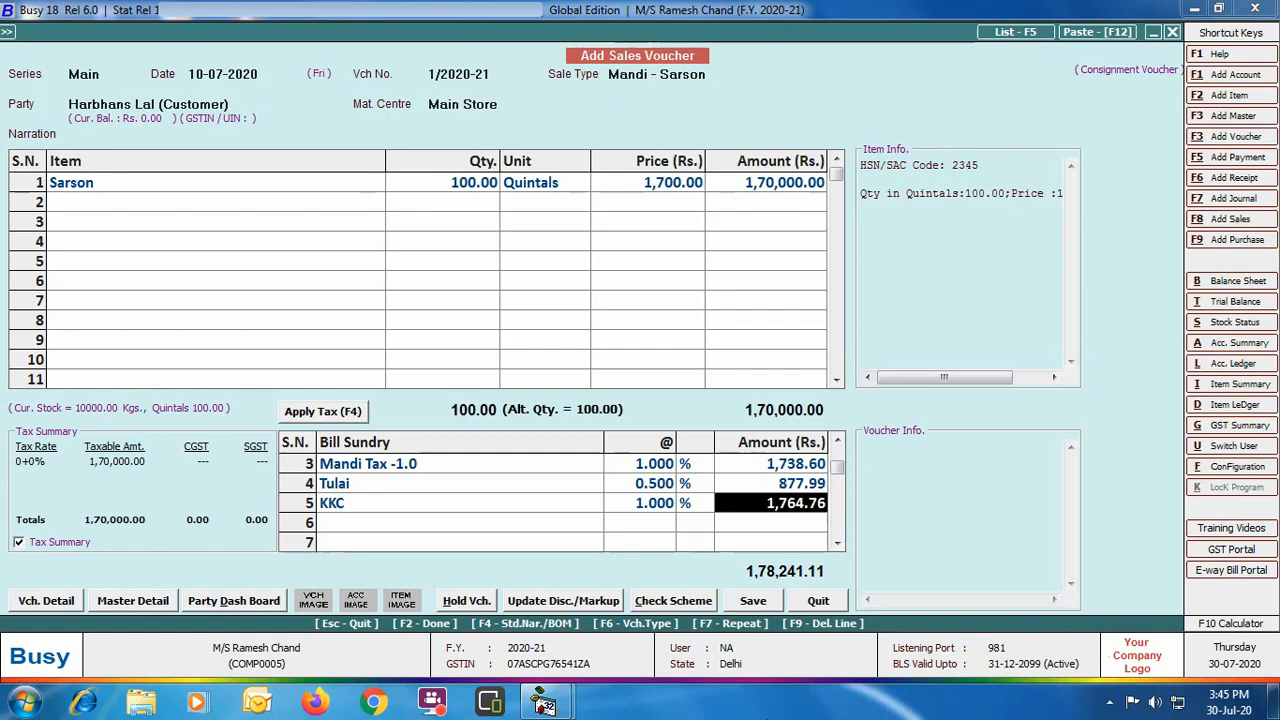
Save the sales voucher with its bill reference, decline generating a Purchase voucher, and leave sales entry
{"action": "key", "text": "F2"}
{"action": "key", "text": "F2"}
{"action": "key", "text": "Return"}
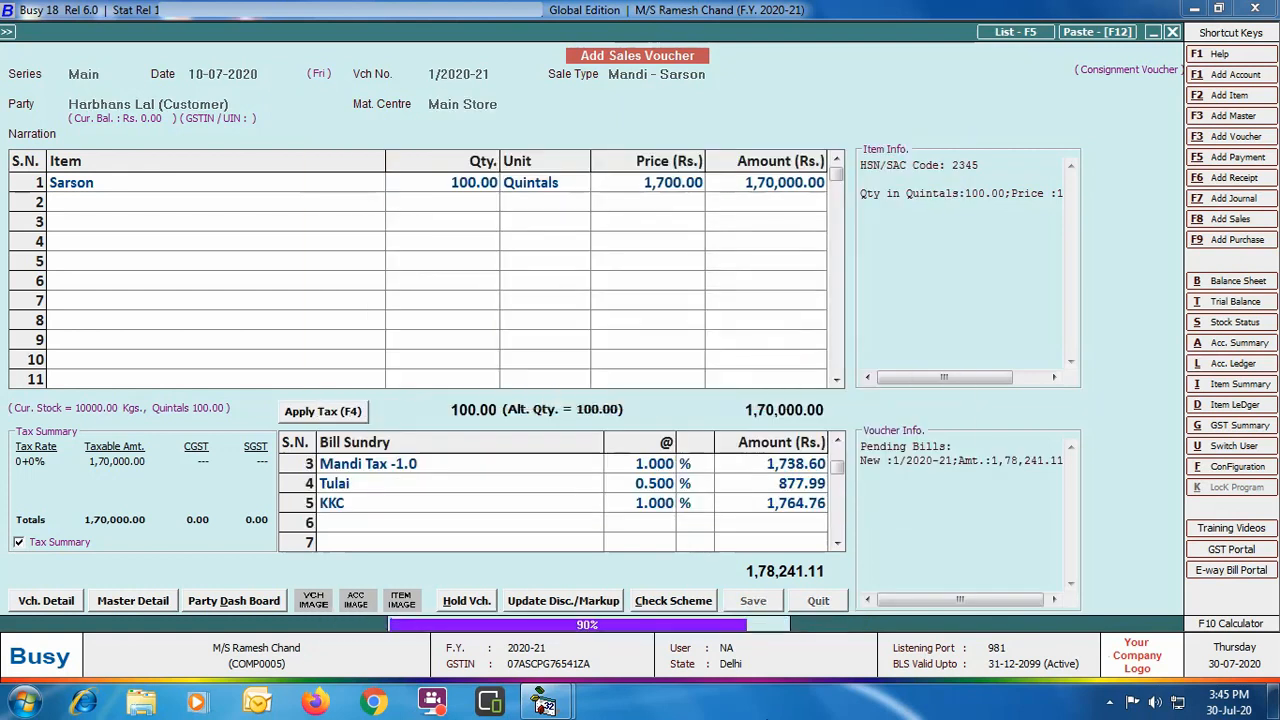
{"action": "key", "text": "Escape"}
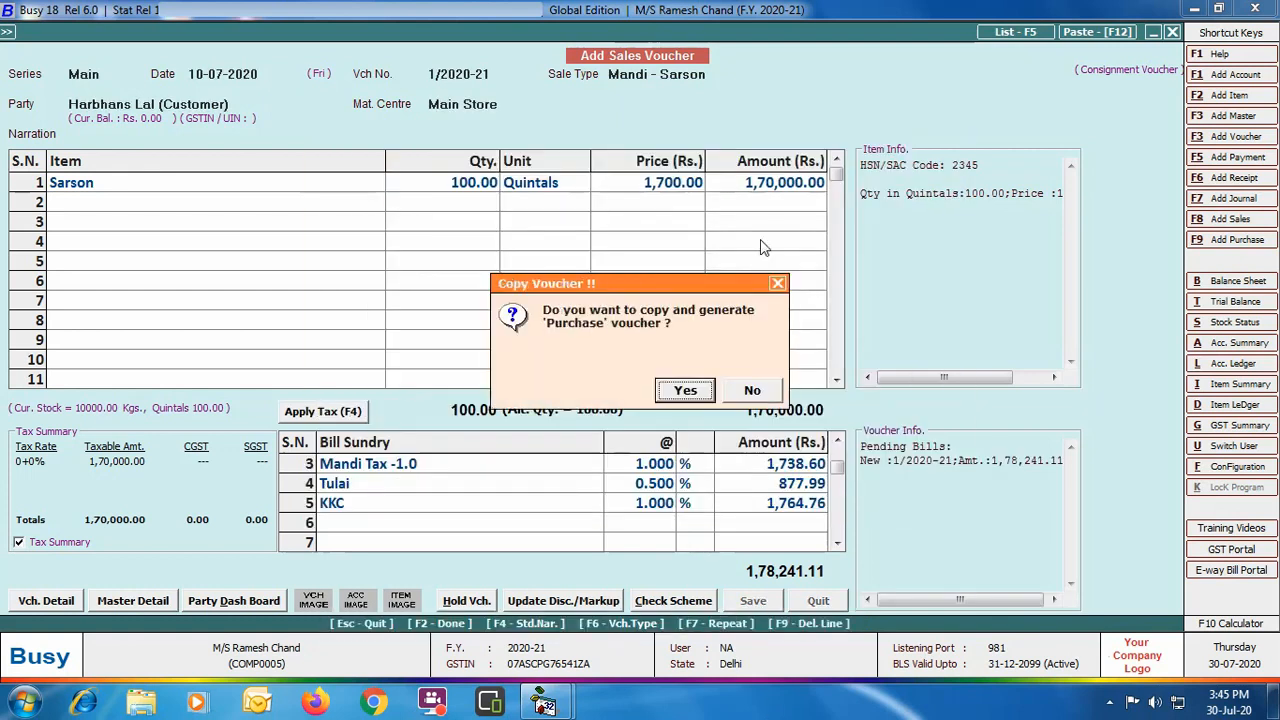
{"action": "left_click", "coordinate": [752, 391]}
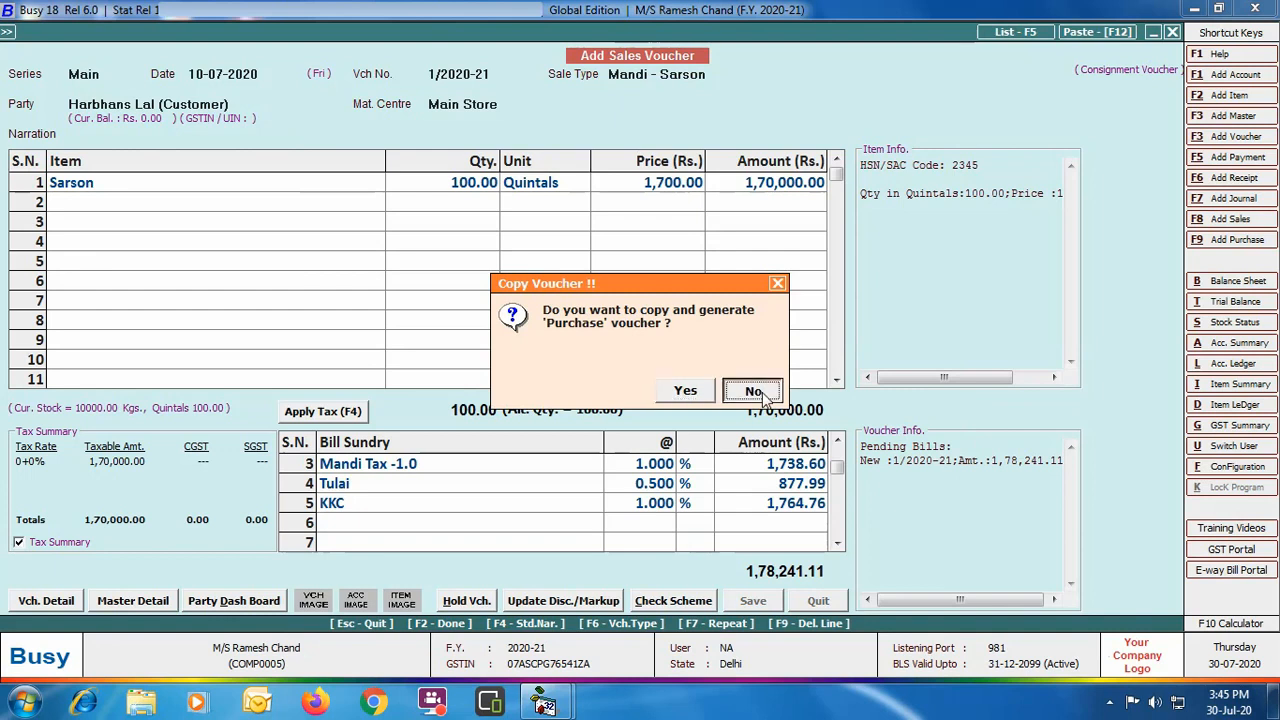
{"action": "left_click", "coordinate": [808, 600]}
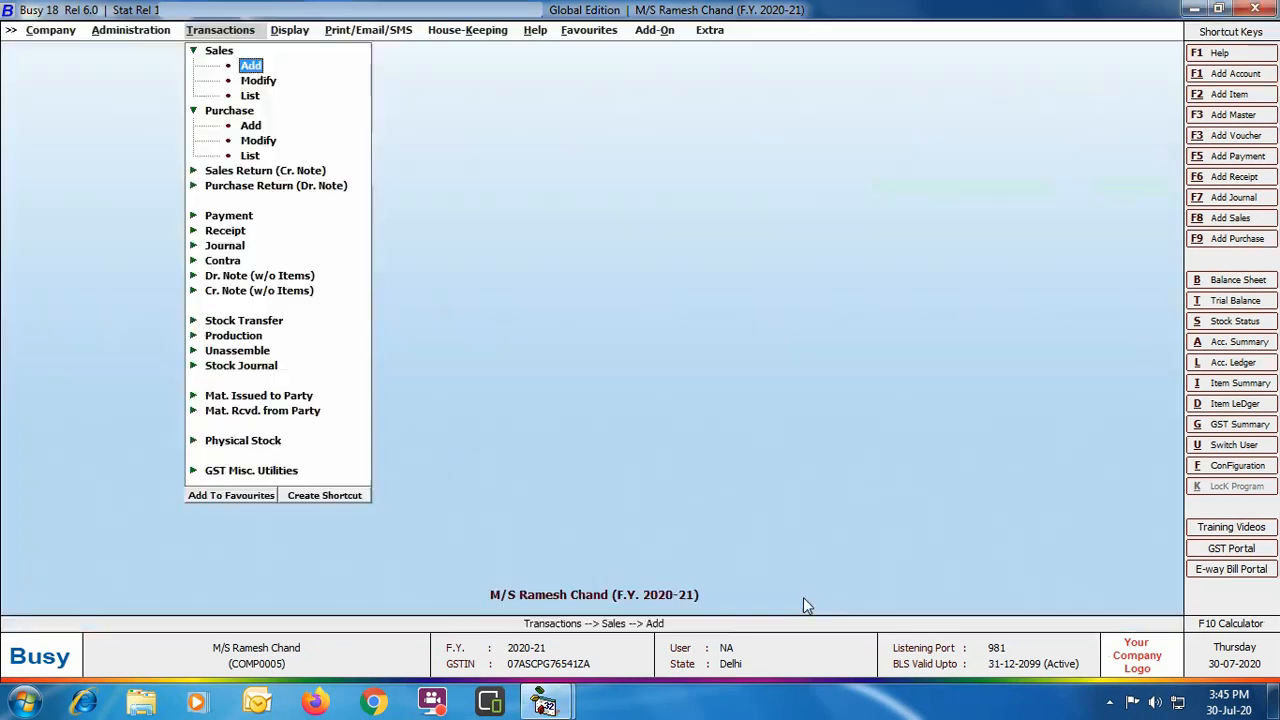
Set up pending consignment sales generation with series Main, date 12-07-2020, material centre Main Store and item-wise sales invoices enabled
{"action": "left_click", "coordinate": [128, 31]}
{"action": "left_click", "coordinate": [166, 472]}
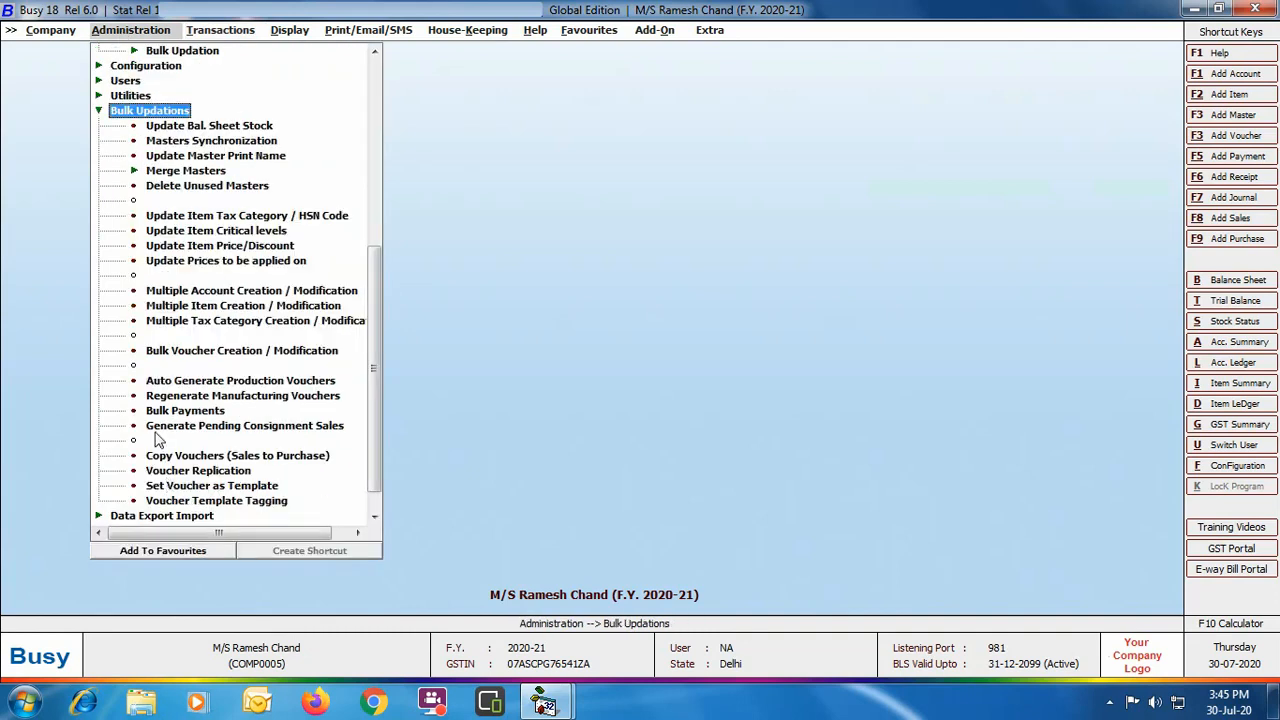
{"action": "left_click", "coordinate": [258, 428]}
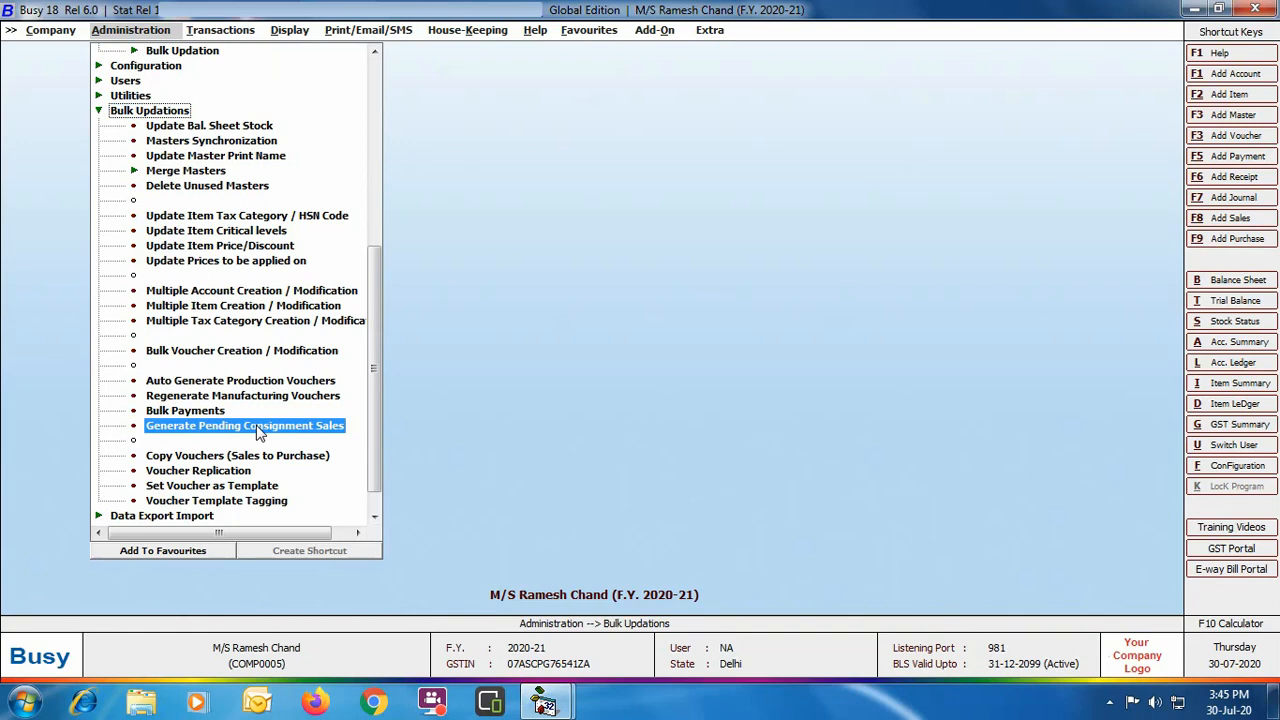
{"action": "double_click", "coordinate": [256, 432]}
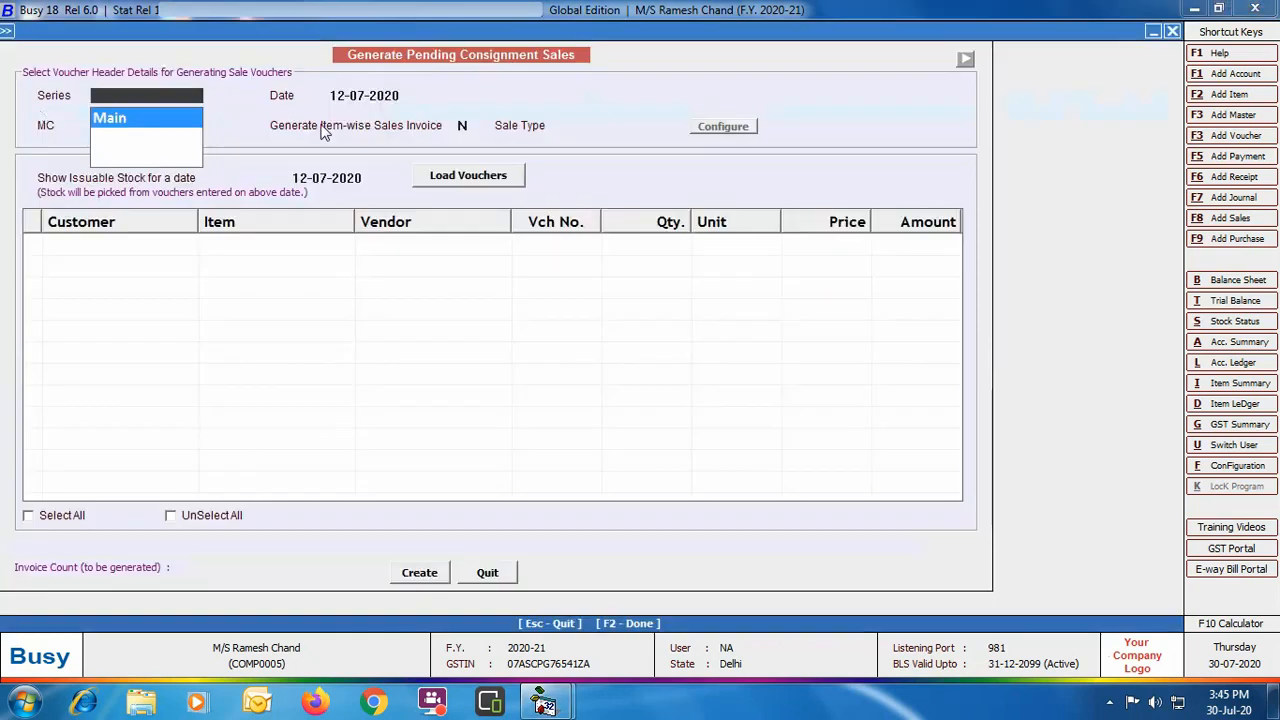
{"action": "key", "text": "Return"}
{"action": "key", "text": "Return"}
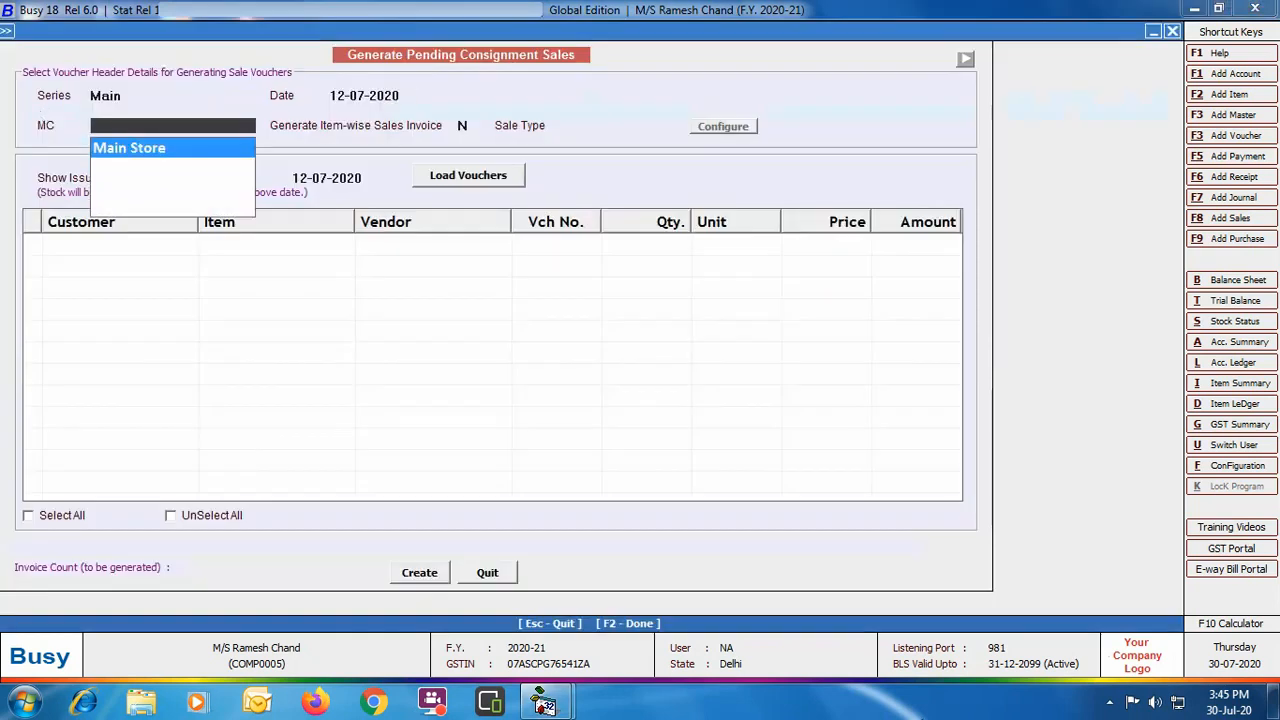
{"action": "key", "text": "Return"}
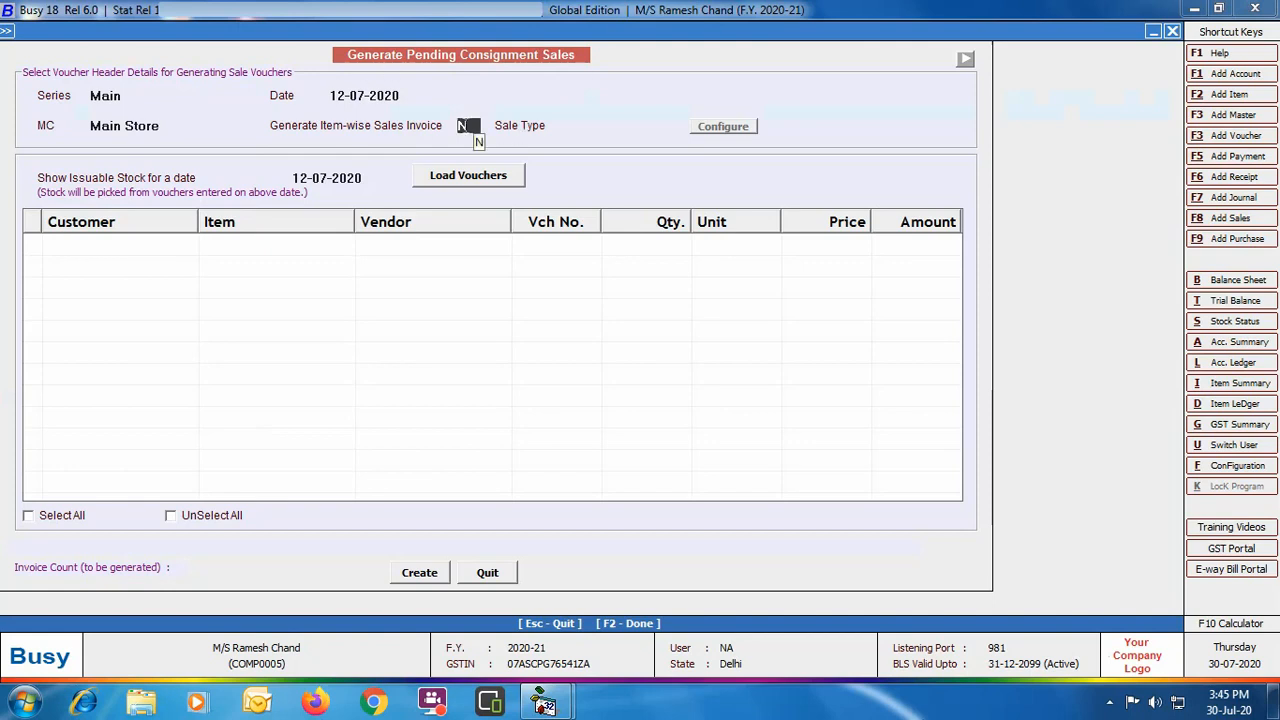
{"action": "type", "text": "y"}
{"action": "key", "text": "Return"}
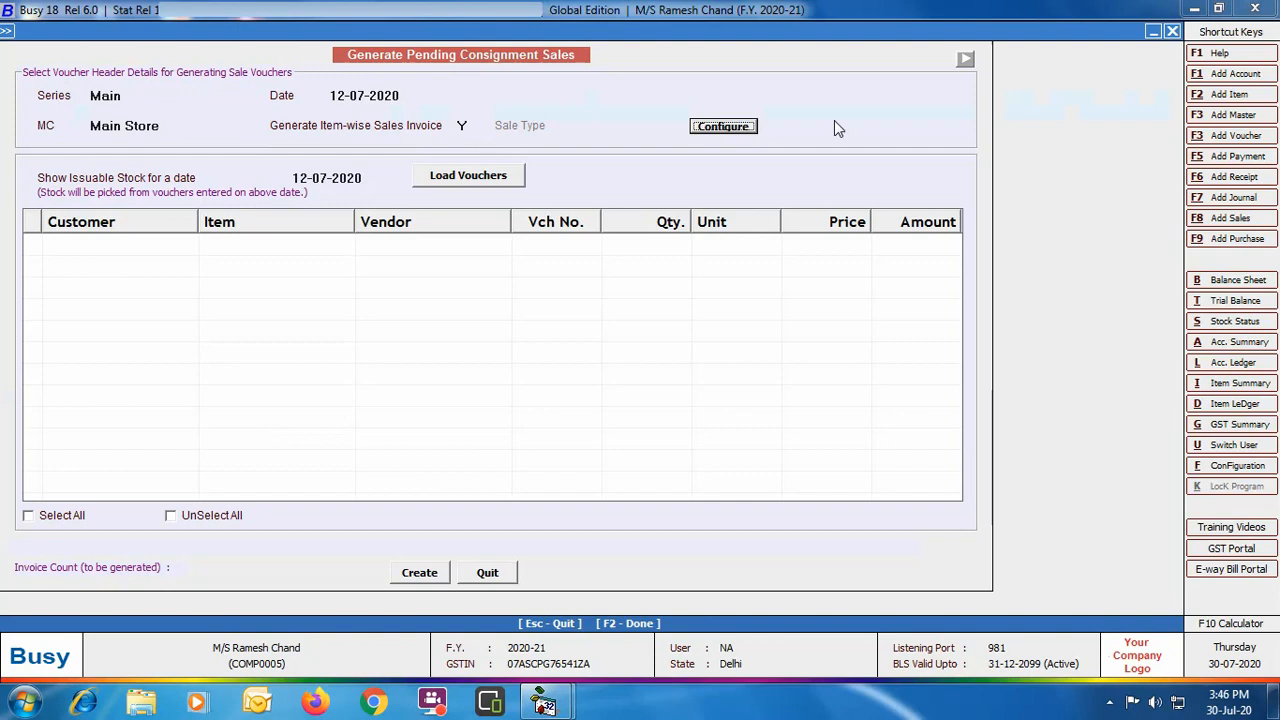
Configure and save the item-wise sale types, assigning Mandi - Sarson to Sarson and Mandi to Wheat
{"action": "left_click", "coordinate": [705, 133]}
{"action": "type", "text": "SAR"}
{"action": "key", "text": "Return"}
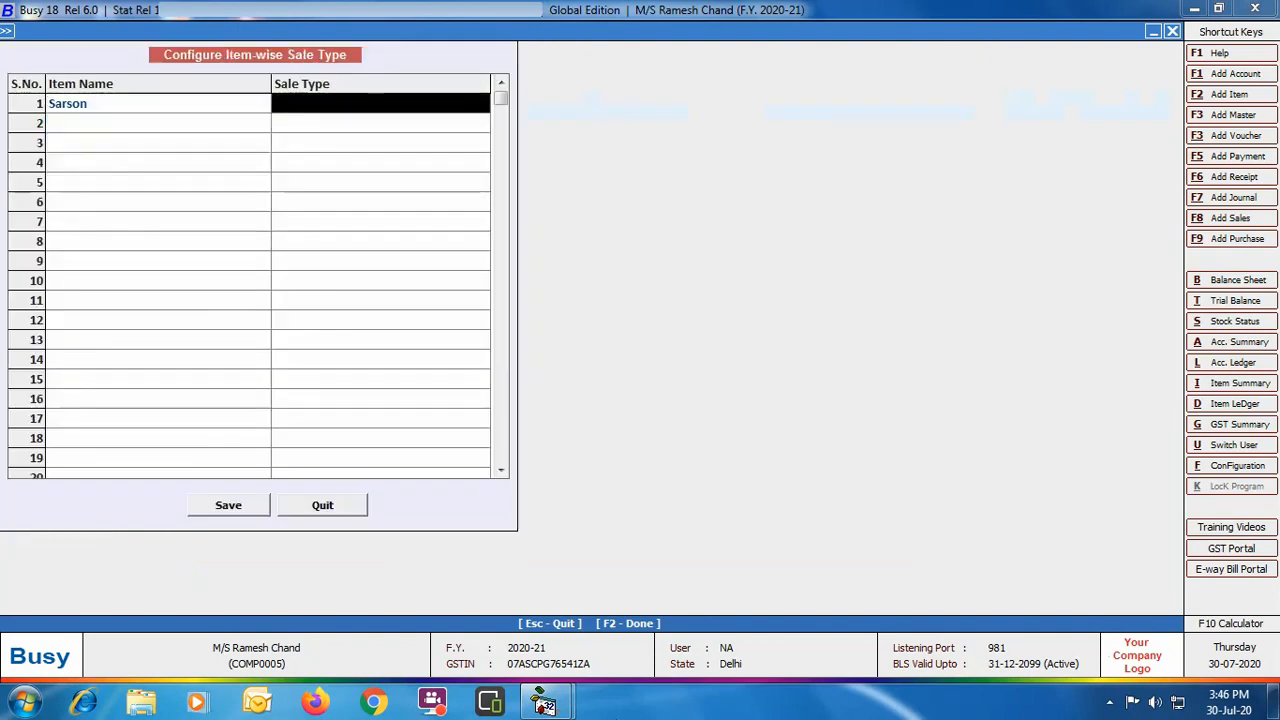
{"action": "type", "text": "mA"}
{"action": "key", "text": "Down"}
{"action": "key", "text": "Return"}
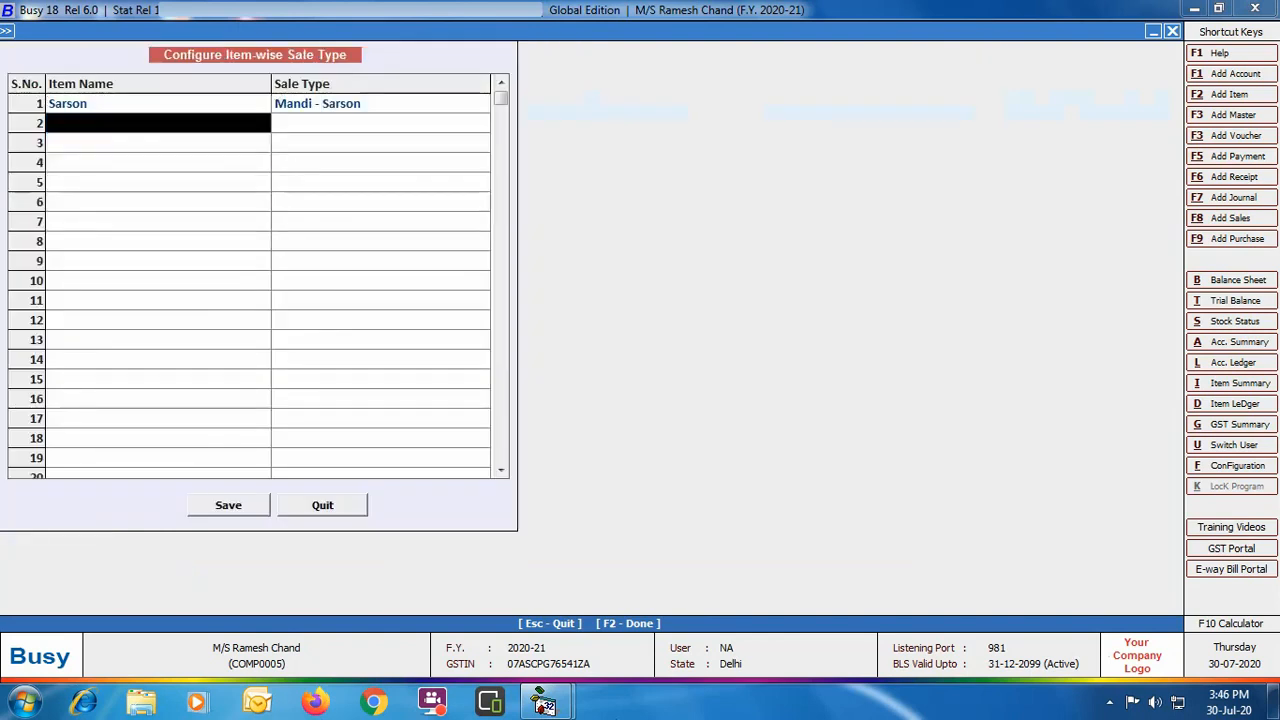
{"action": "type", "text": "whe"}
{"action": "key", "text": "Return"}
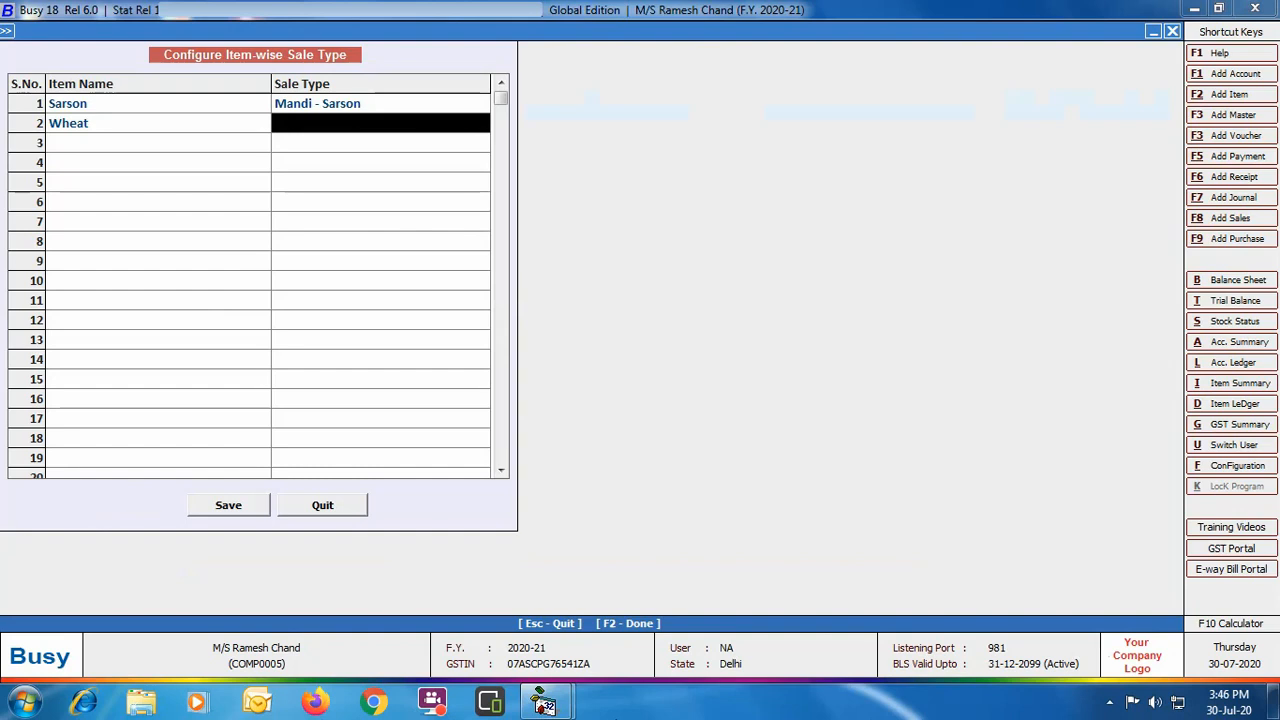
{"action": "type", "text": "m"}
{"action": "key", "text": "Return"}
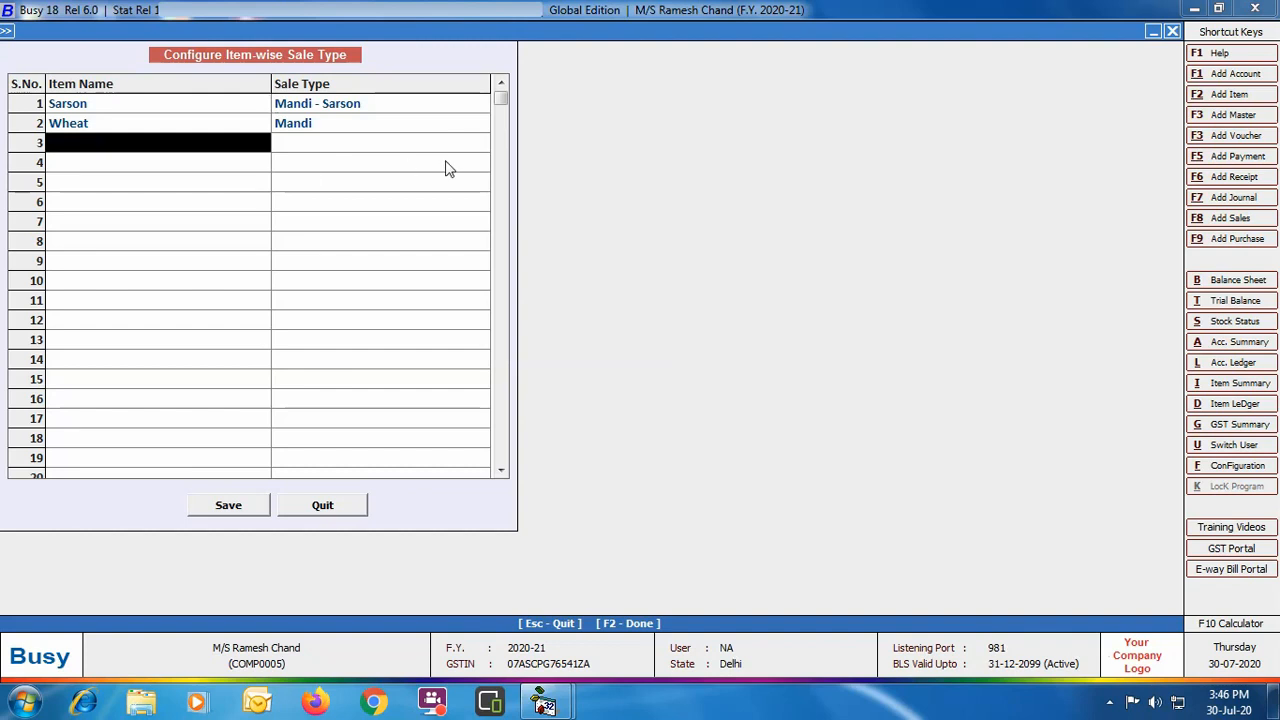
{"action": "left_click", "coordinate": [263, 507]}
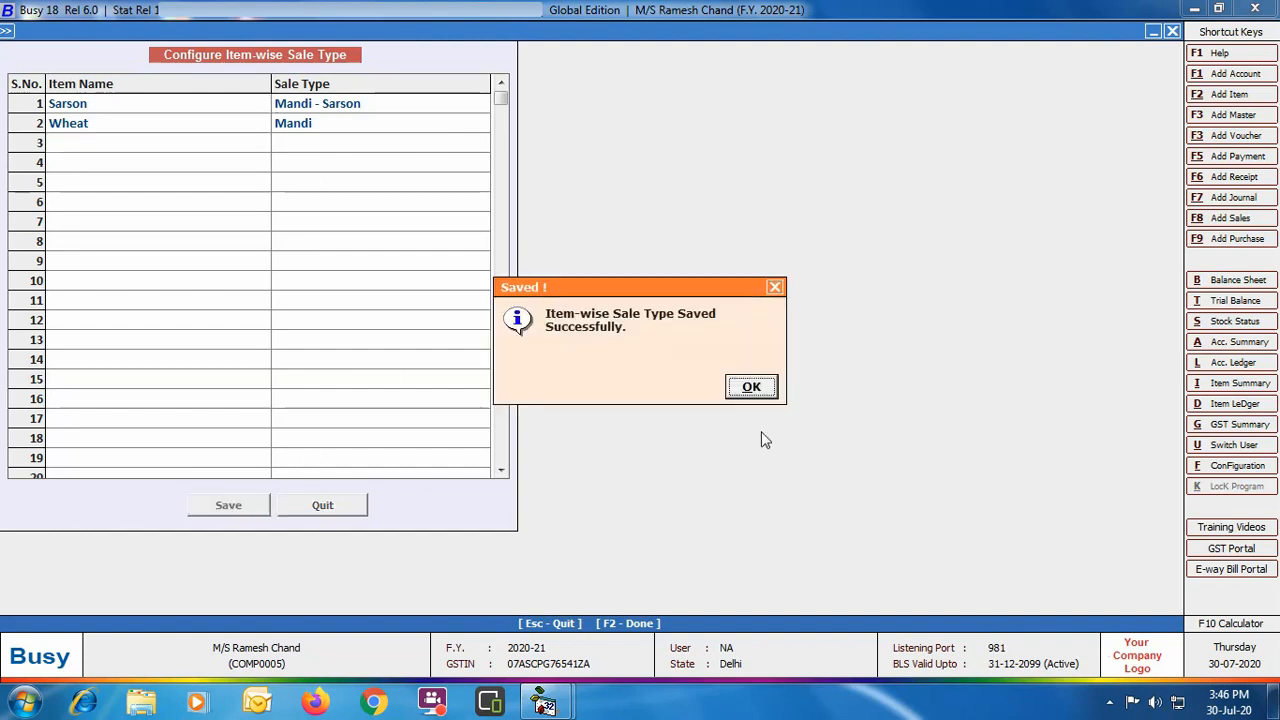
{"action": "left_click", "coordinate": [751, 387]}
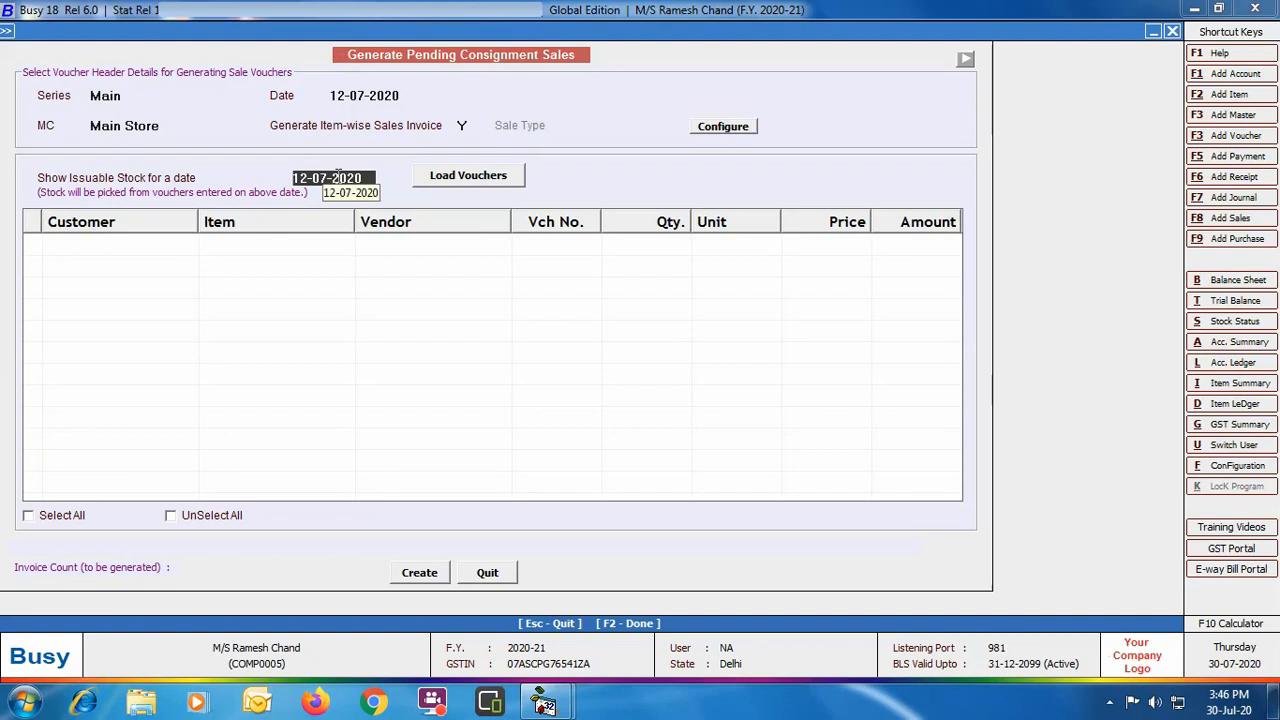
Load the issuable stock for 12-07-2020, create sales vouchers for all loaded lines, and leave the generation utility
{"action": "left_click", "coordinate": [462, 178]}
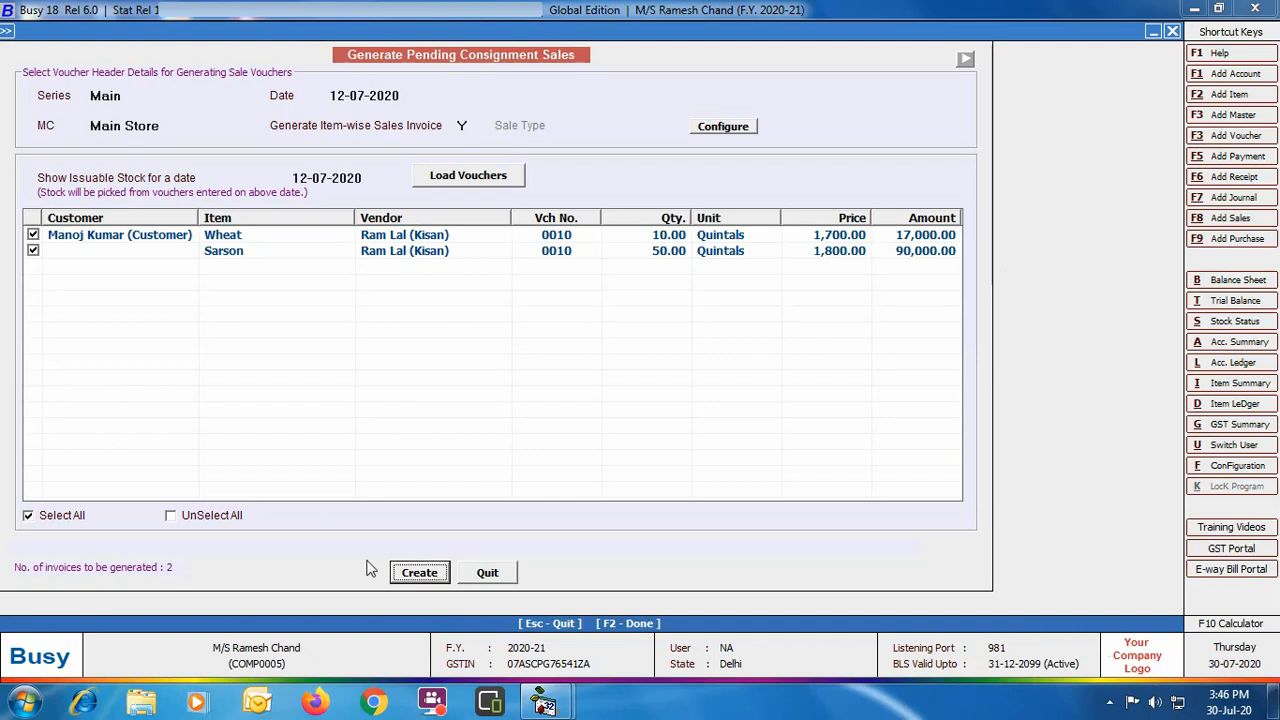
{"action": "left_click", "coordinate": [421, 577]}
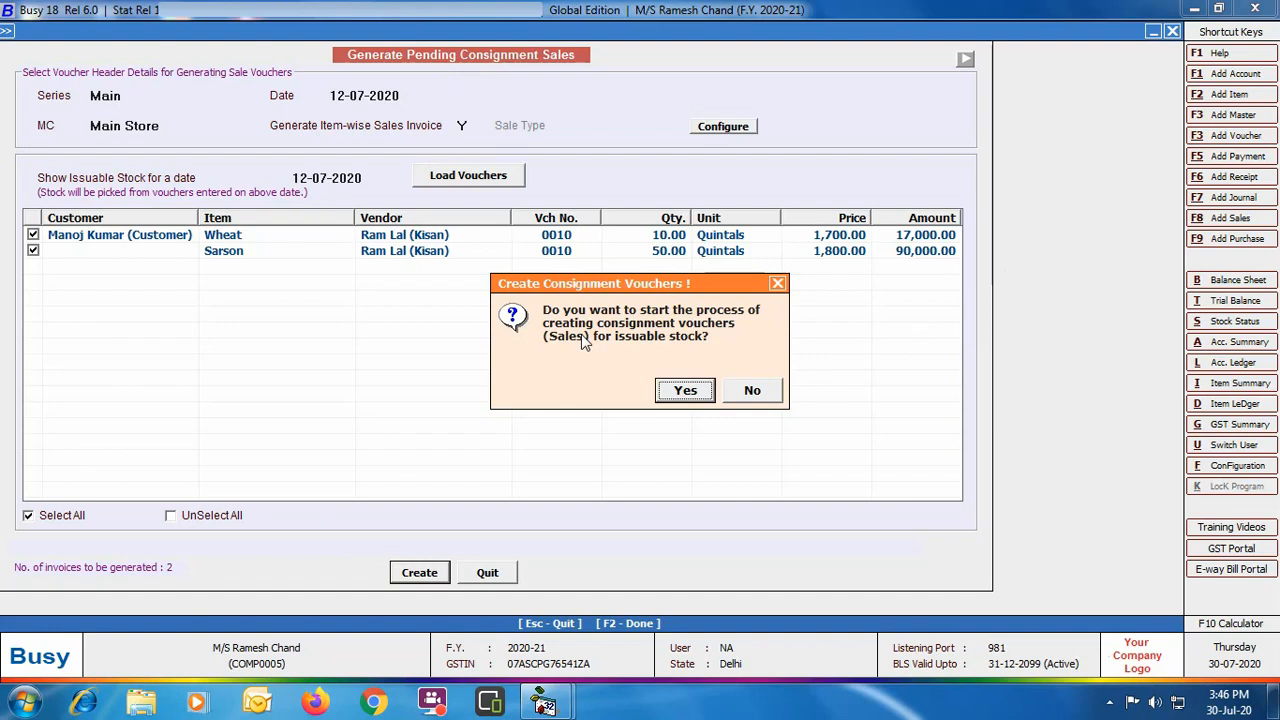
{"action": "left_click", "coordinate": [684, 392]}
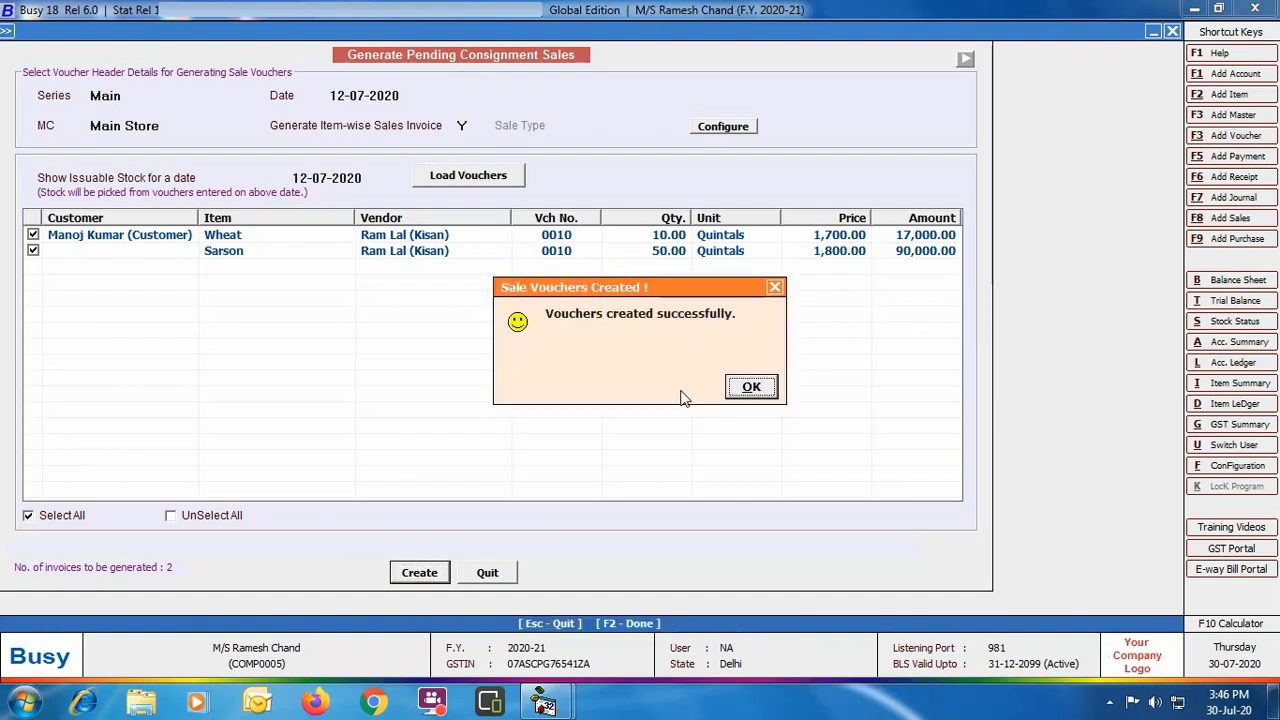
{"action": "left_click", "coordinate": [751, 387]}
{"action": "left_click", "coordinate": [487, 572]}
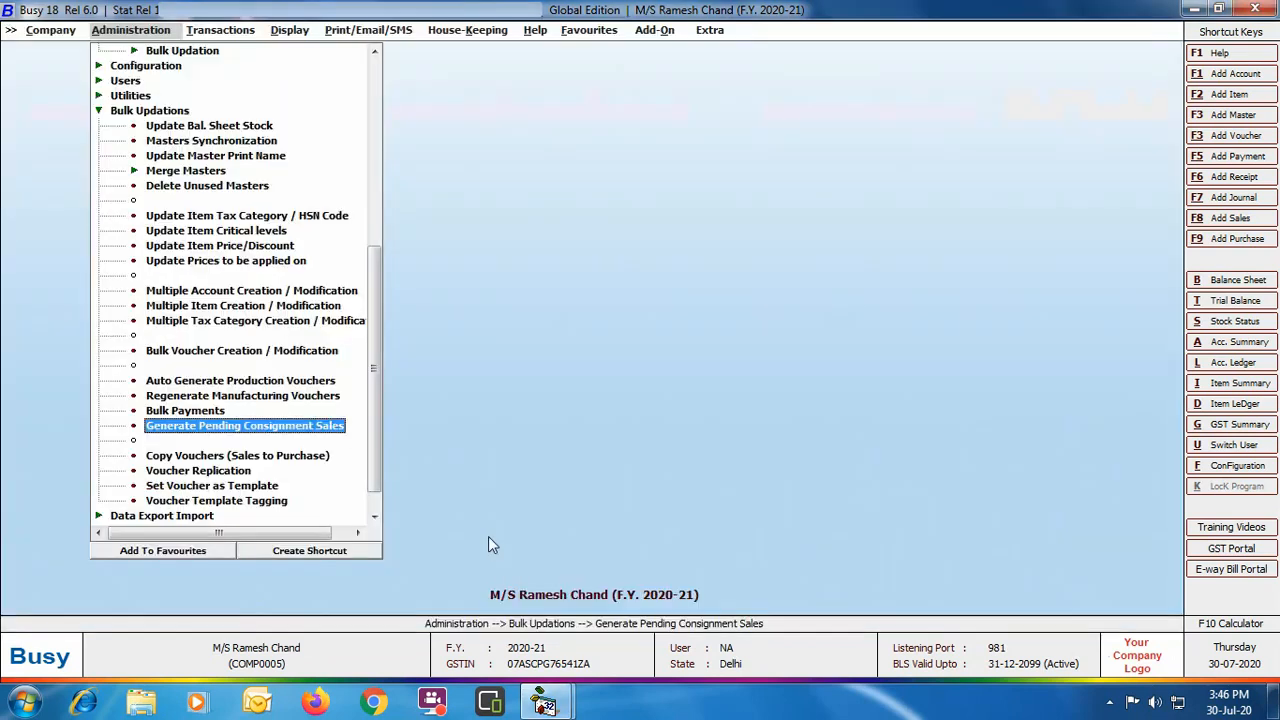
List the sales vouchers on screen and examine the generated Wheat voucher's sale type and bill sundries
{"action": "left_click", "coordinate": [244, 32]}
{"action": "left_click", "coordinate": [248, 95]}
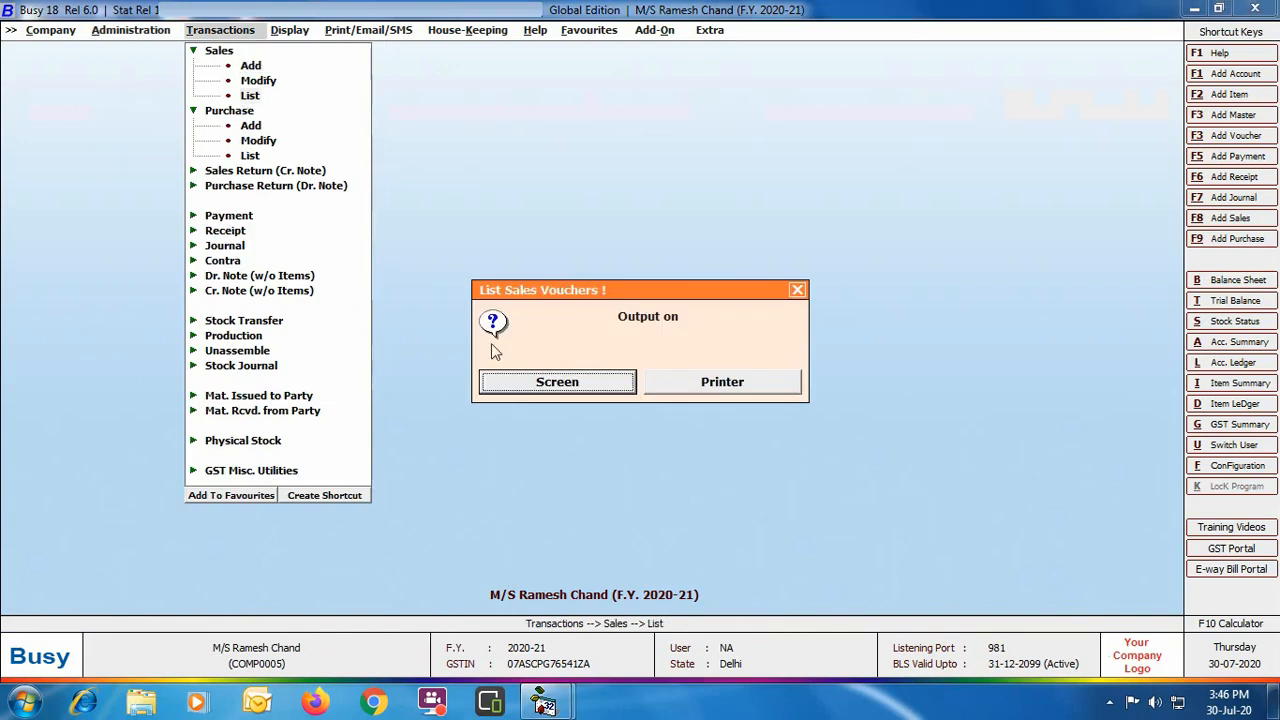
{"action": "left_click", "coordinate": [514, 375]}
{"action": "left_click", "coordinate": [180, 346]}
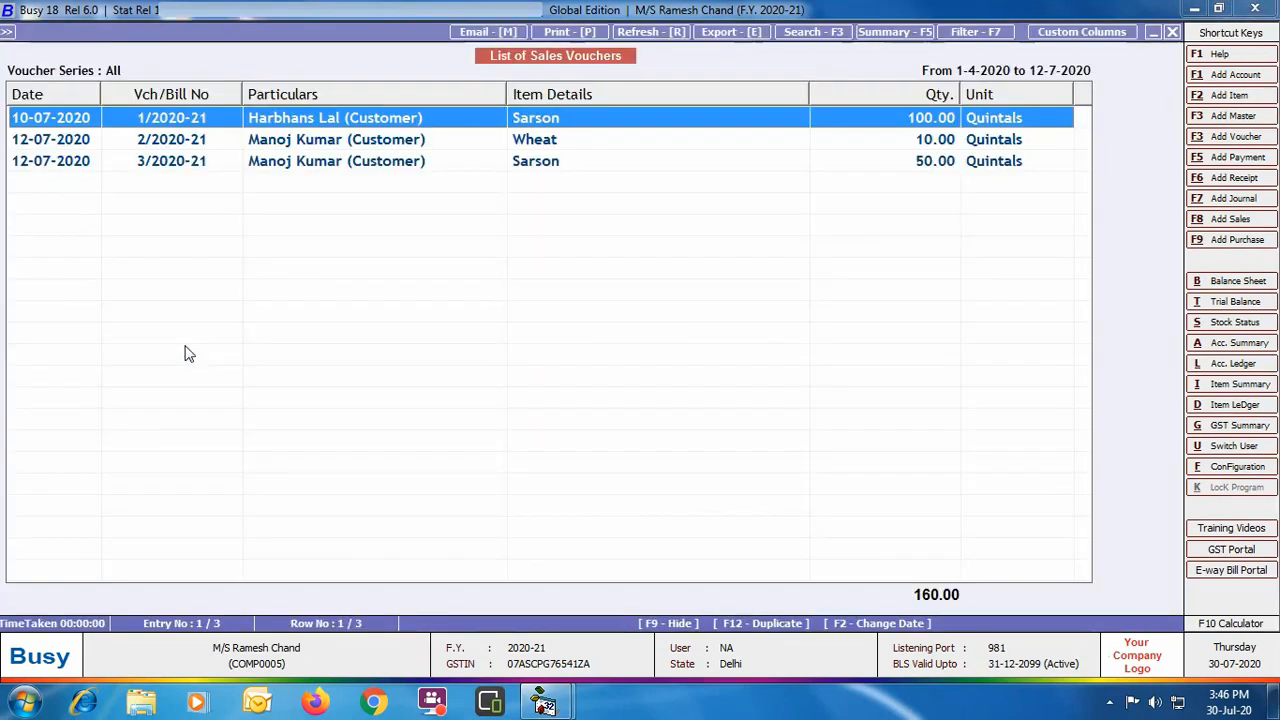
{"action": "key", "text": "Down"}
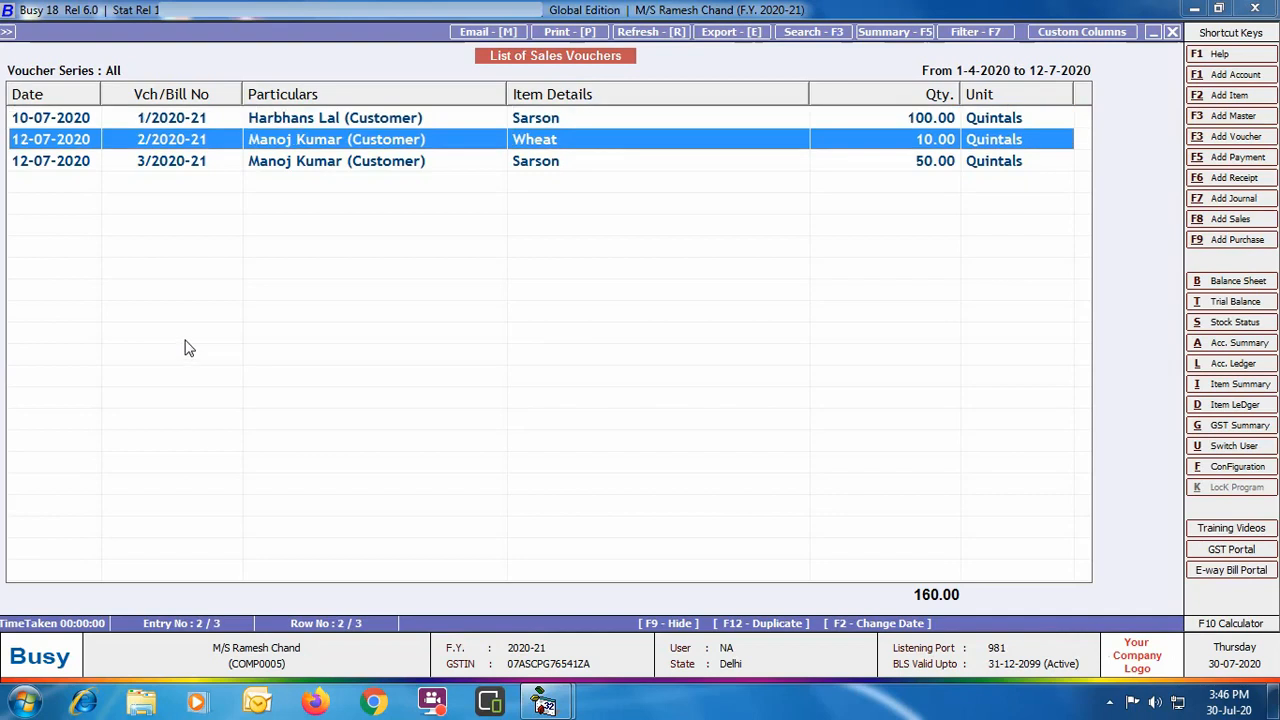
{"action": "key", "text": "Return"}
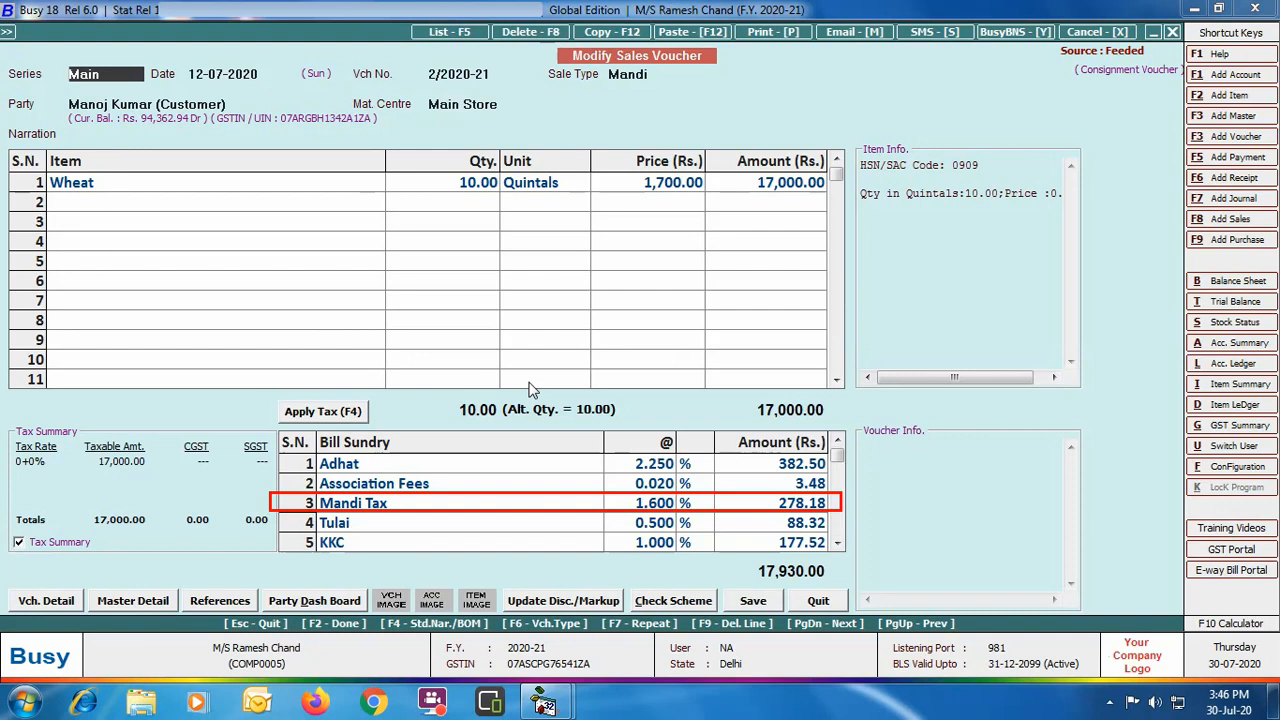
{"action": "left_click", "coordinate": [819, 604]}
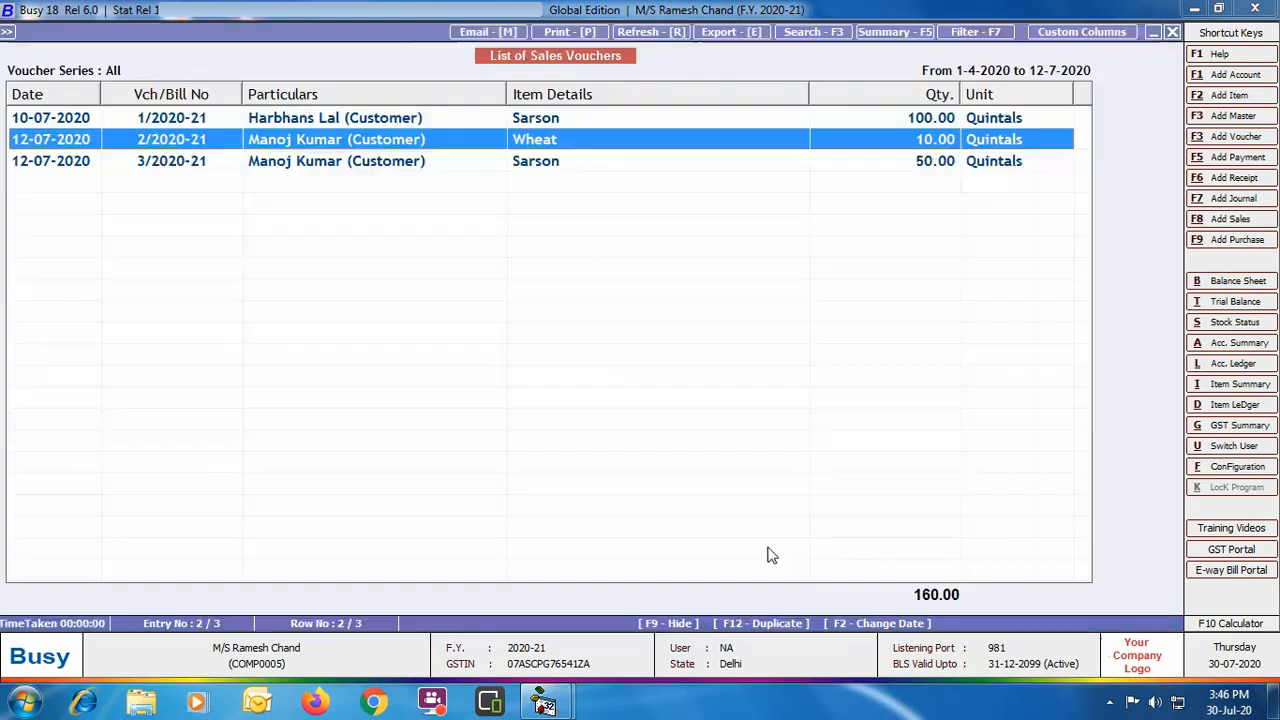
Examine the generated Sarson voucher dated 12-07-2020 for its sale type and bill sundries, and leave the sales list
{"action": "left_click", "coordinate": [406, 168]}
{"action": "double_click", "coordinate": [405, 169]}
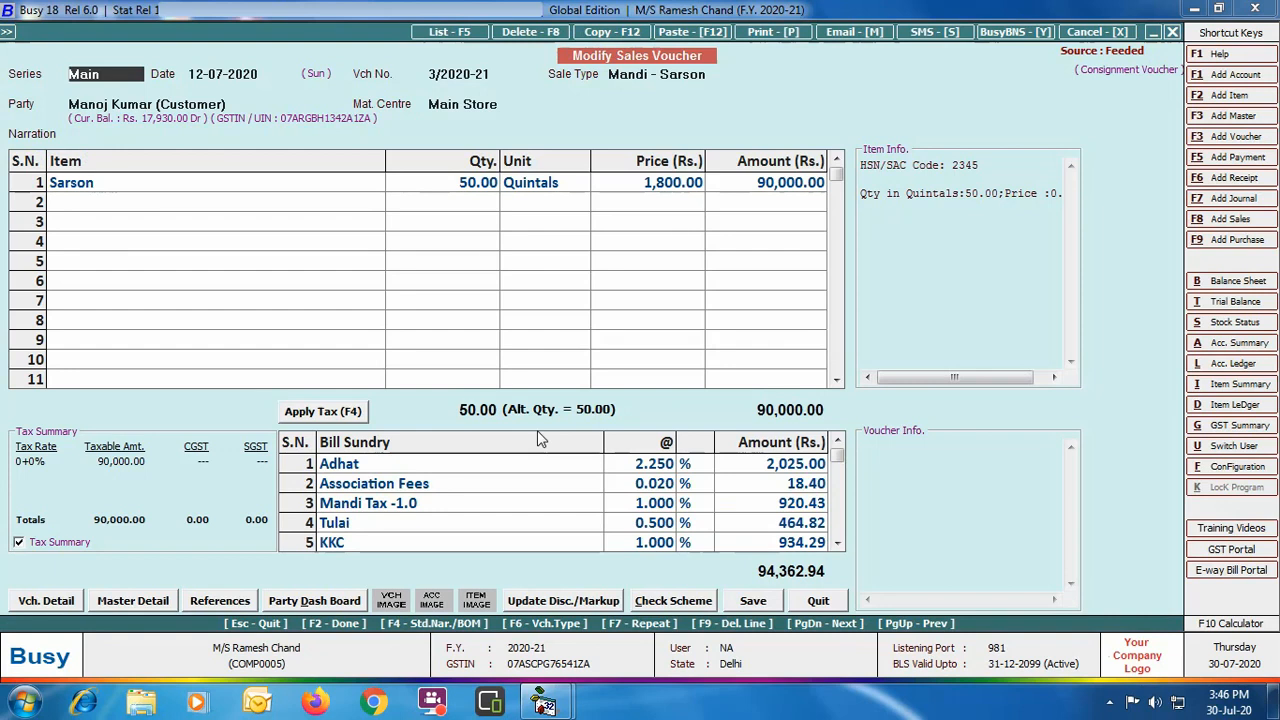
{"action": "left_click", "coordinate": [816, 602]}
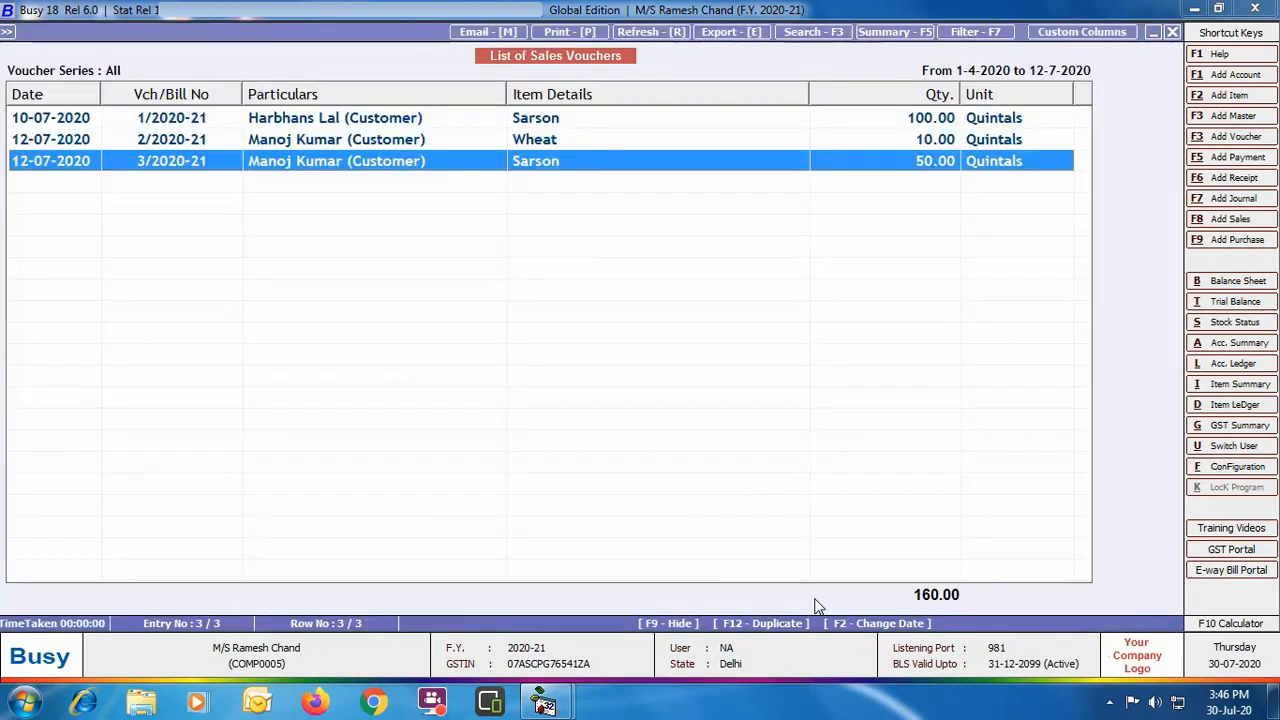
{"action": "key", "text": "Escape"}
{"action": "key", "text": "Escape"}
{"action": "key", "text": "Escape"}
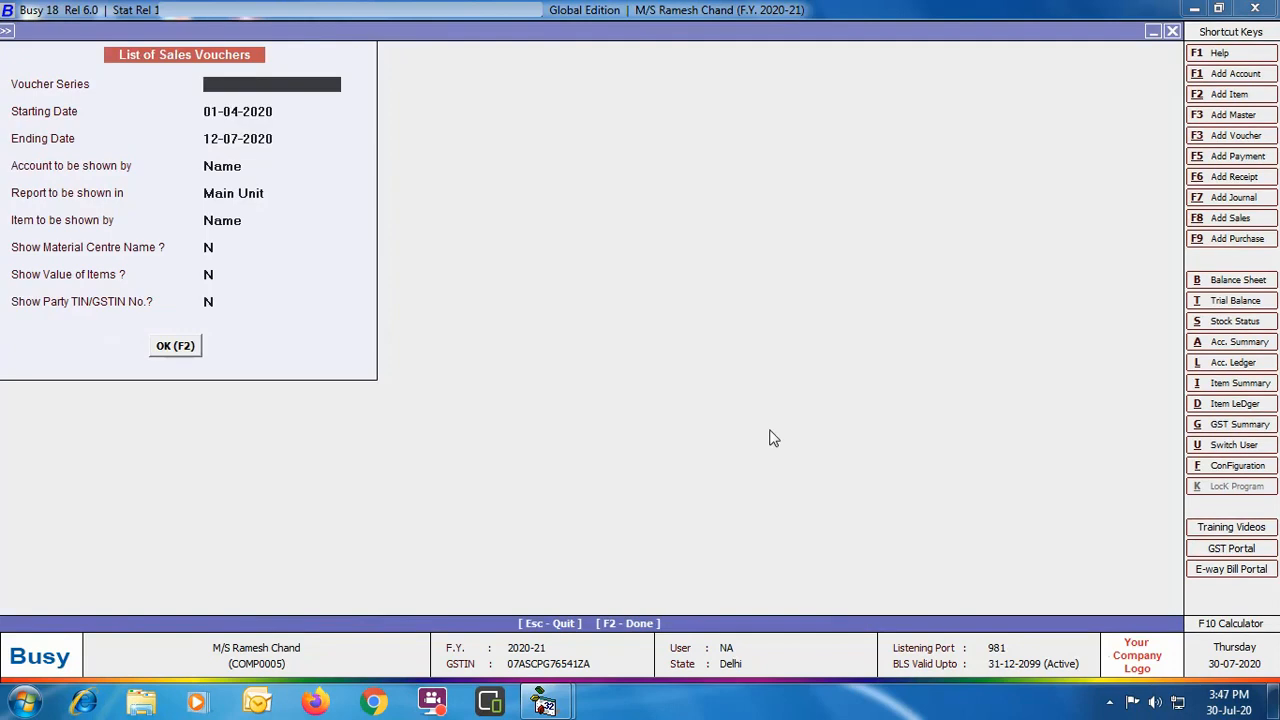
{"action": "key", "text": "Left"}
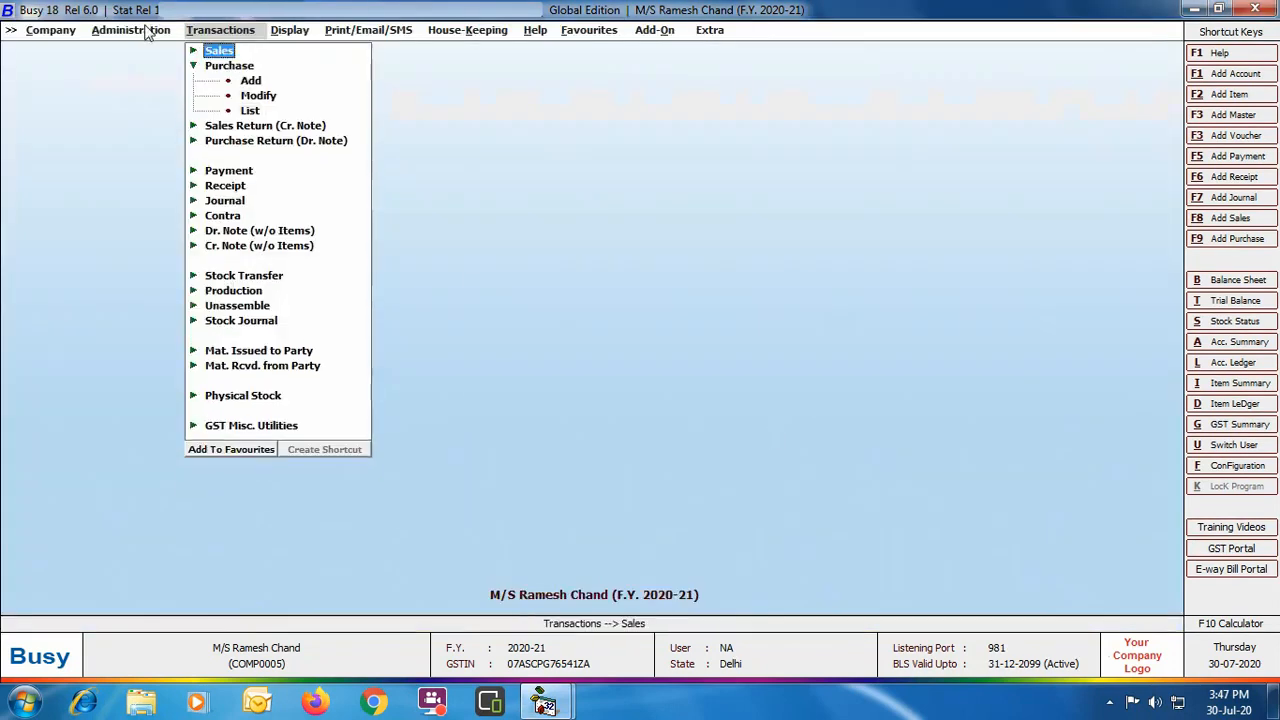
Load consignment purchases from 10-07-2020 to 12-07-2020 for all accounts into the Bulk Payment Utility
{"action": "left_click", "coordinate": [150, 31]}
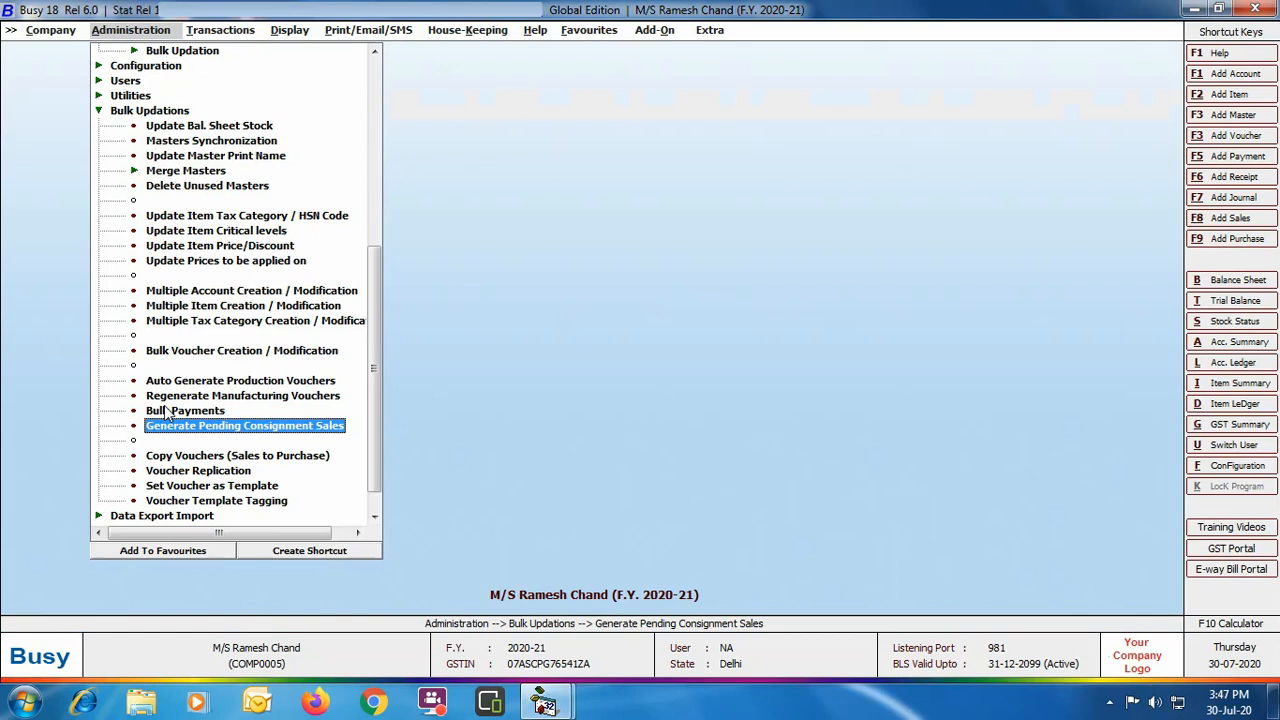
{"action": "double_click", "coordinate": [168, 411]}
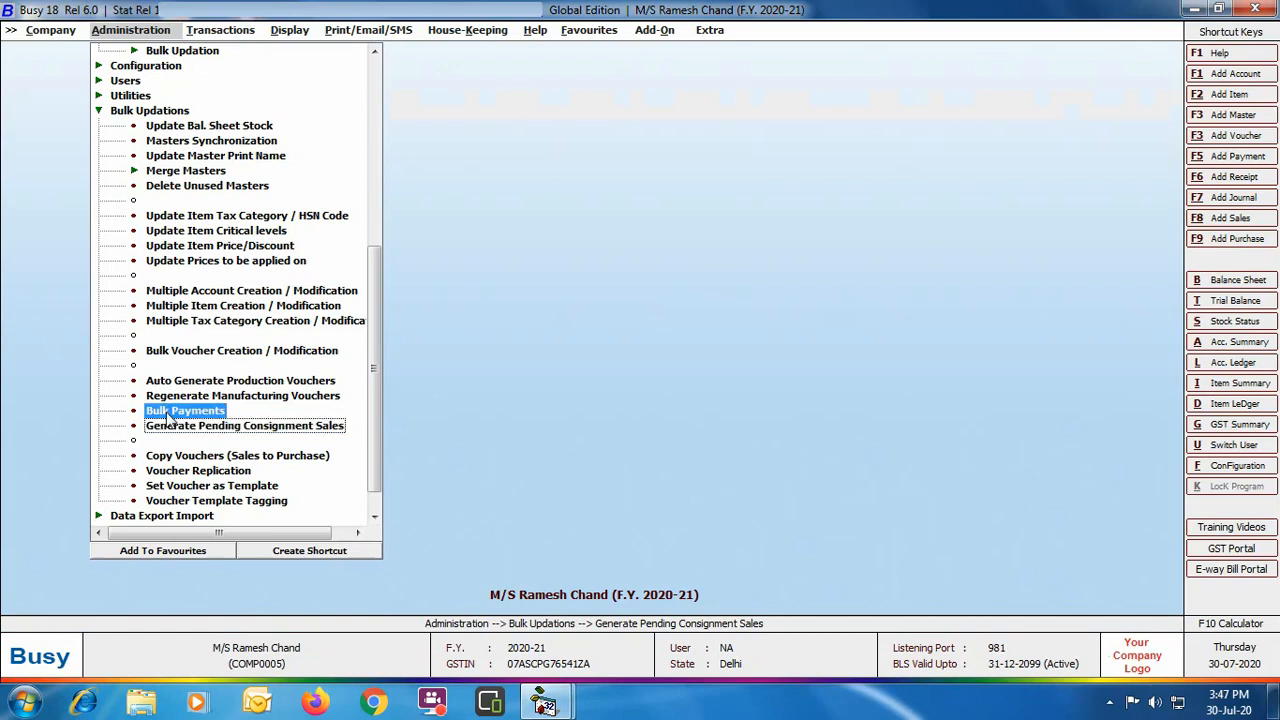
{"action": "type", "text": "10"}
{"action": "key", "text": "Return"}
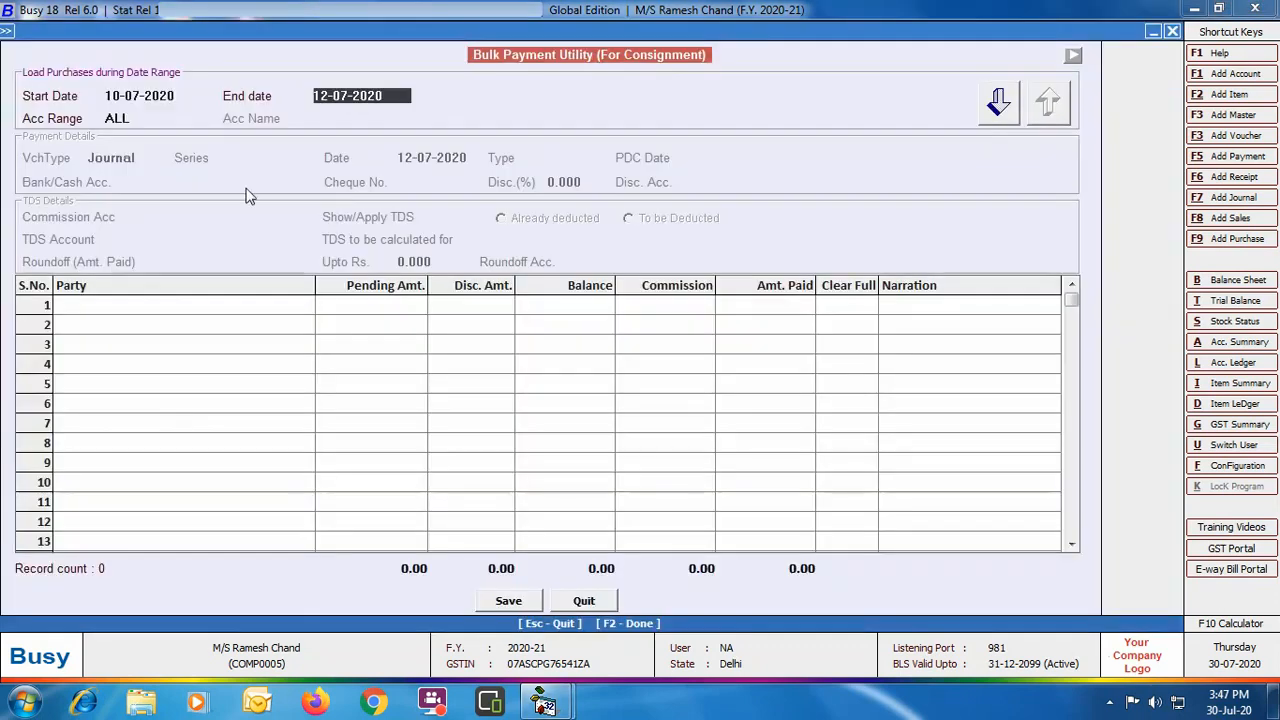
{"action": "key", "text": "Return"}
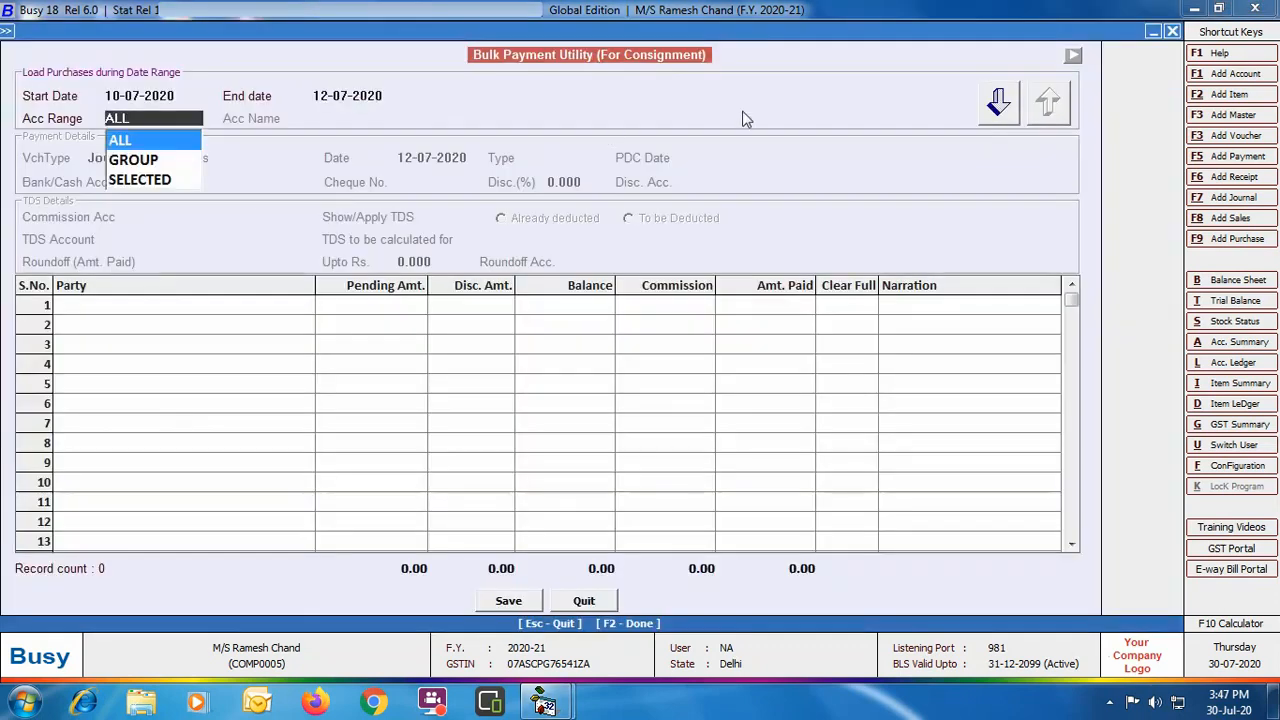
{"action": "key", "text": "Return"}
{"action": "key", "text": "Return"}
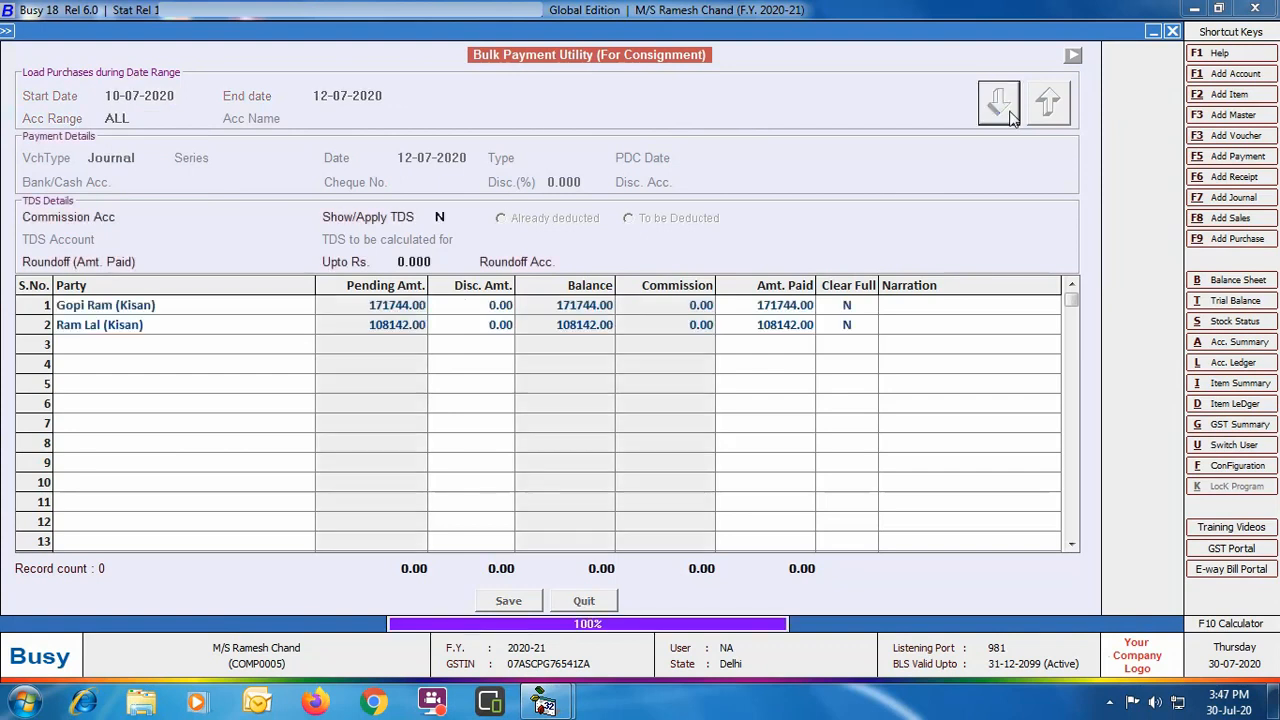
Set the bulk payment to Journal vouchers, series Main, dated 12-07-2020, from HDFC Bank with cheque number 00981 and a 5% discount
{"action": "key", "text": "Return"}
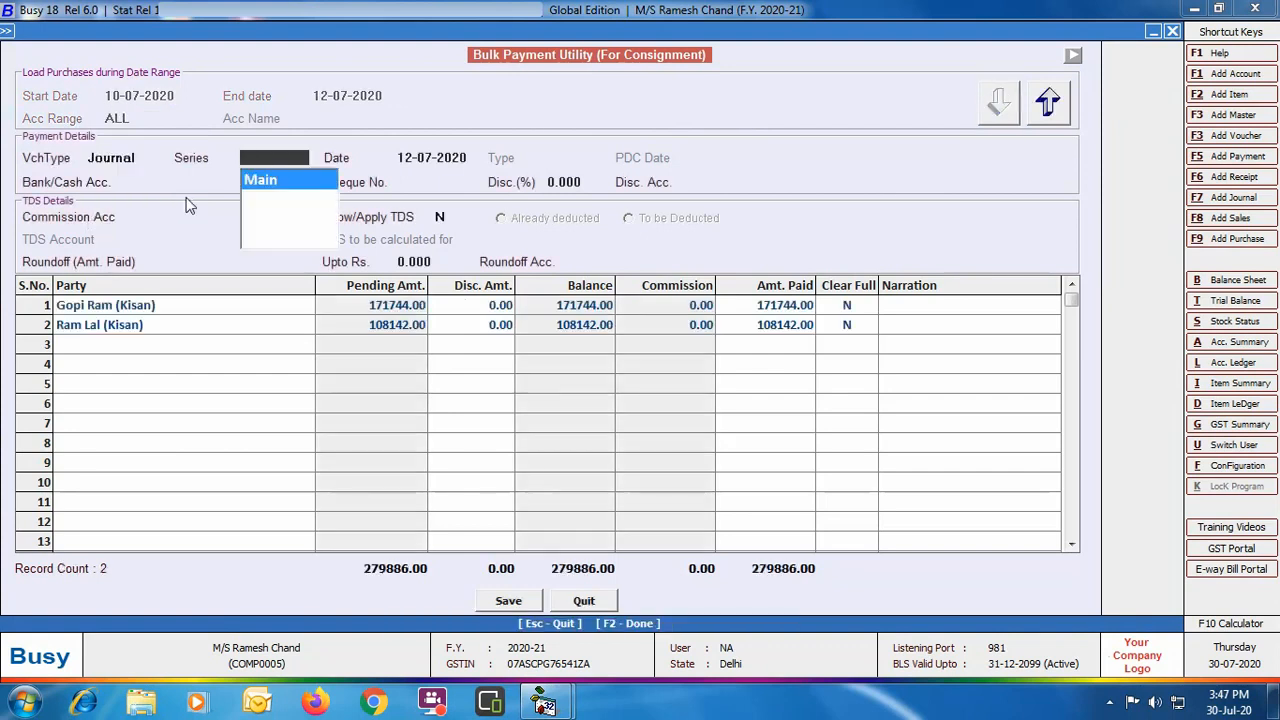
{"action": "key", "text": "Return"}
{"action": "key", "text": "Return"}
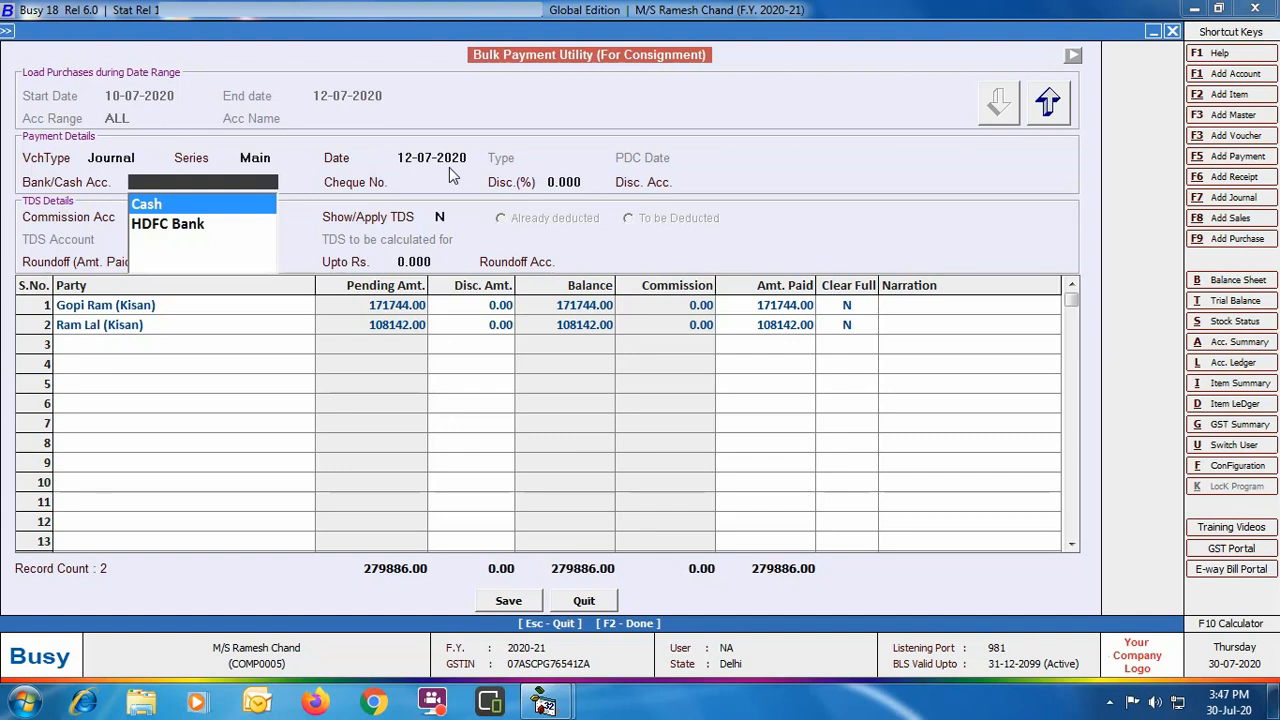
{"action": "key", "text": "Down"}
{"action": "key", "text": "Return"}
{"action": "type", "text": "00981"}
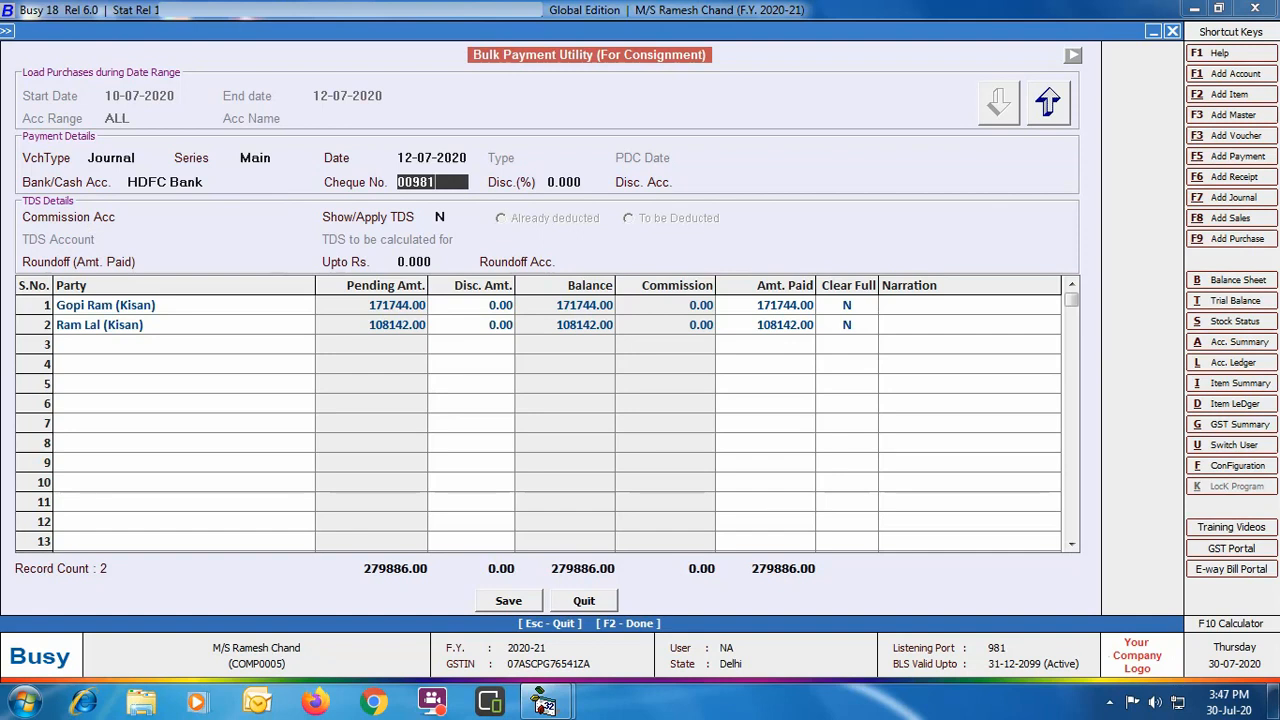
{"action": "key", "text": "Return"}
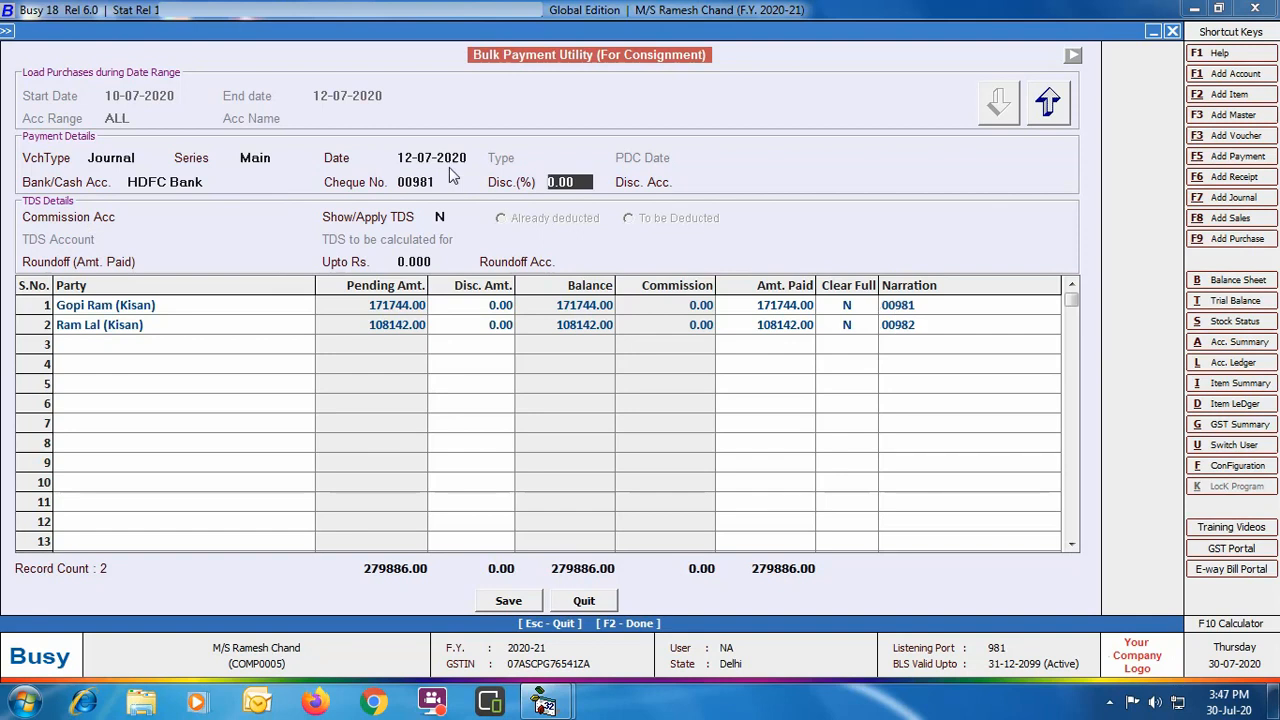
{"action": "type", "text": "5"}
{"action": "key", "text": "Return"}
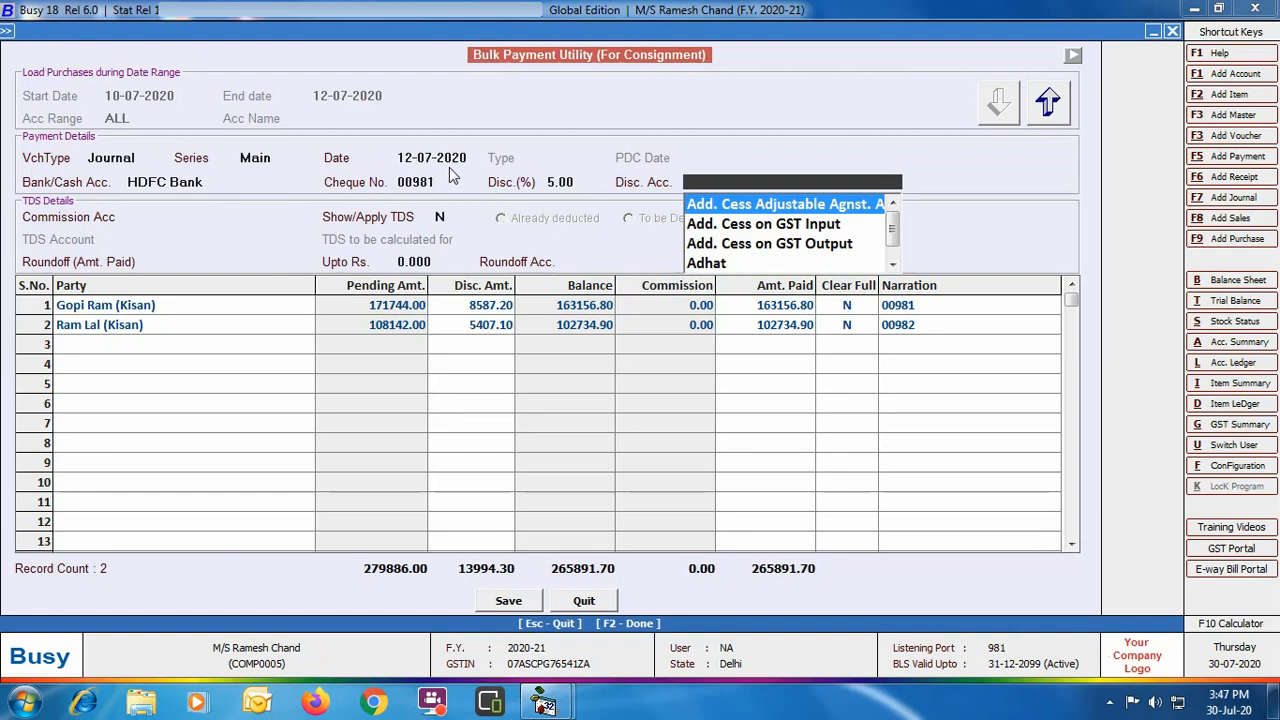
Assign the Discount Allowed account to the bulk payment's discount and the Commission account to its commission
{"action": "type", "text": "di"}
{"action": "key", "text": "Return"}
{"action": "type", "text": "COM"}
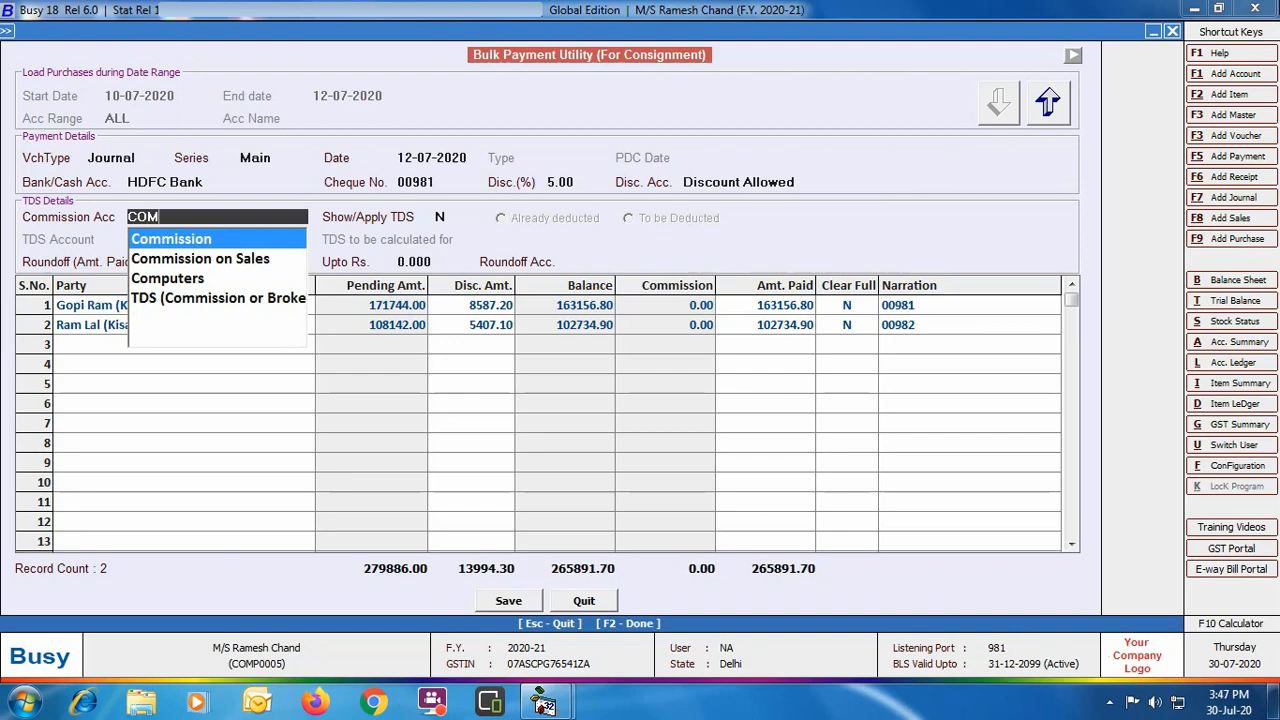
{"action": "key", "text": "Return"}
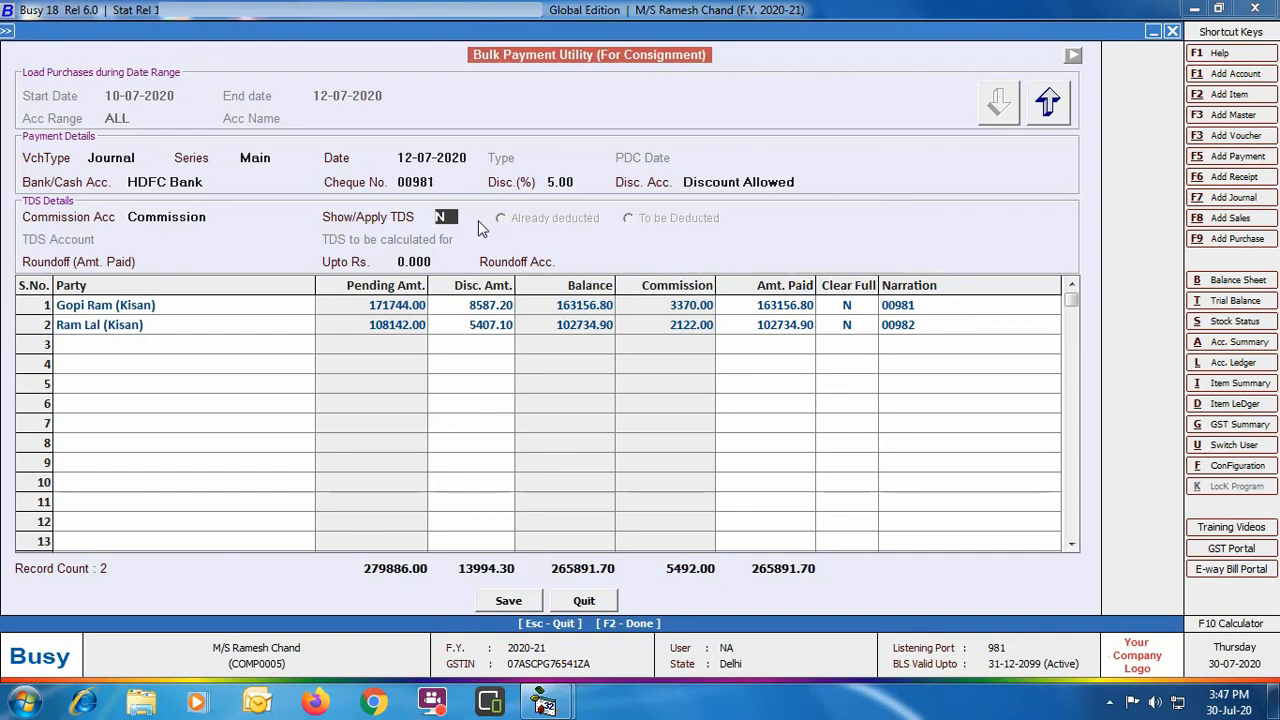
Apply TDS to the bulk payment as already deducted, using the TDS (Commission or Brokerage) account
{"action": "type", "text": "Y"}
{"action": "key", "text": "Return"}
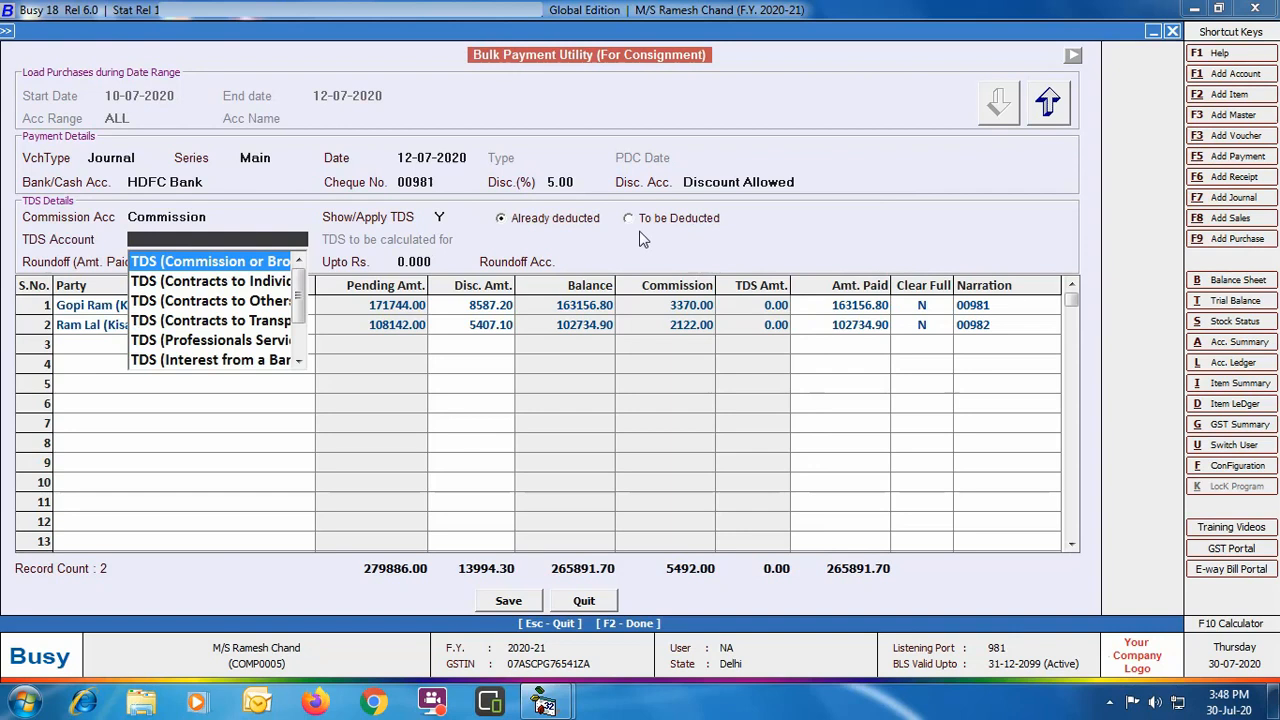
{"action": "key", "text": "Return"}
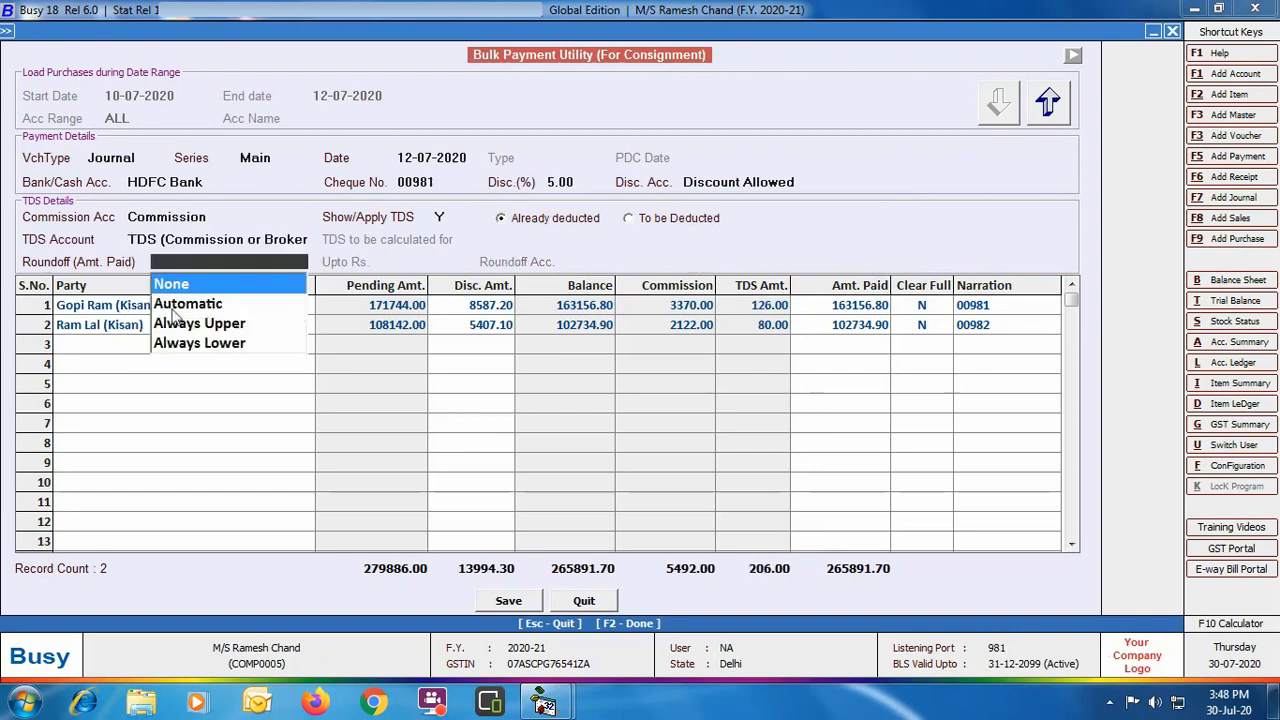
Round off the amounts paid automatically up to Rs. 1, posting the difference to the Rounded Off account
{"action": "key", "text": "Down"}
{"action": "key", "text": "Return"}
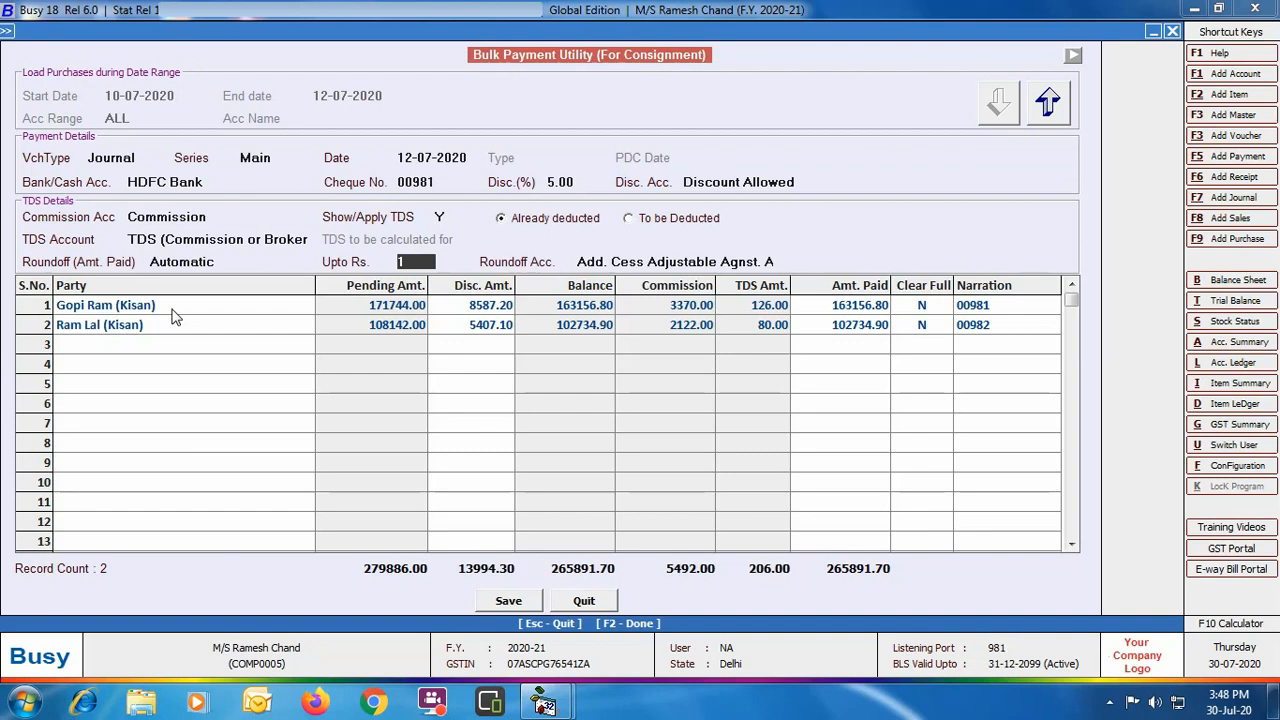
{"action": "key", "text": "Return"}
{"action": "type", "text": "R"}
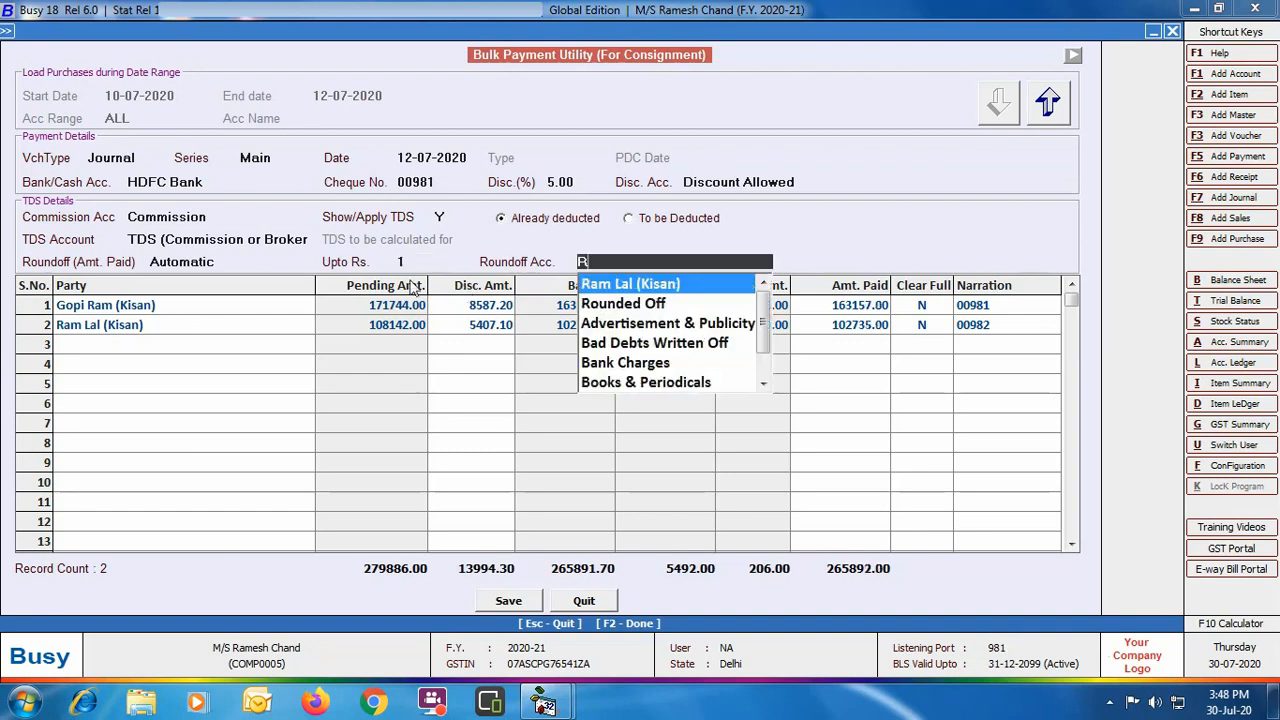
{"action": "key", "text": "Down"}
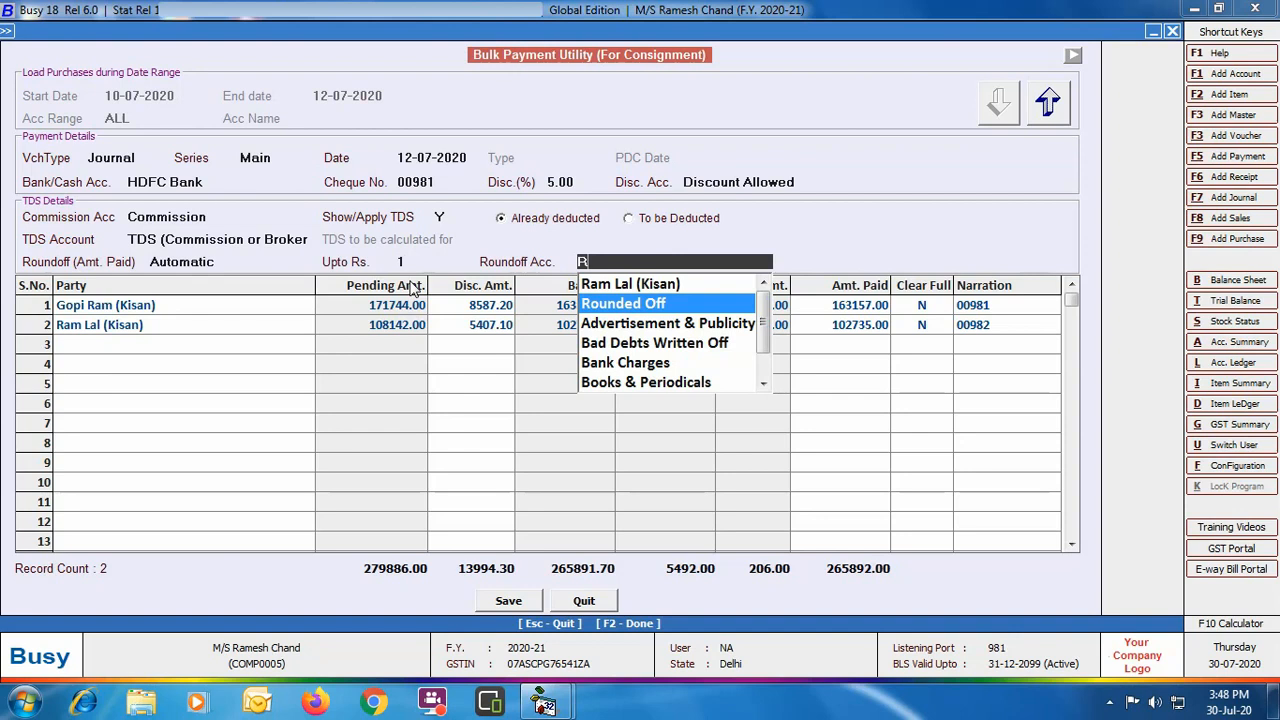
{"action": "key", "text": "Return"}
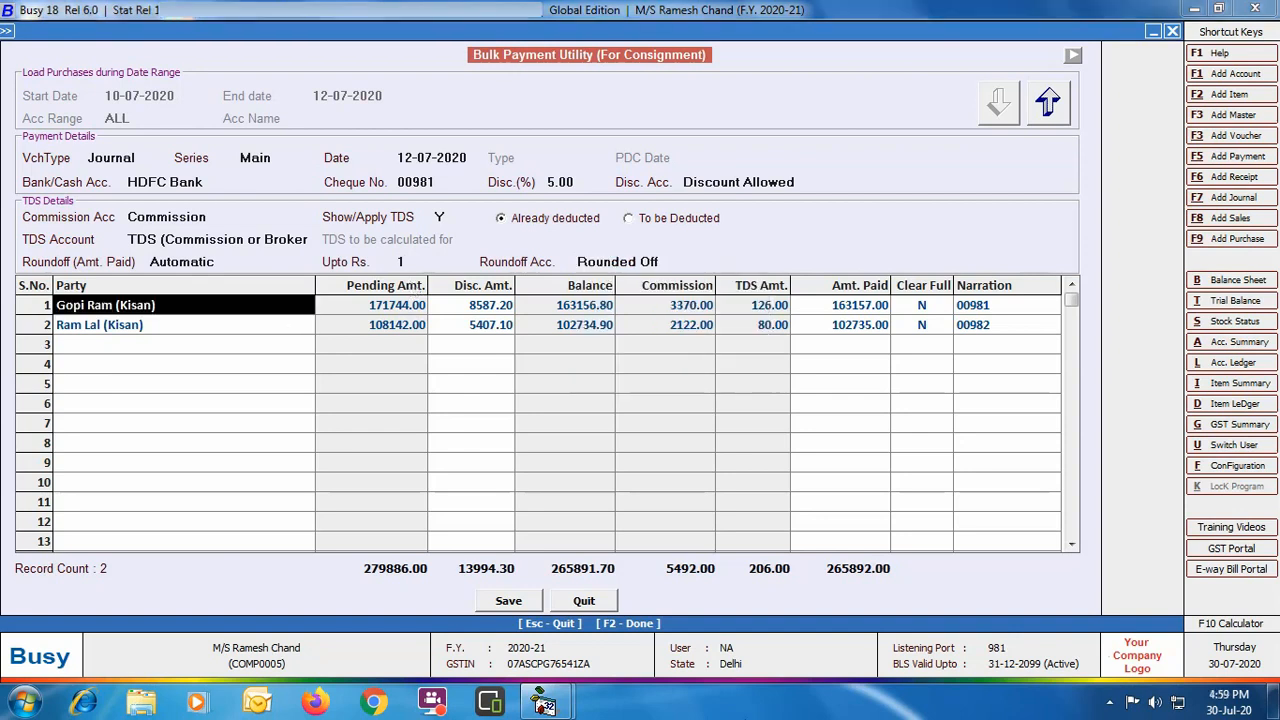
Mark both farmers' payment rows to clear in full, keeping their discount amounts, amounts paid and narrations
{"action": "key", "text": "Return"}
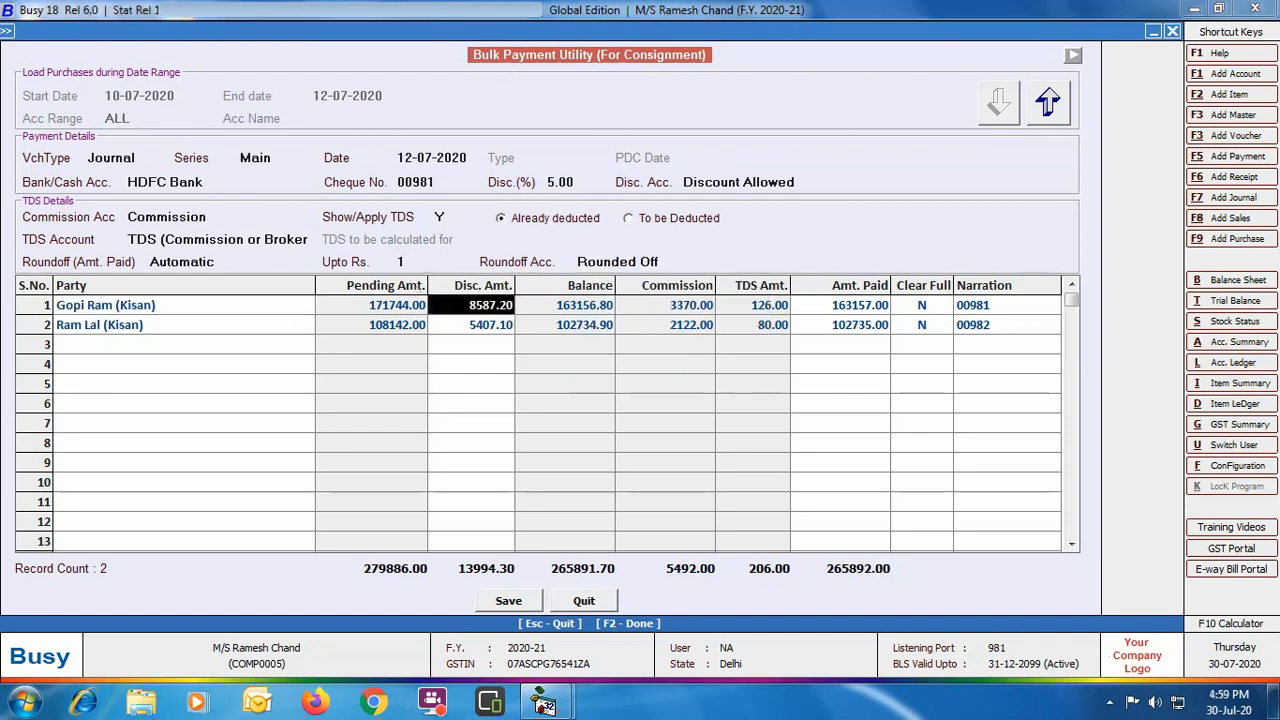
{"action": "key", "text": "Return"}
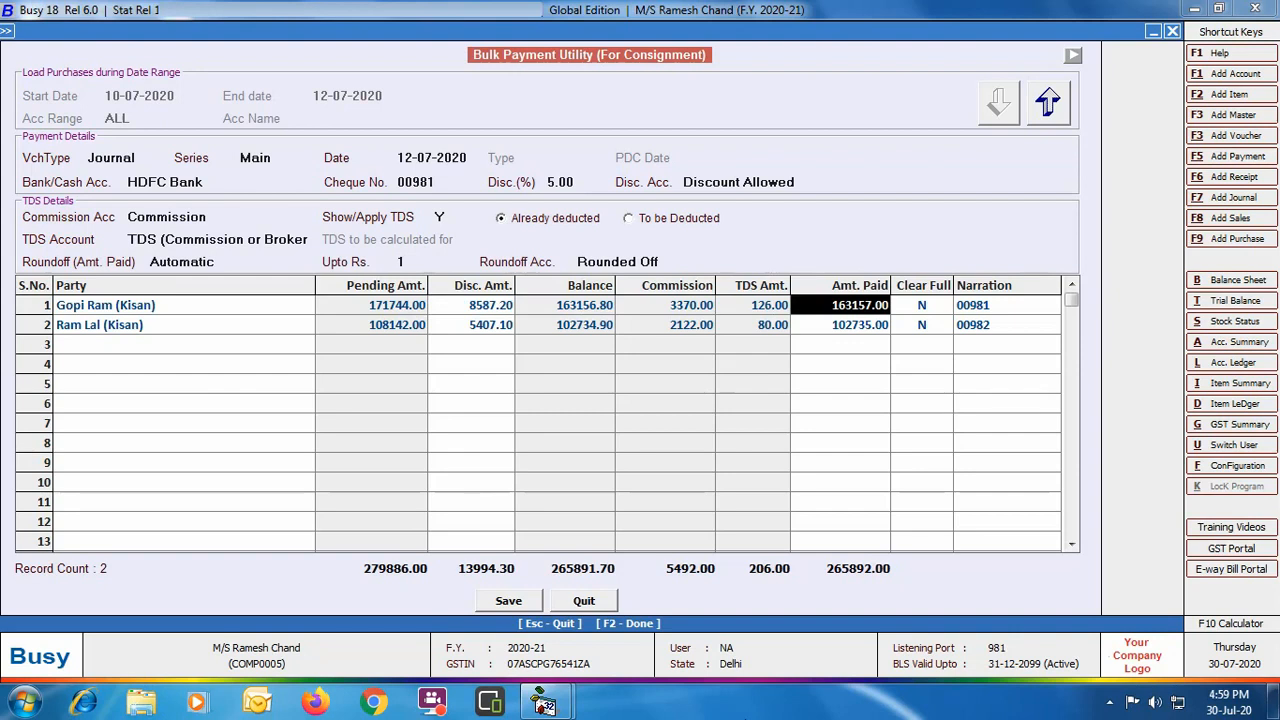
{"action": "key", "text": "Return"}
{"action": "type", "text": "Y"}
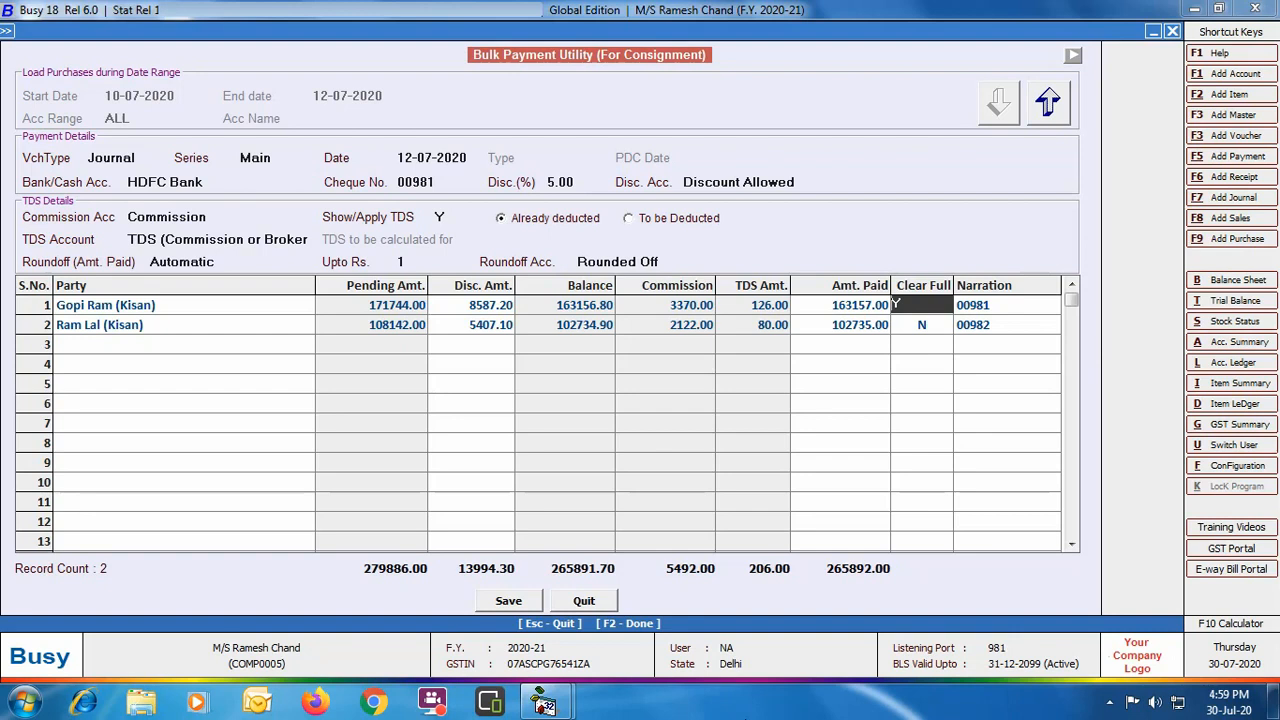
{"action": "key", "text": "Return"}
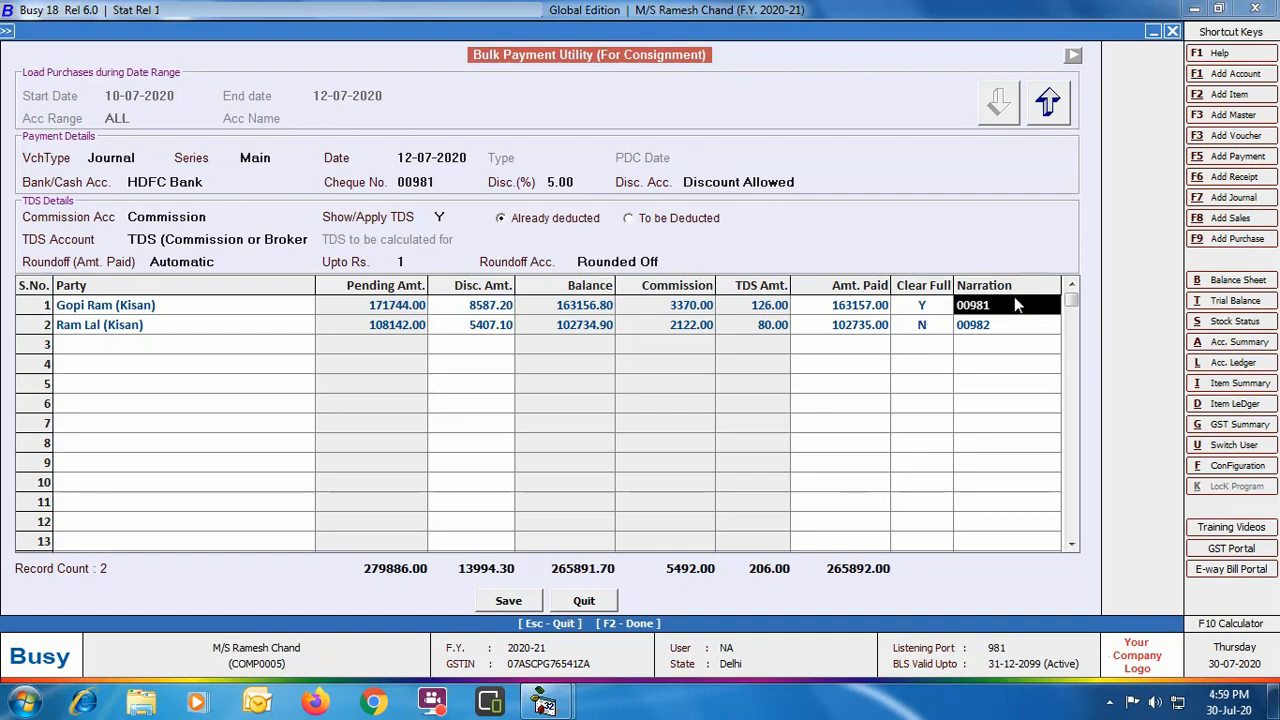
{"action": "key", "text": "Return"}
{"action": "key", "text": "Return"}
{"action": "key", "text": "Return"}
{"action": "key", "text": "Return"}
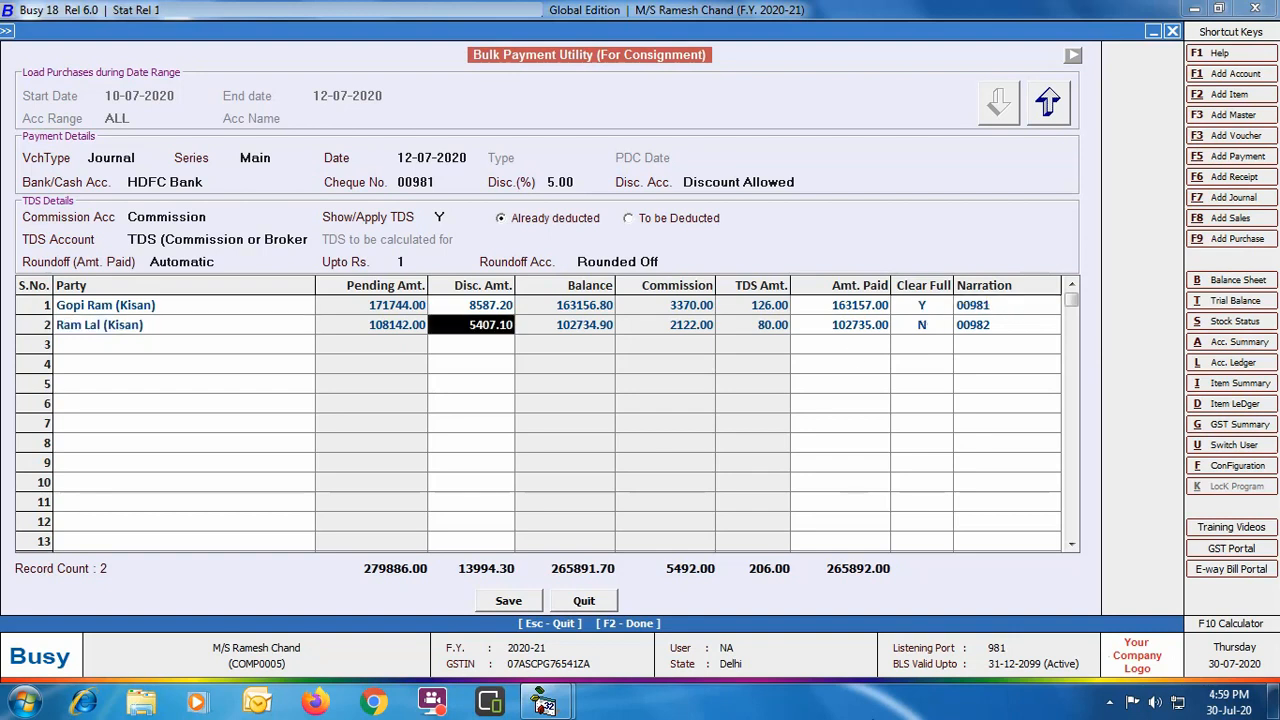
{"action": "type", "text": "Y"}
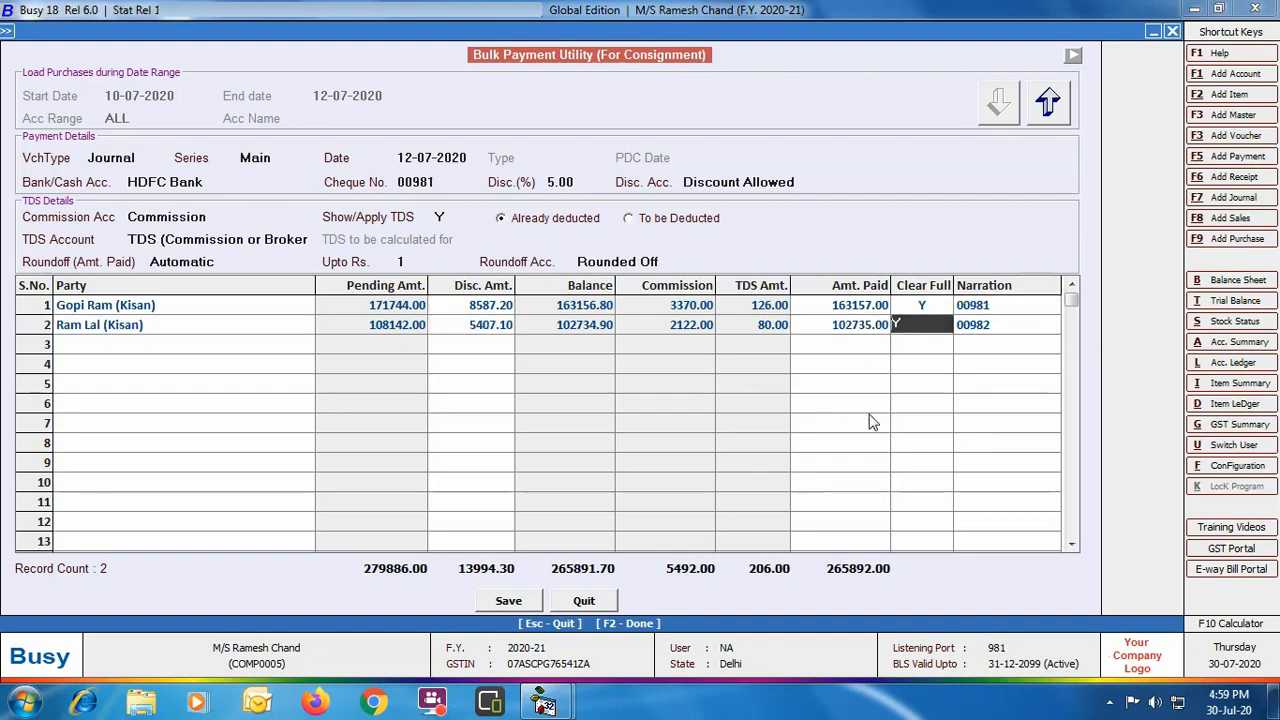
{"action": "left_click", "coordinate": [1018, 330]}
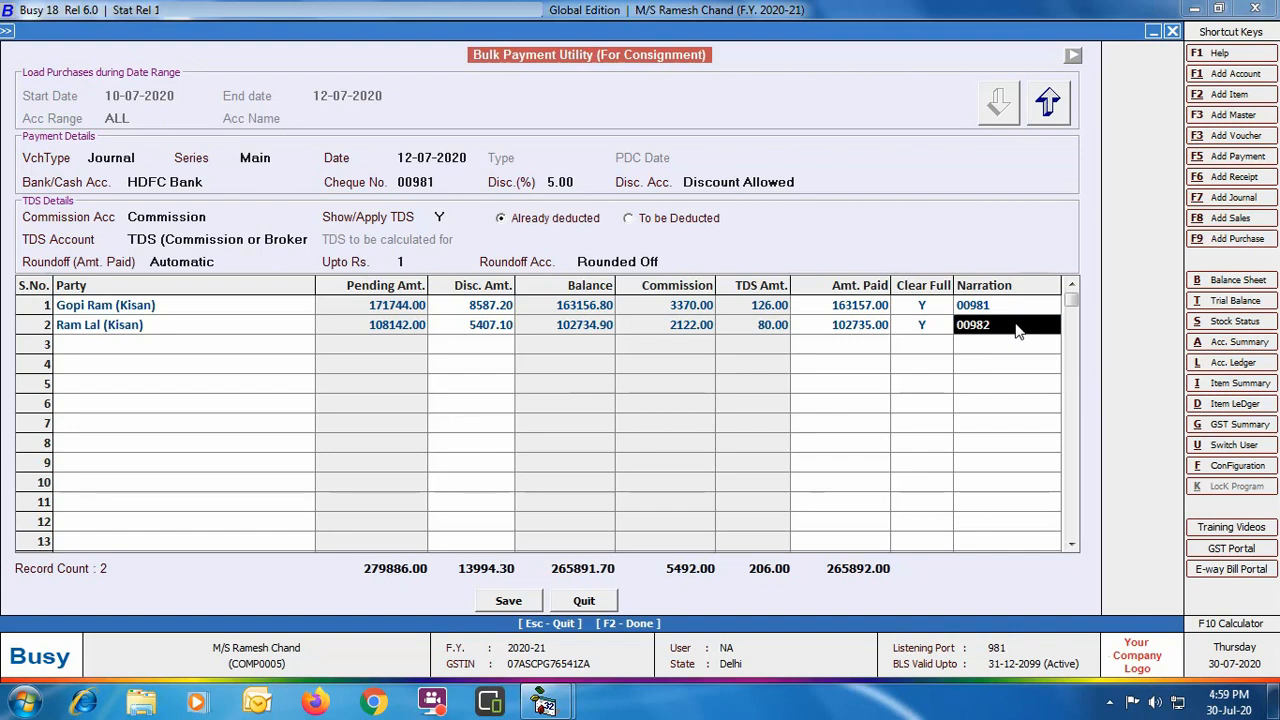
Save the bulk payment to create the farmers' journal vouchers, and leave the Bulk Payment Utility
{"action": "left_click", "coordinate": [522, 603]}
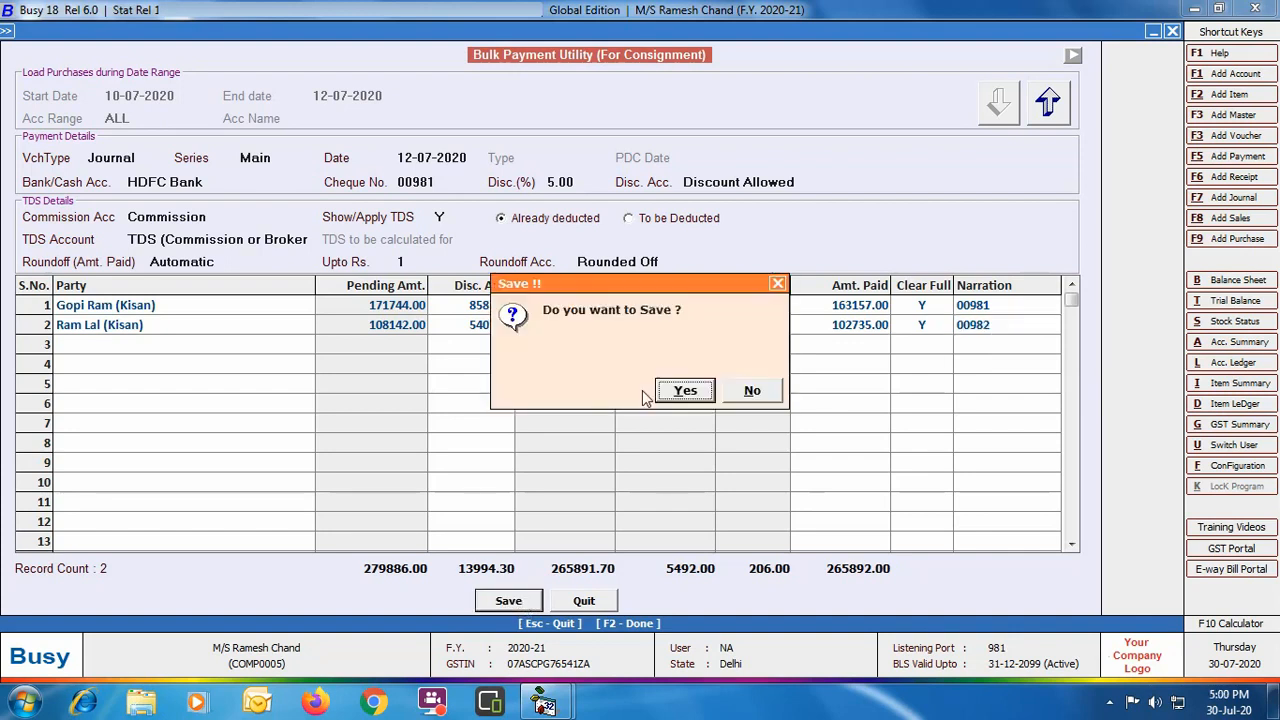
{"action": "left_click", "coordinate": [678, 394]}
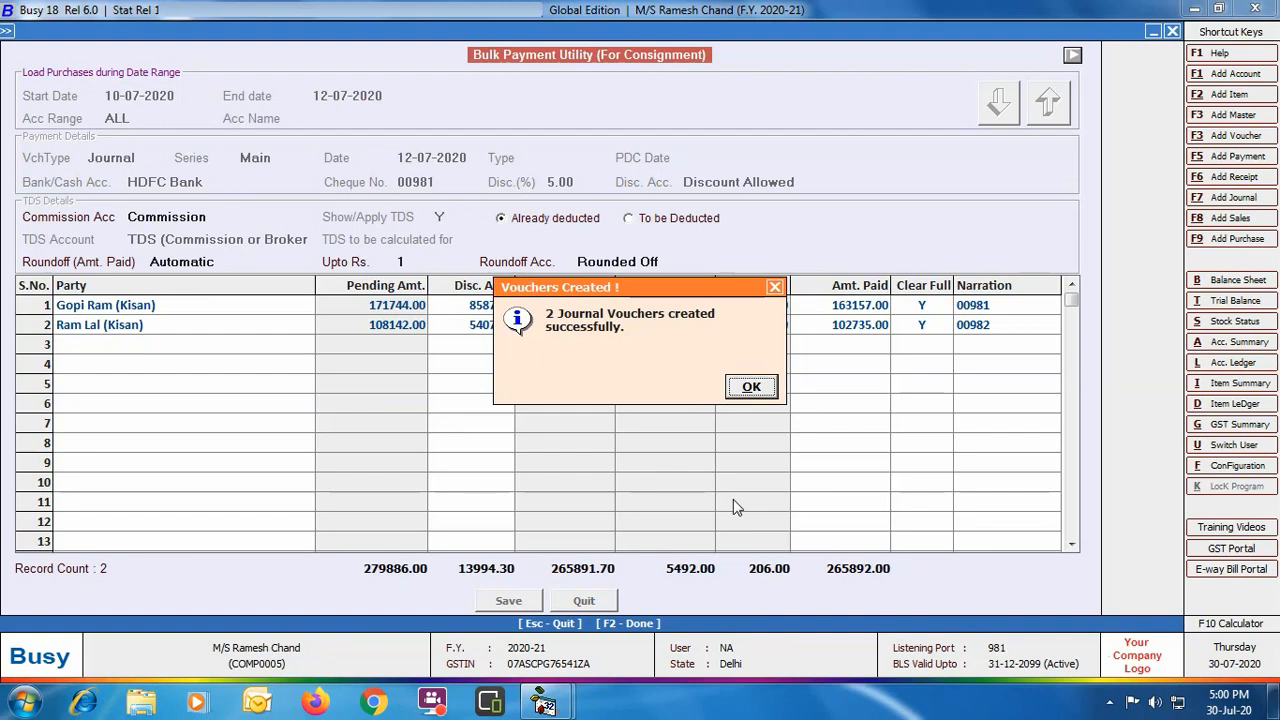
{"action": "left_click", "coordinate": [757, 396]}
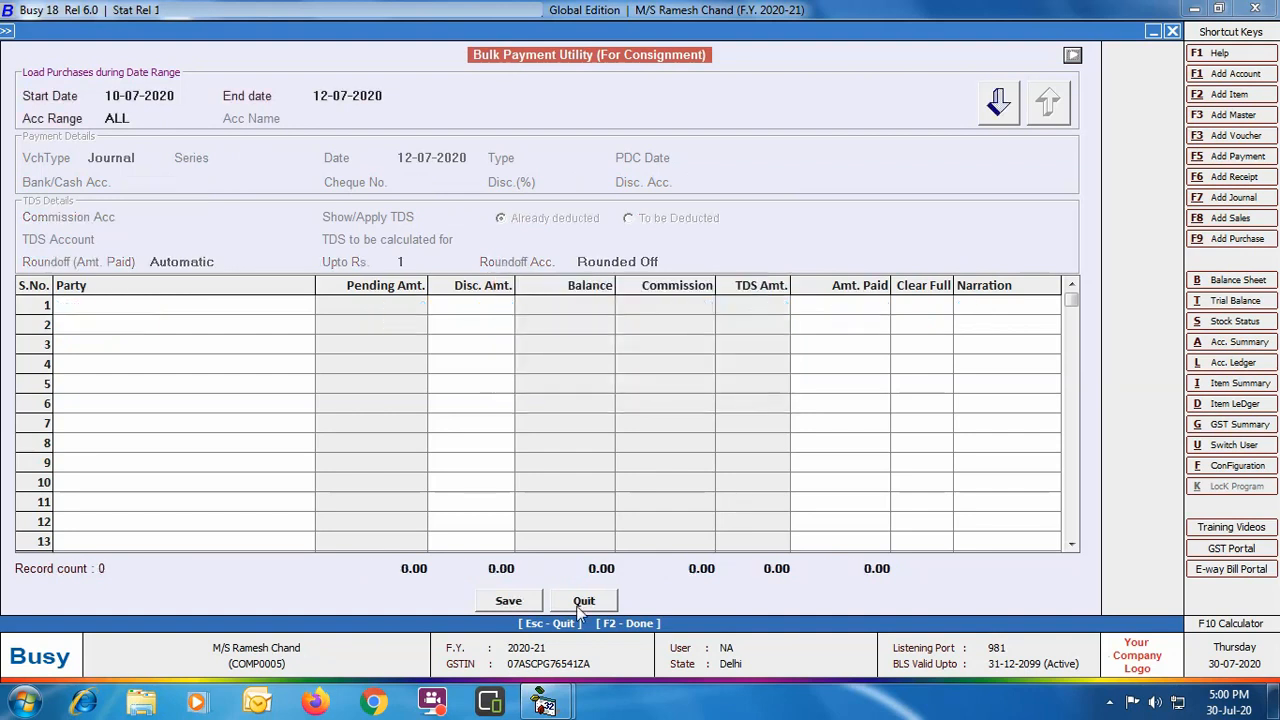
{"action": "left_click", "coordinate": [583, 601]}
List the journal vouchers dated 12-07-2020 on screen
{"action": "left_click", "coordinate": [220, 29]}
{"action": "left_click", "coordinate": [224, 155]}
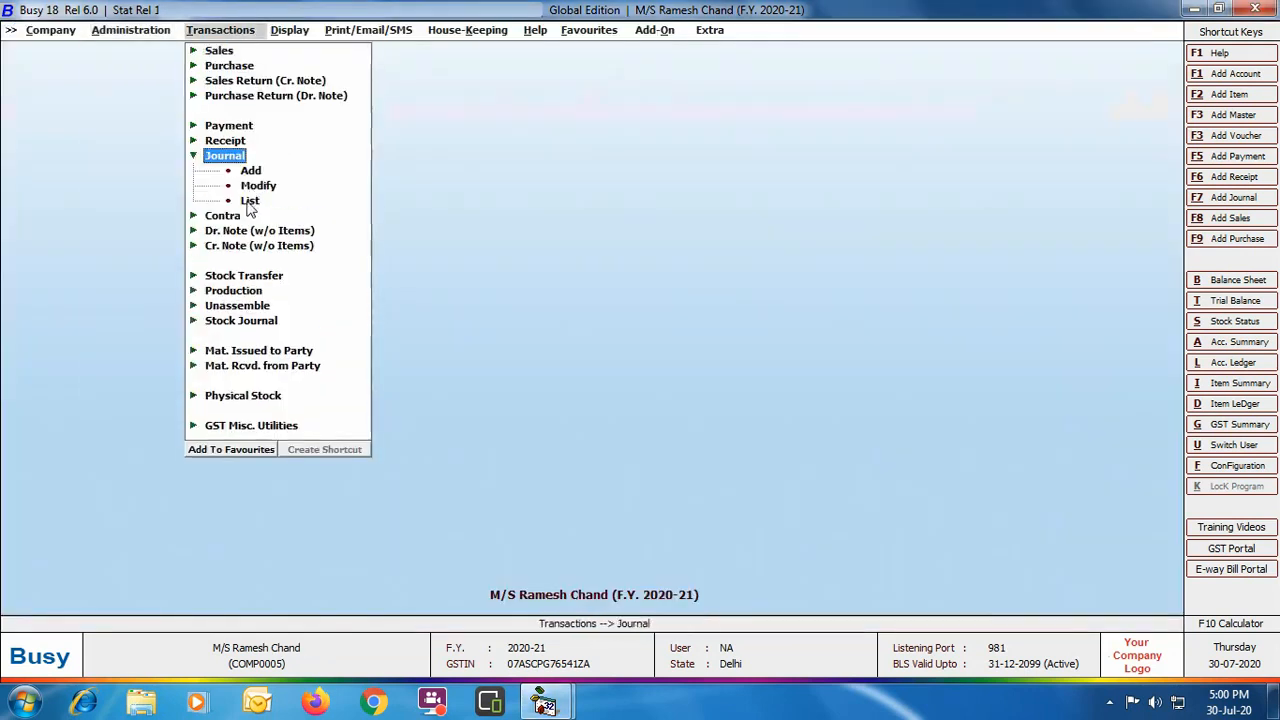
{"action": "left_click", "coordinate": [250, 201]}
{"action": "left_click", "coordinate": [551, 380]}
{"action": "left_click", "coordinate": [276, 320]}
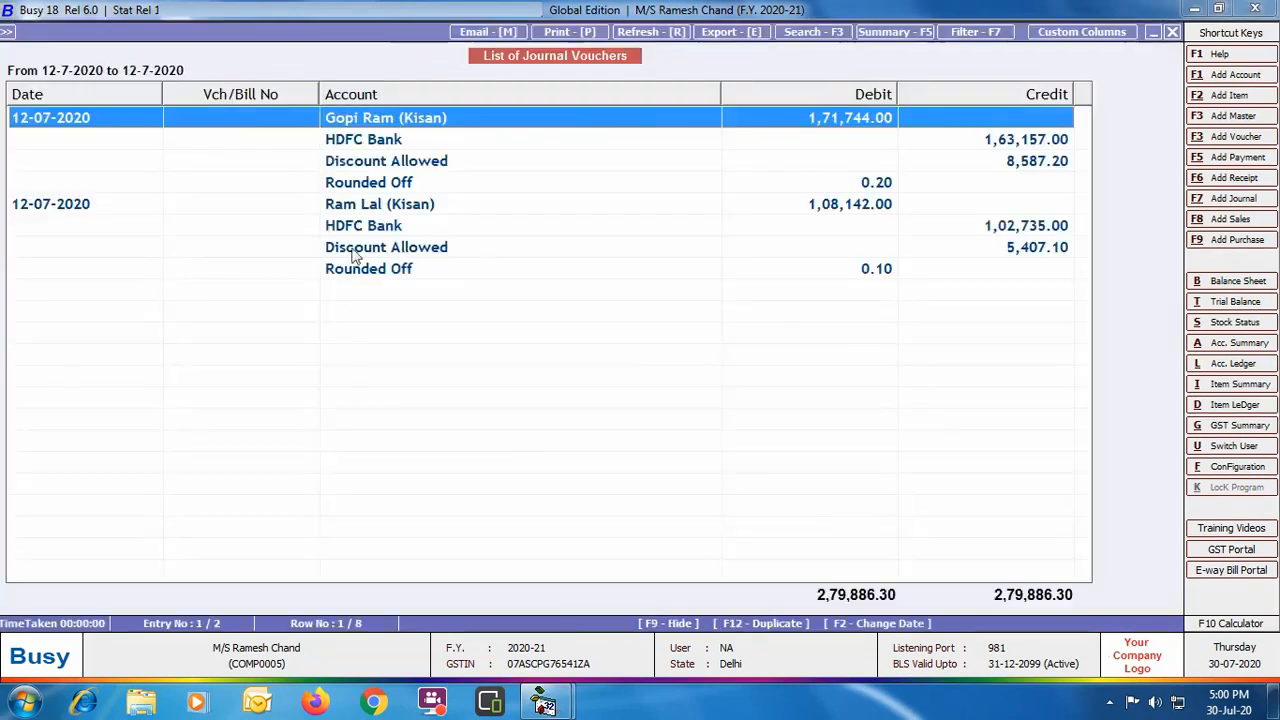
Examine each farmer's generated journal voucher for its bank, discount and round-off entries and its narration
{"action": "key", "text": "Return"}
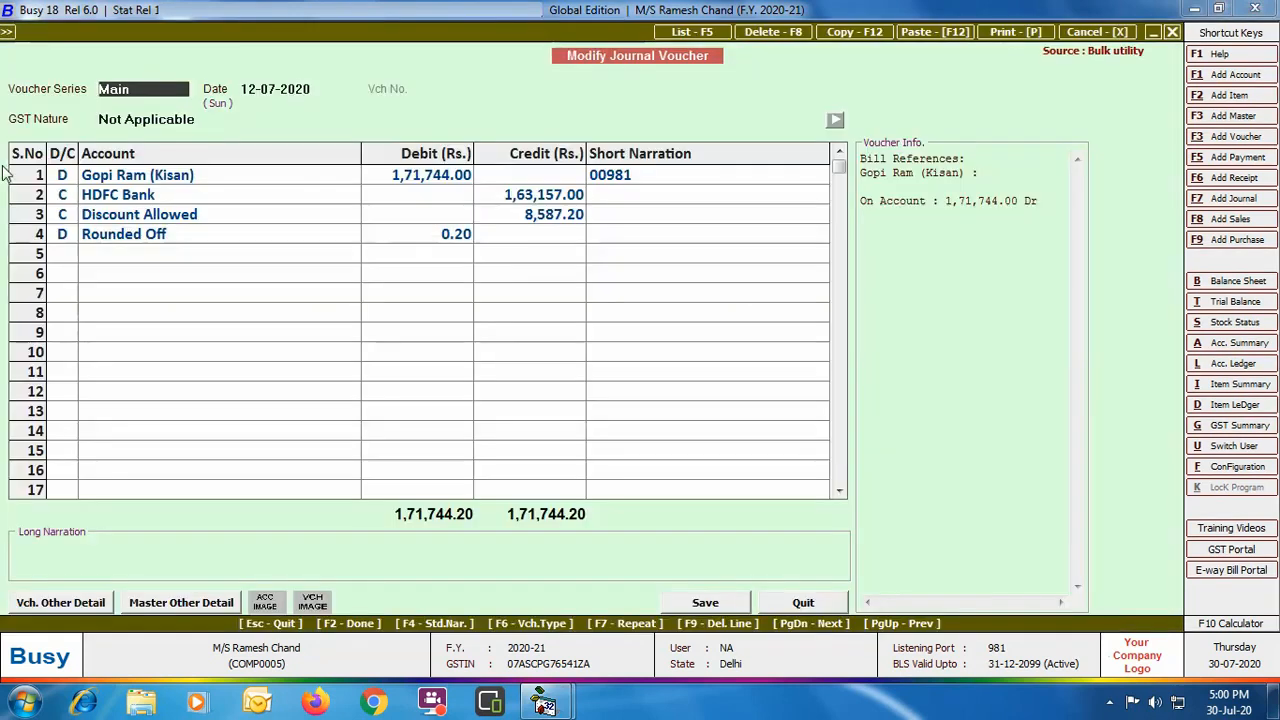
{"action": "key", "text": "Escape"}
{"action": "left_click", "coordinate": [80, 205]}
{"action": "key", "text": "Return"}
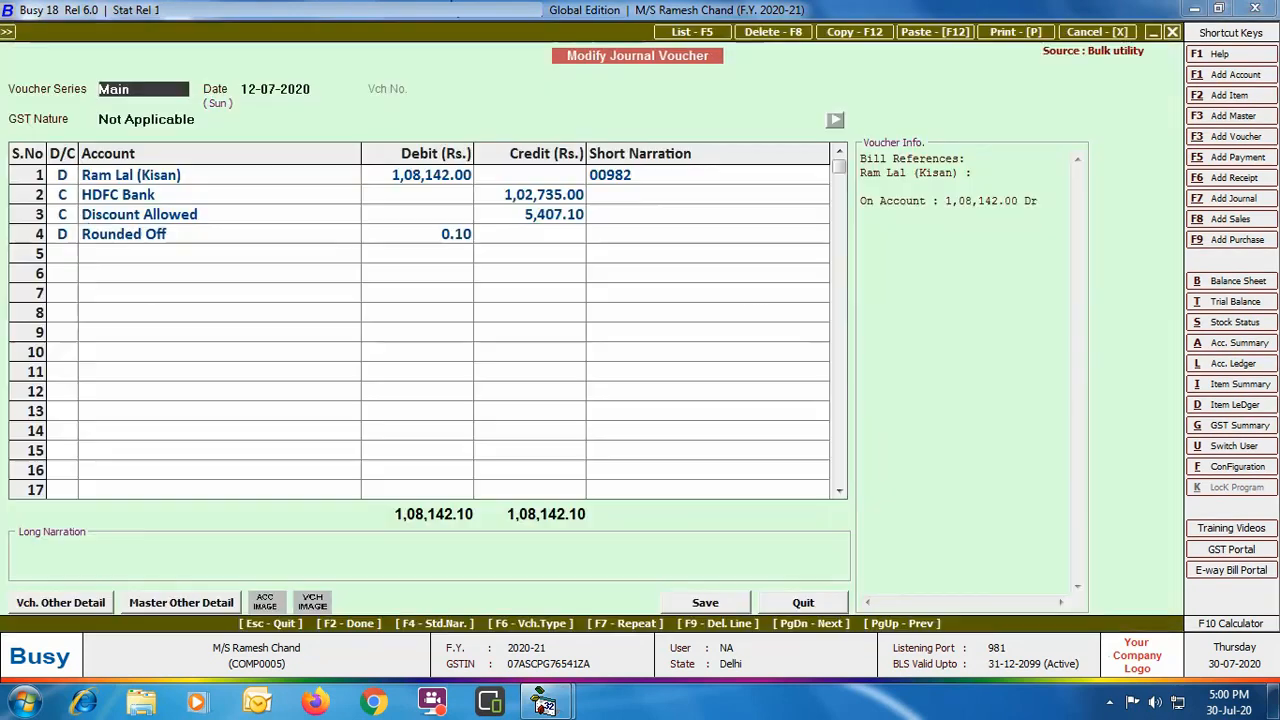